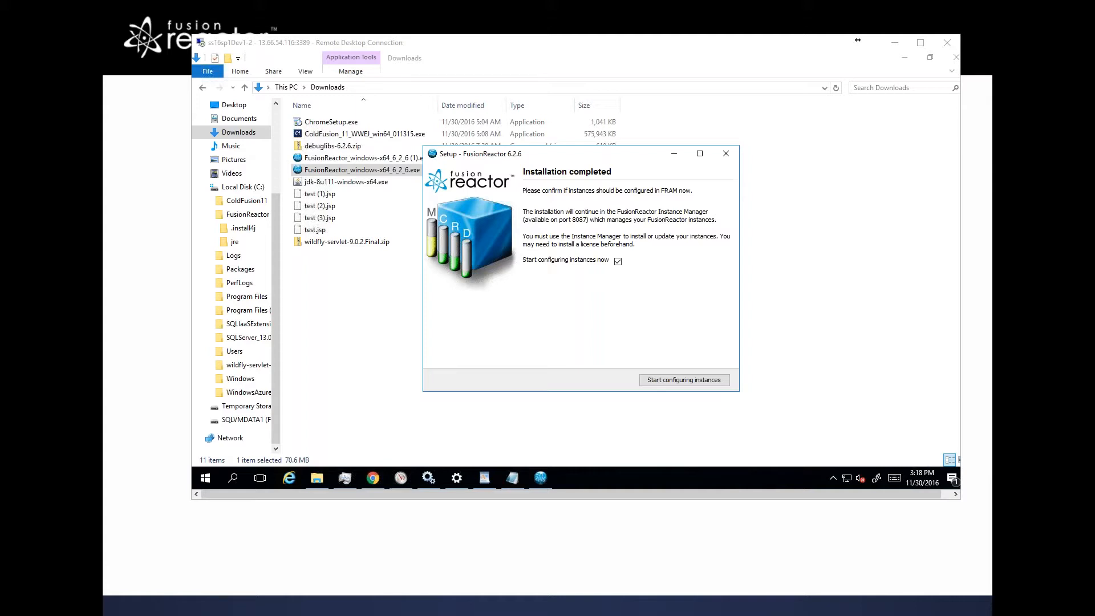
pyautogui.click(374, 479)
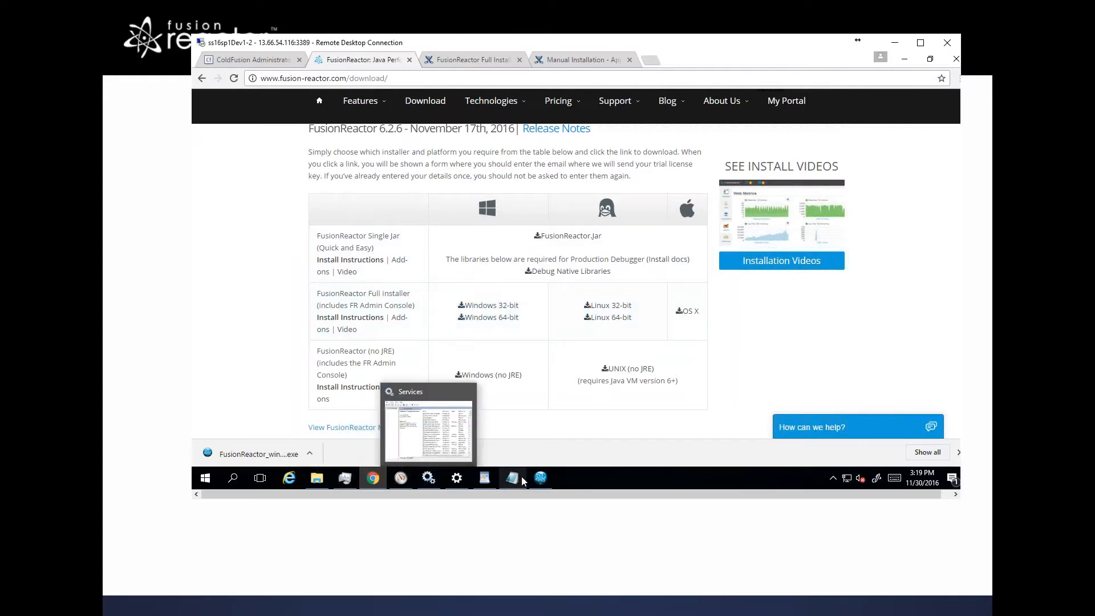
pyautogui.moveTo(545, 481)
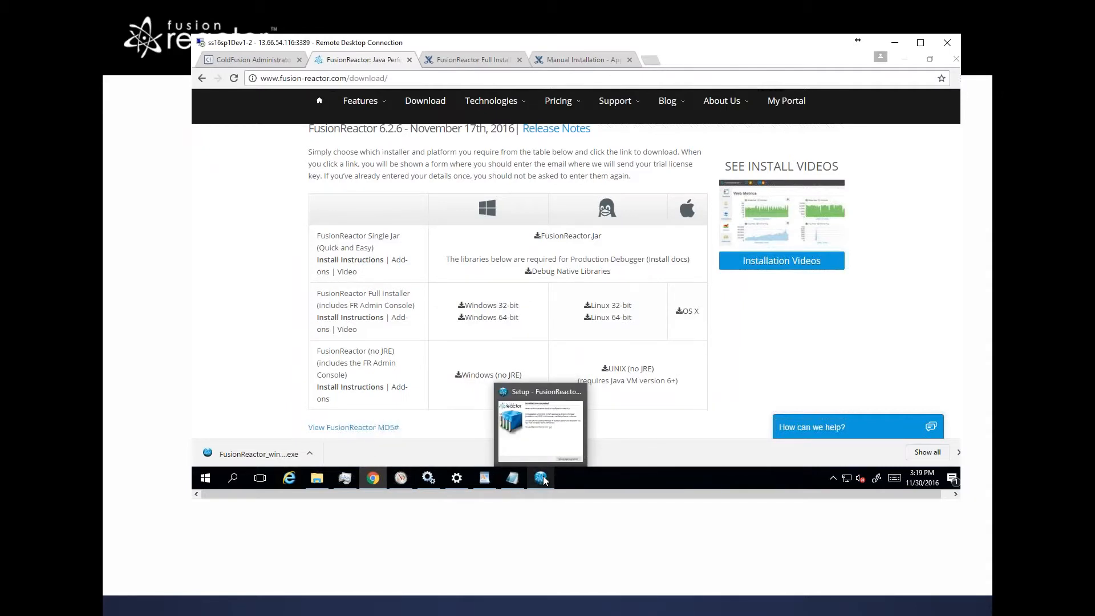
pyautogui.click(542, 479)
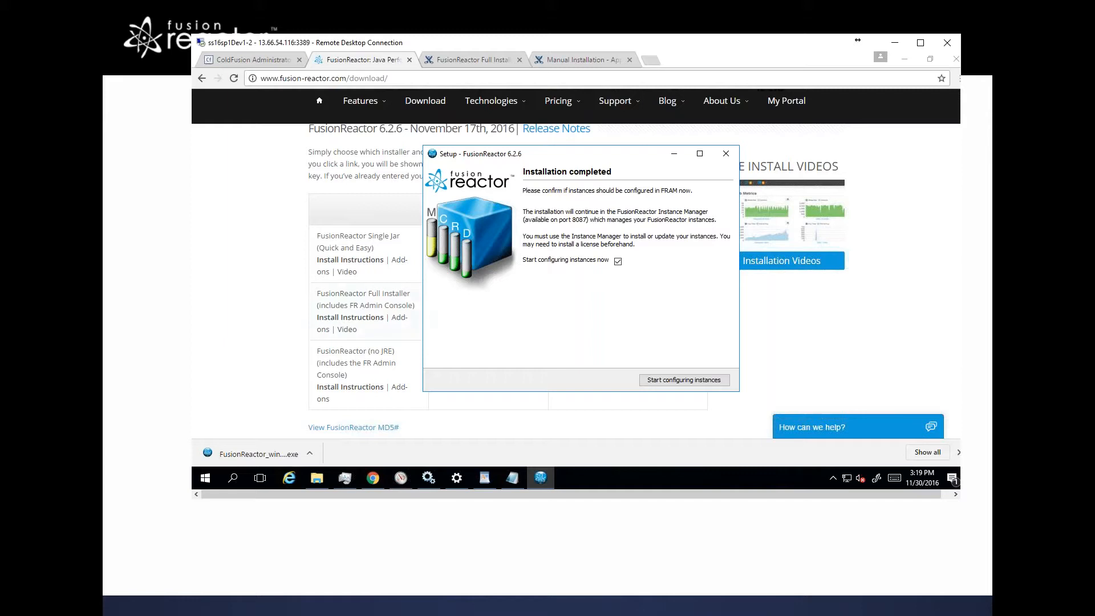
# Step: Open the Services window and locate the FusionReactor AM Service in the list
pyautogui.click(429, 478)
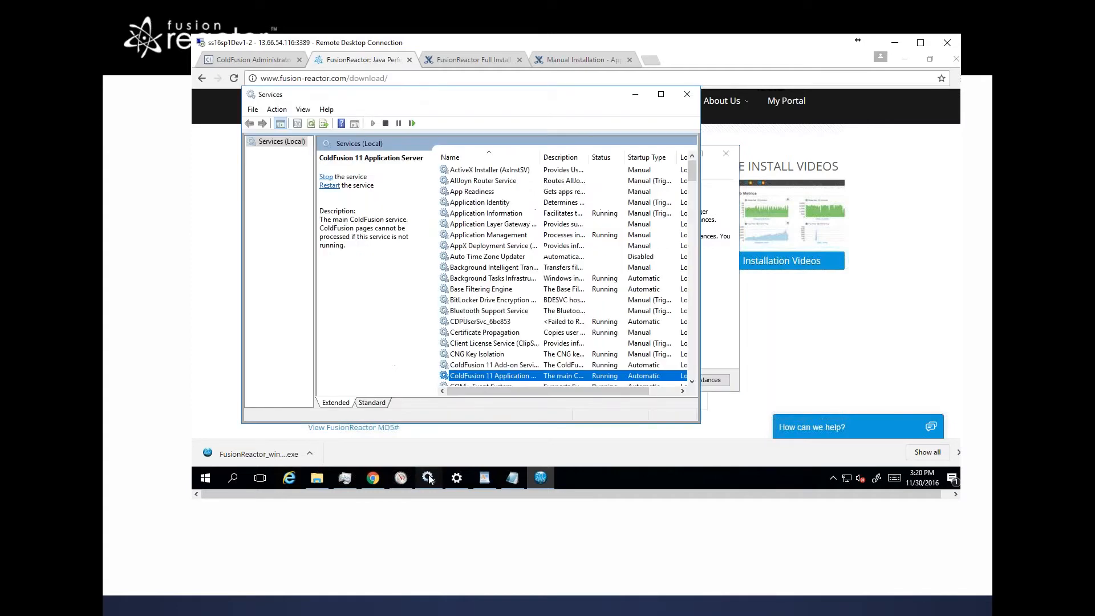
pyautogui.click(476, 365)
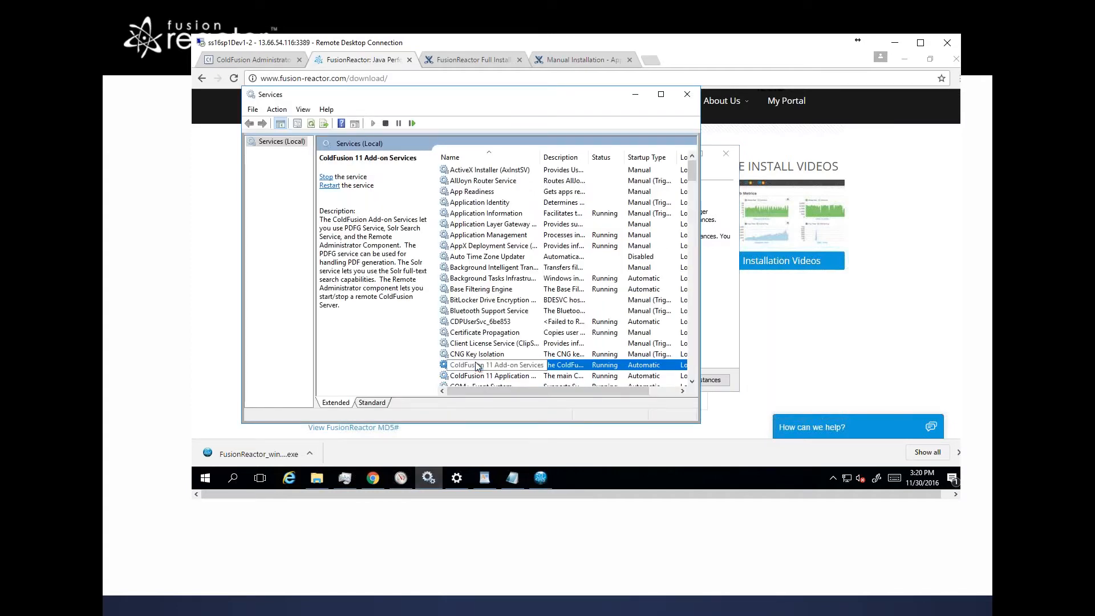
pyautogui.press('f')
pyautogui.press('Down')
pyautogui.press('Down')
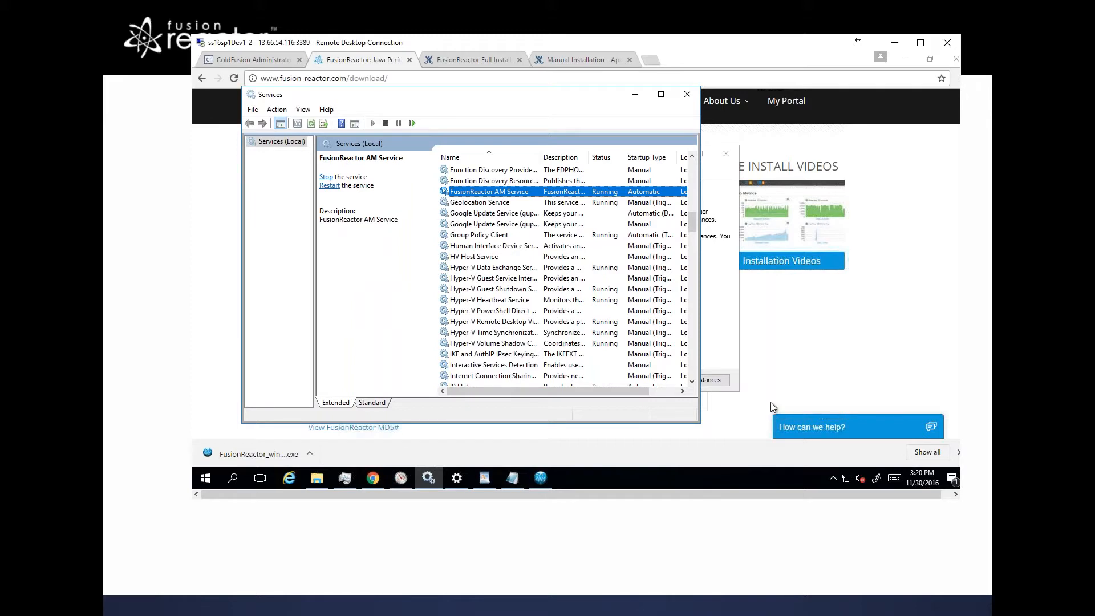
# Step: Start configuring instances from the setup window, opening the link in Internet Explorer without making it the default app
pyautogui.click(734, 356)
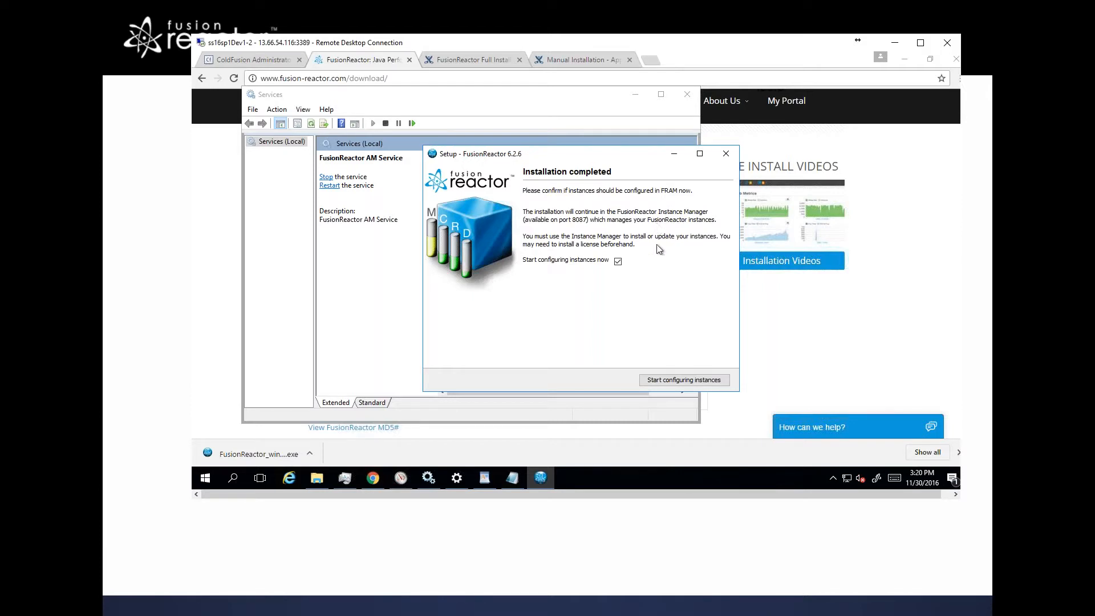
pyautogui.click(669, 381)
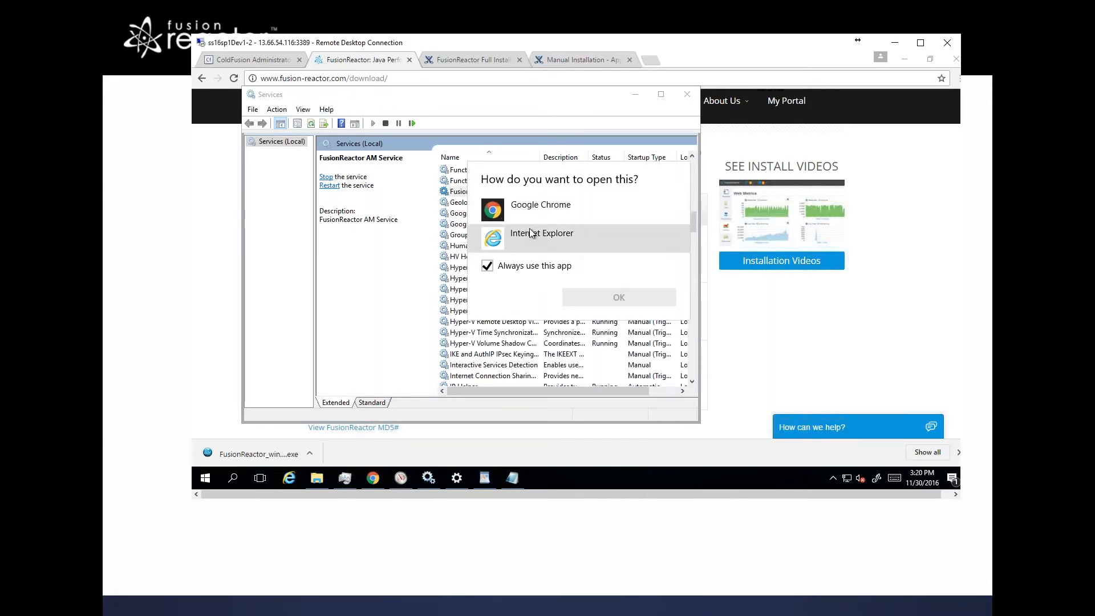
pyautogui.click(490, 270)
pyautogui.click(494, 240)
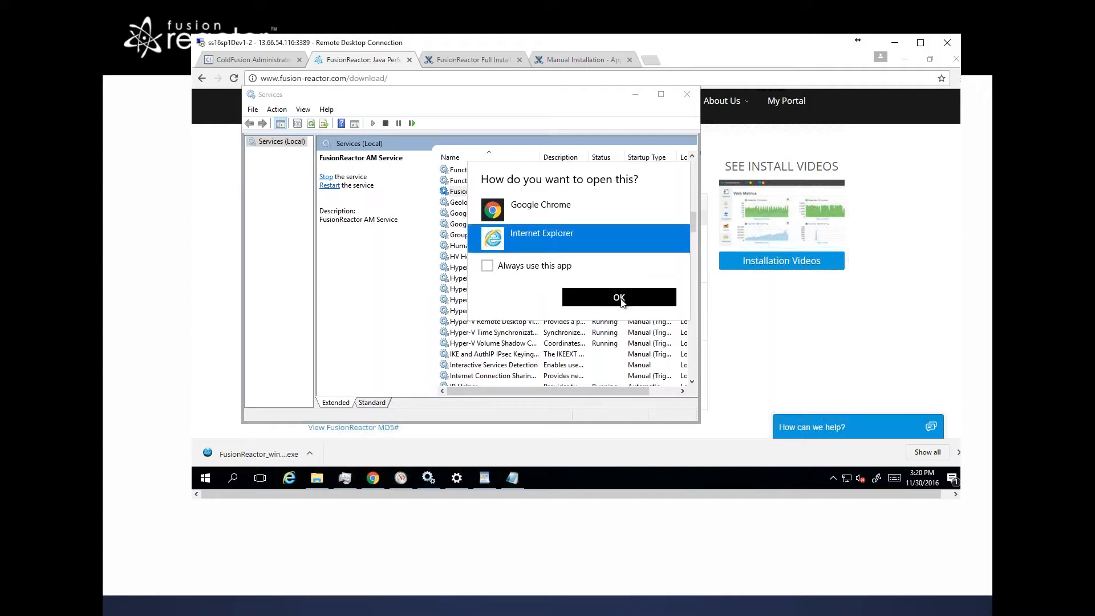
pyautogui.click(620, 298)
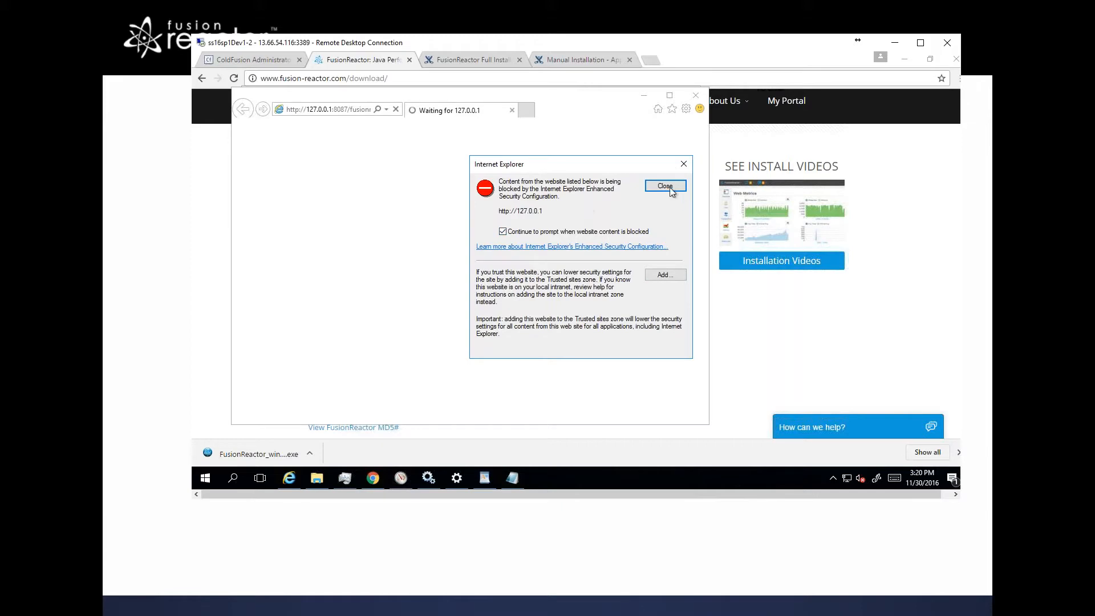
pyautogui.click(665, 275)
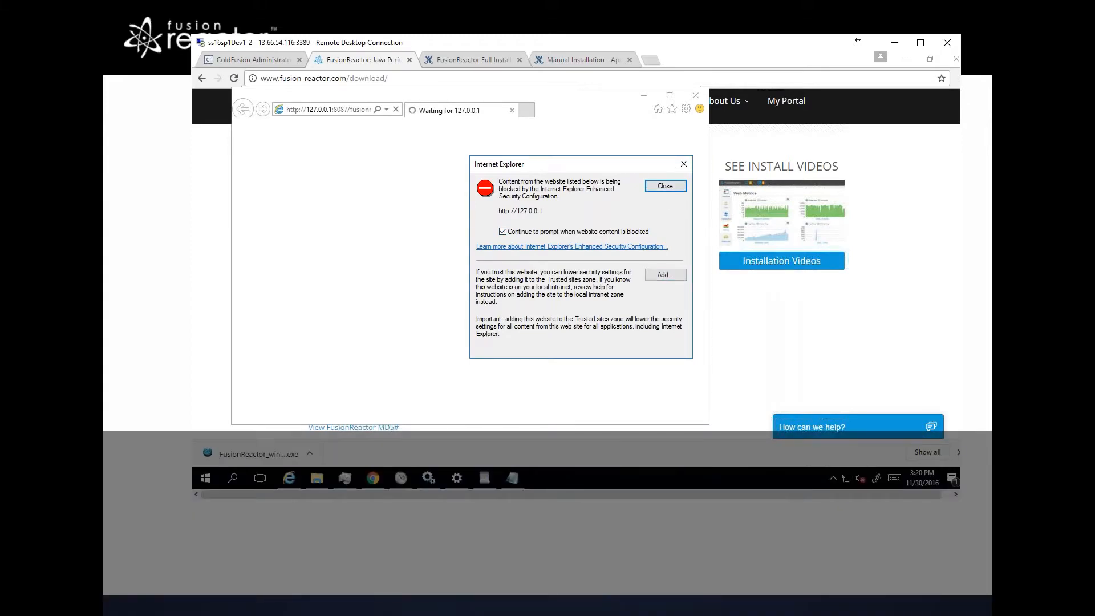
pyautogui.click(663, 277)
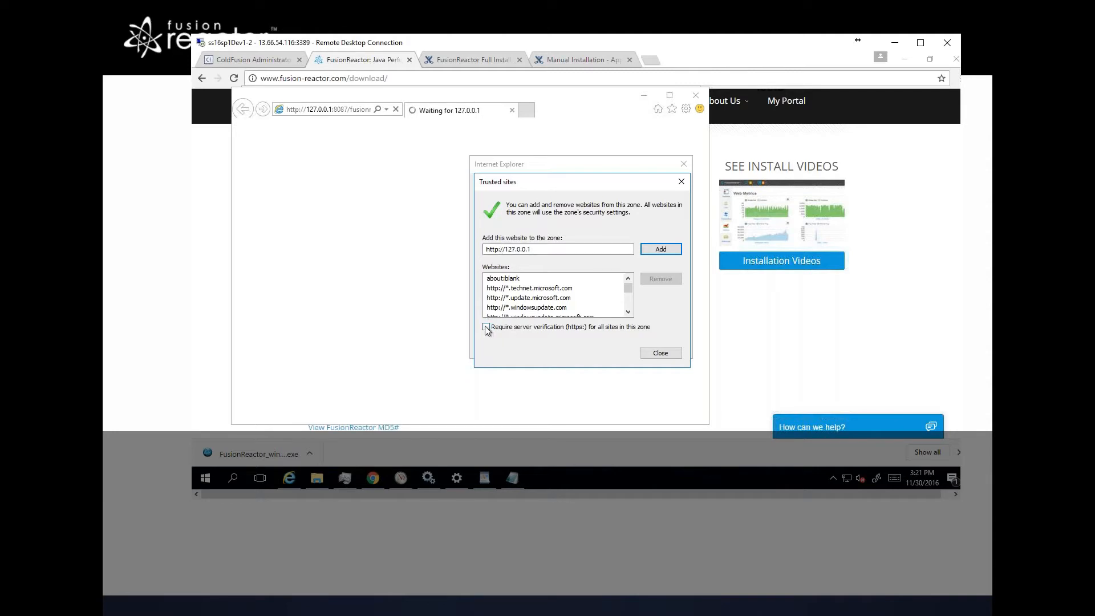
pyautogui.click(656, 251)
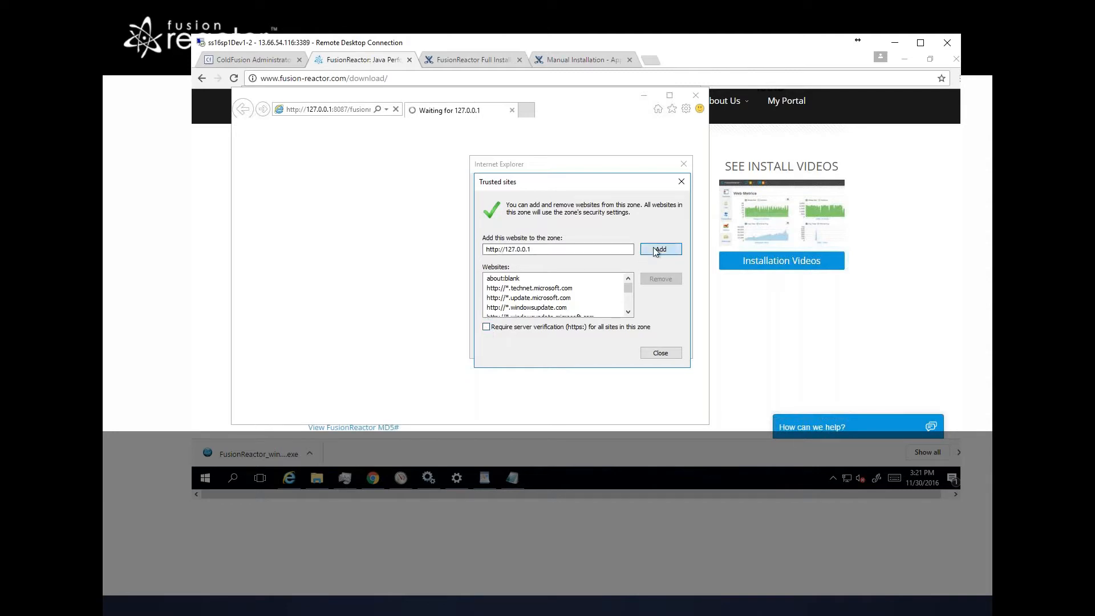
pyautogui.click(660, 354)
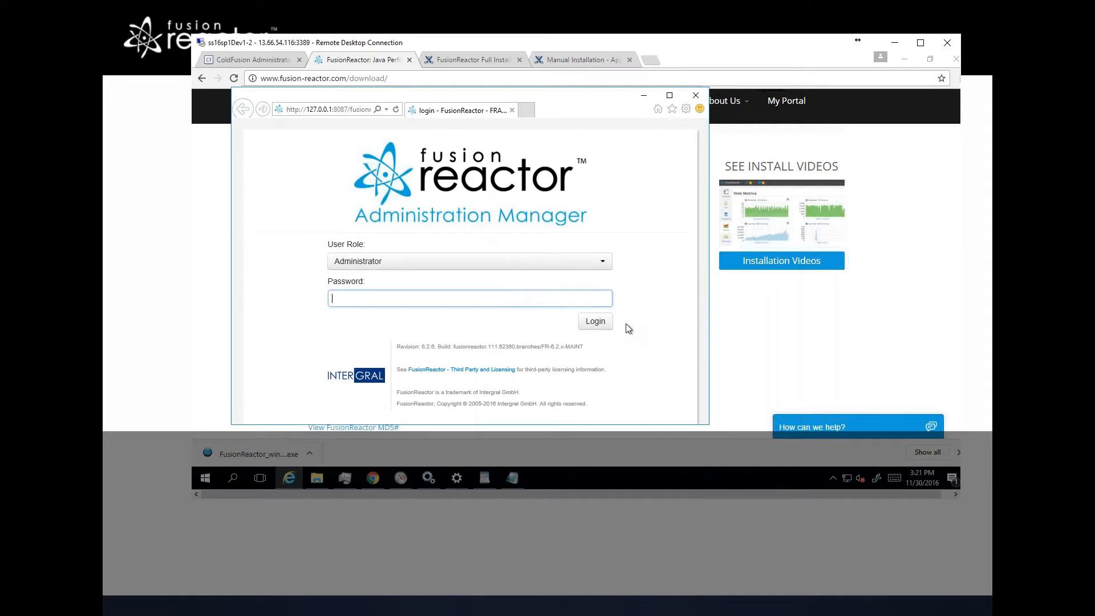
# Step: Log in to the Administration Manager as Administrator with the account password
pyautogui.write('admin')
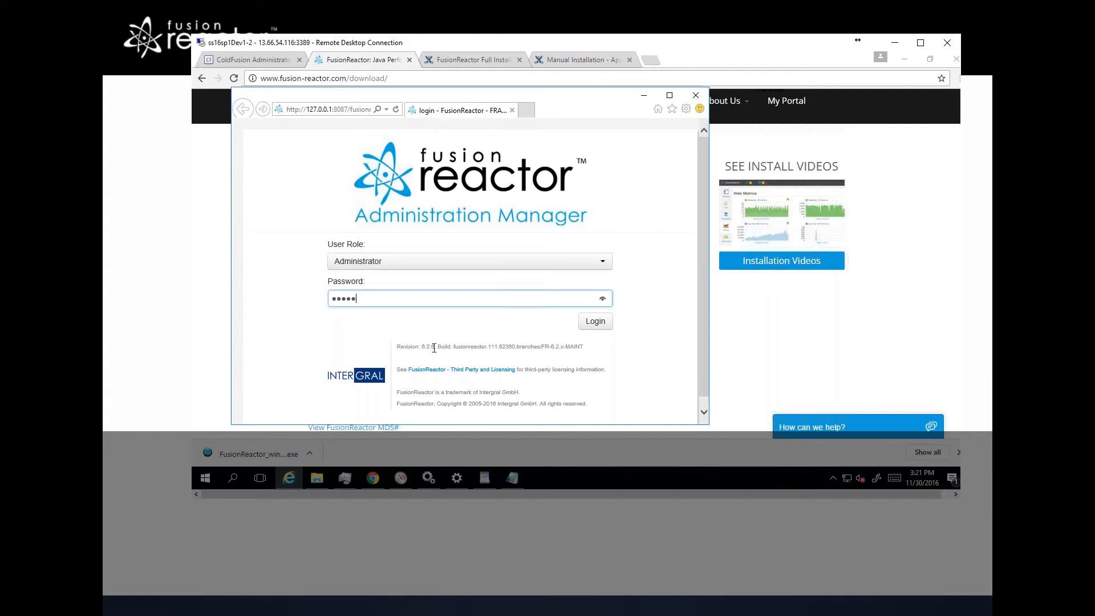
pyautogui.click(597, 322)
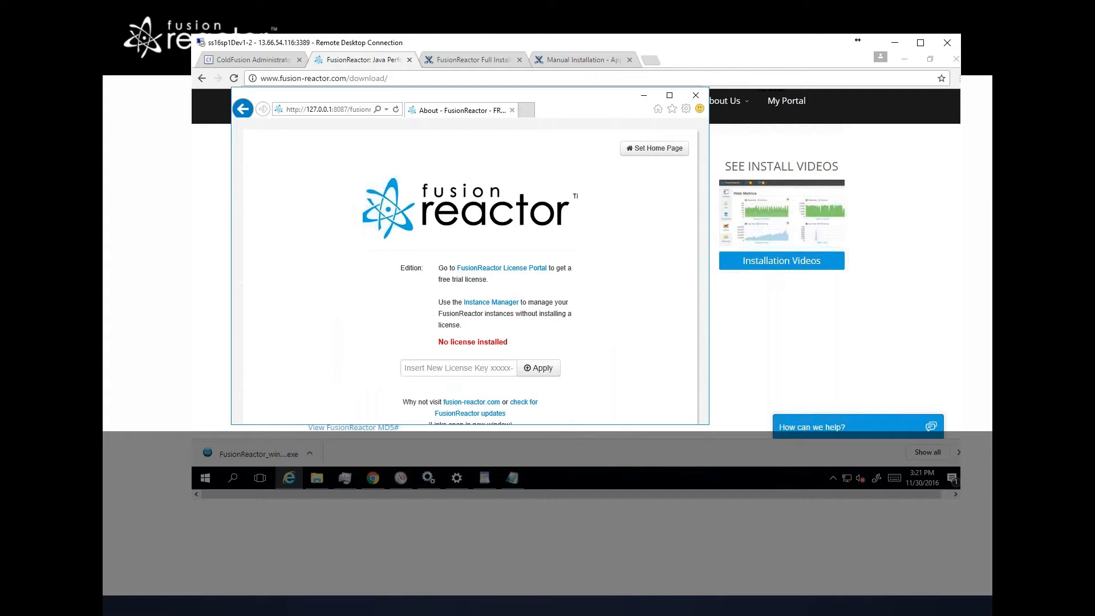
# Step: Maximize the Administration Manager window and empty the license key field of the wrongly pasted text
pyautogui.click(670, 96)
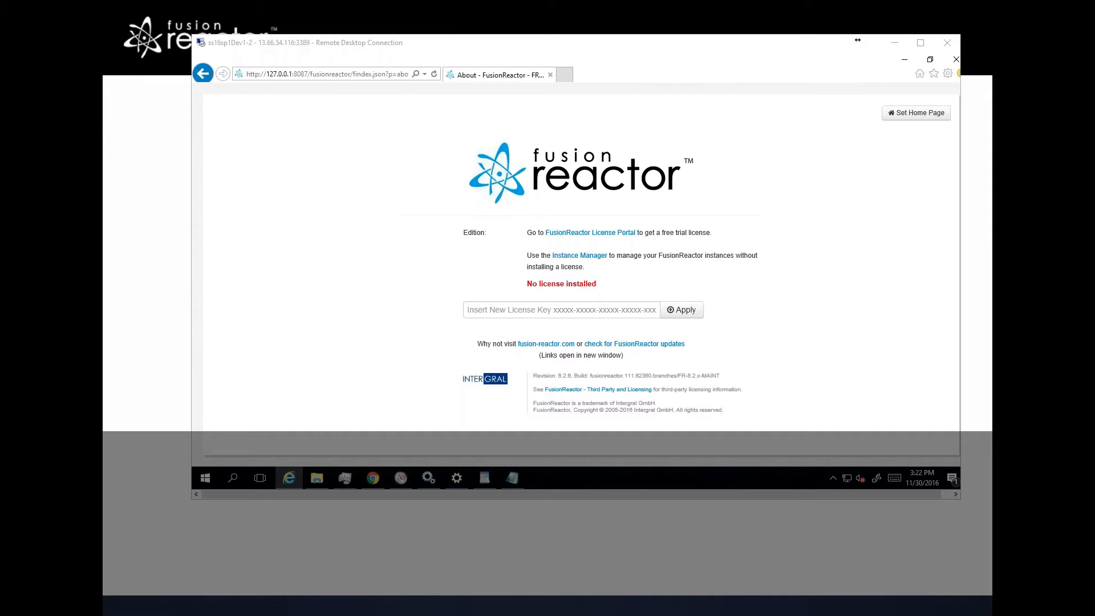
pyautogui.click(858, 40)
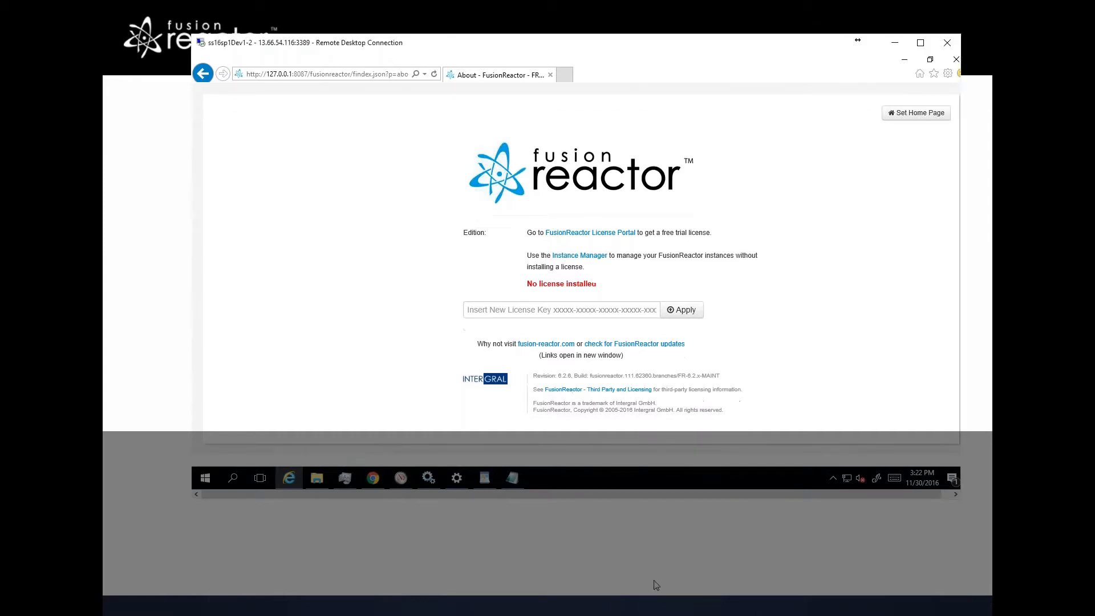
pyautogui.click(574, 309)
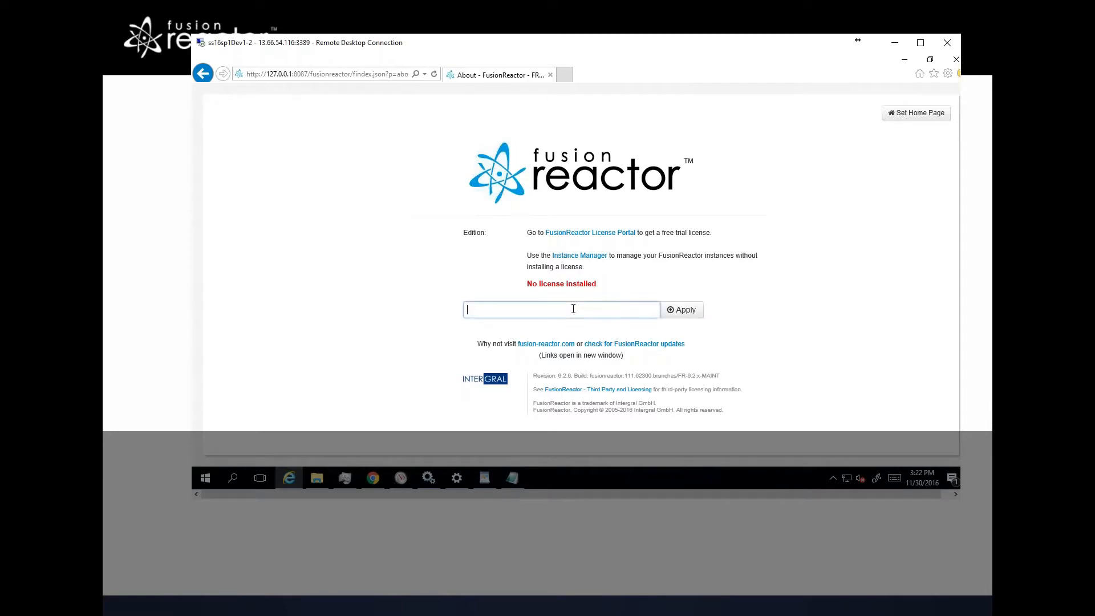
pyautogui.hotkey('ctrl', 'v')
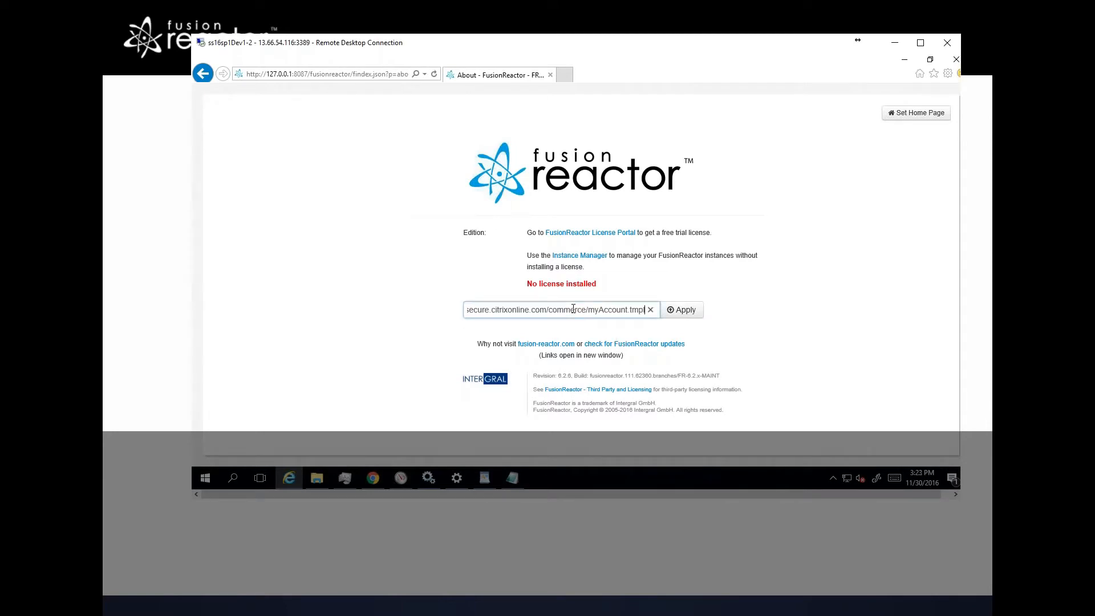
pyautogui.hotkey('ctrl', 'a')
pyautogui.press('BackSpace')
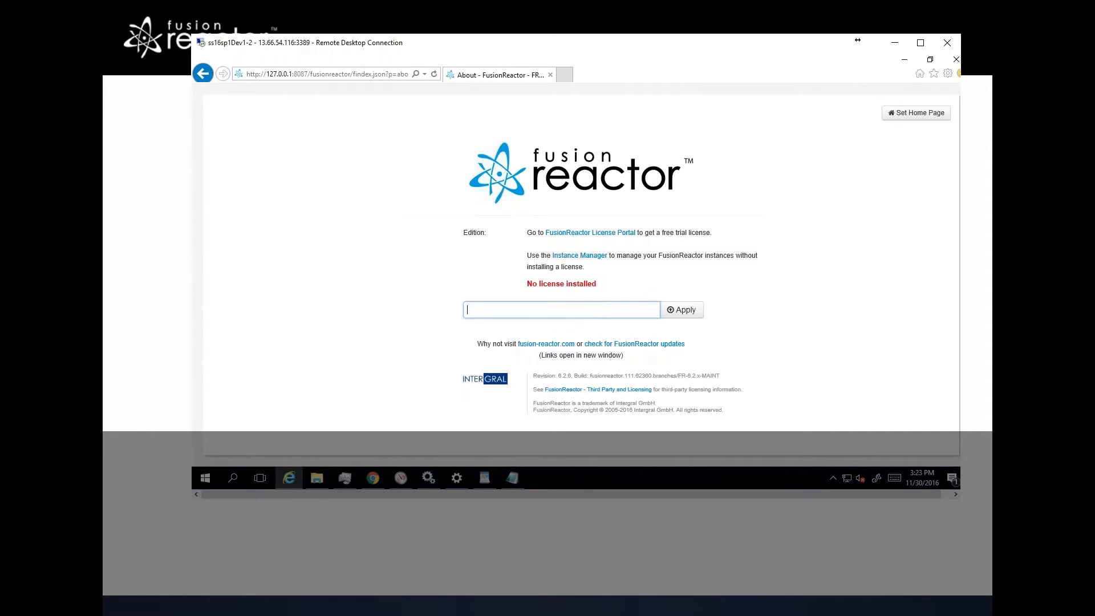
# Step: Paste the FusionReactor license key into the license field and apply it
pyautogui.hotkey('alt', 'Tab')
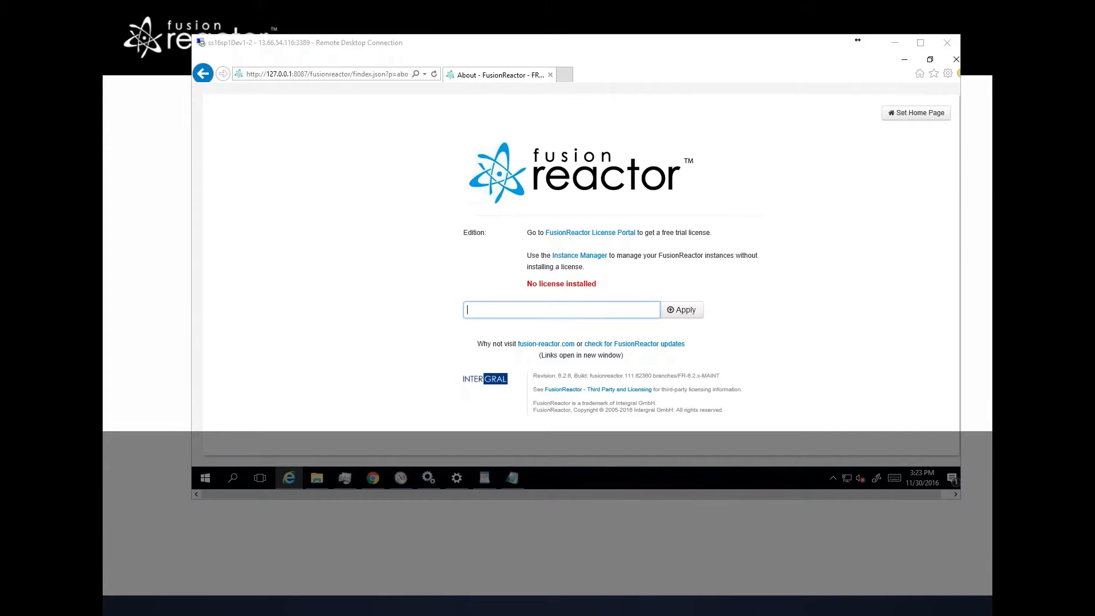
pyautogui.click(486, 306)
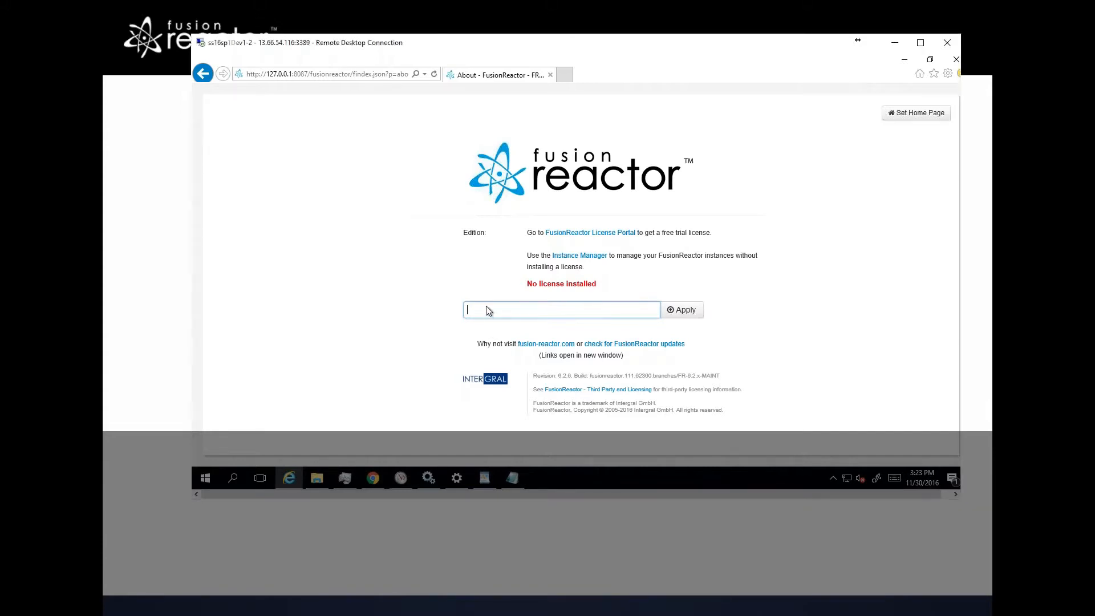
pyautogui.hotkey('ctrl', 'v')
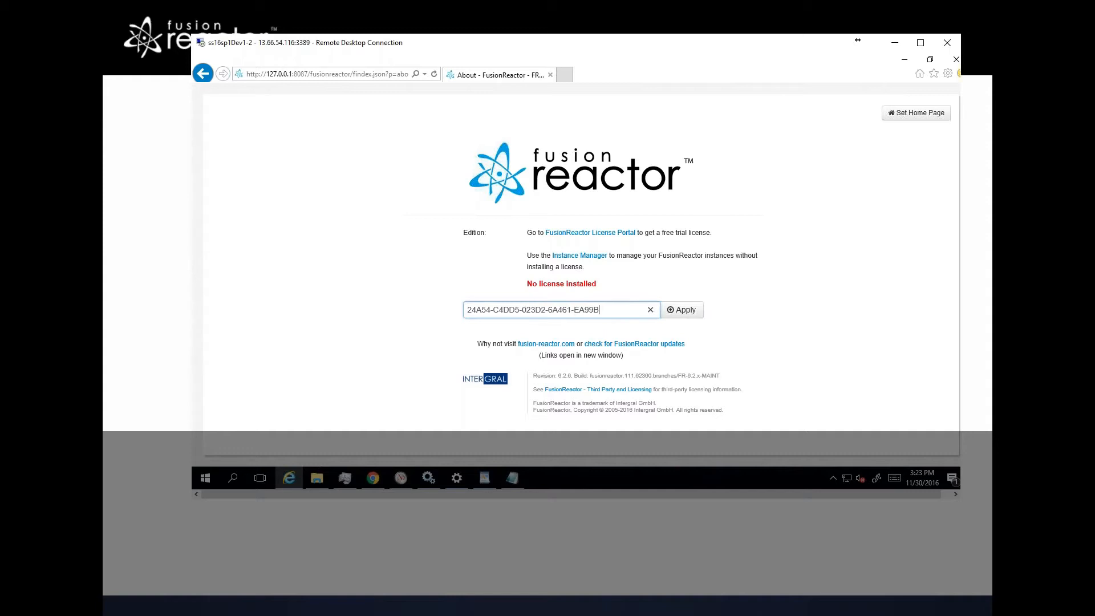
pyautogui.click(688, 314)
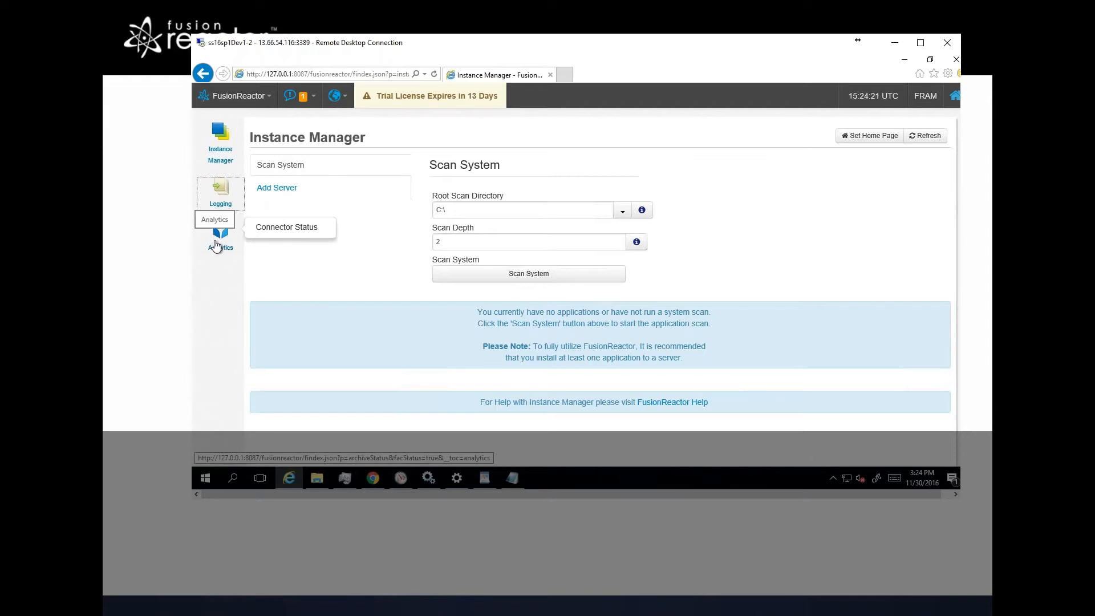
# Step: Scan the system with root directory C:\ and scan depth 2
pyautogui.click(216, 247)
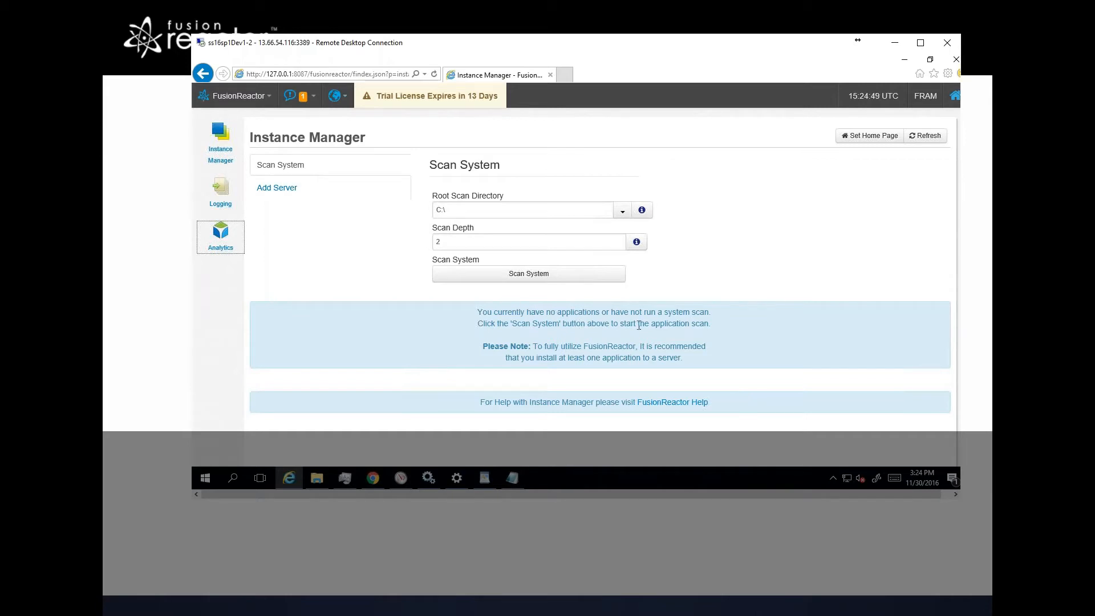
pyautogui.click(513, 278)
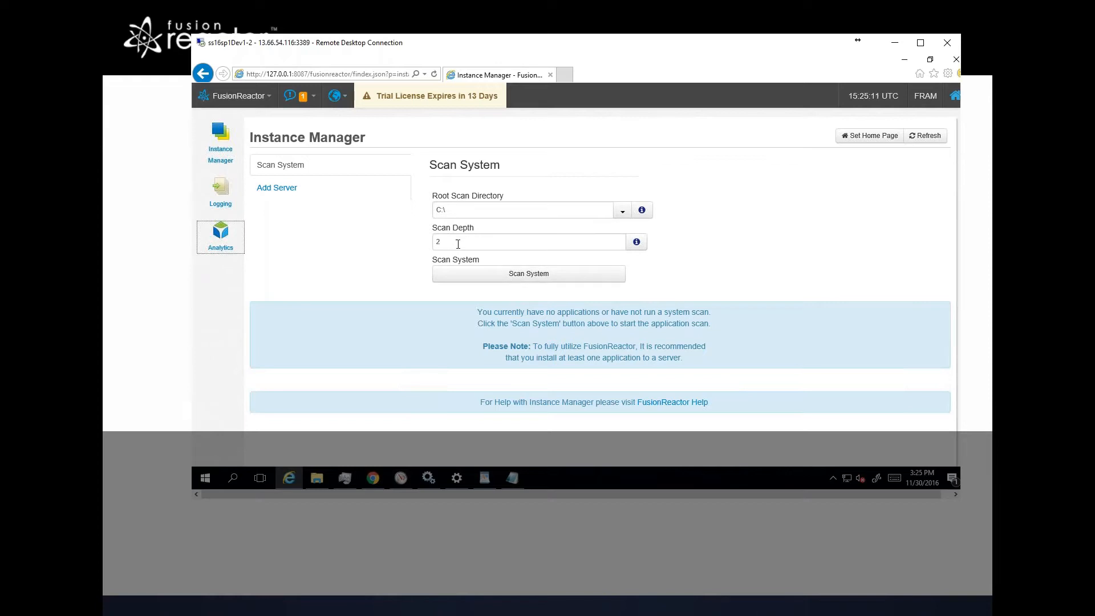
pyautogui.click(513, 274)
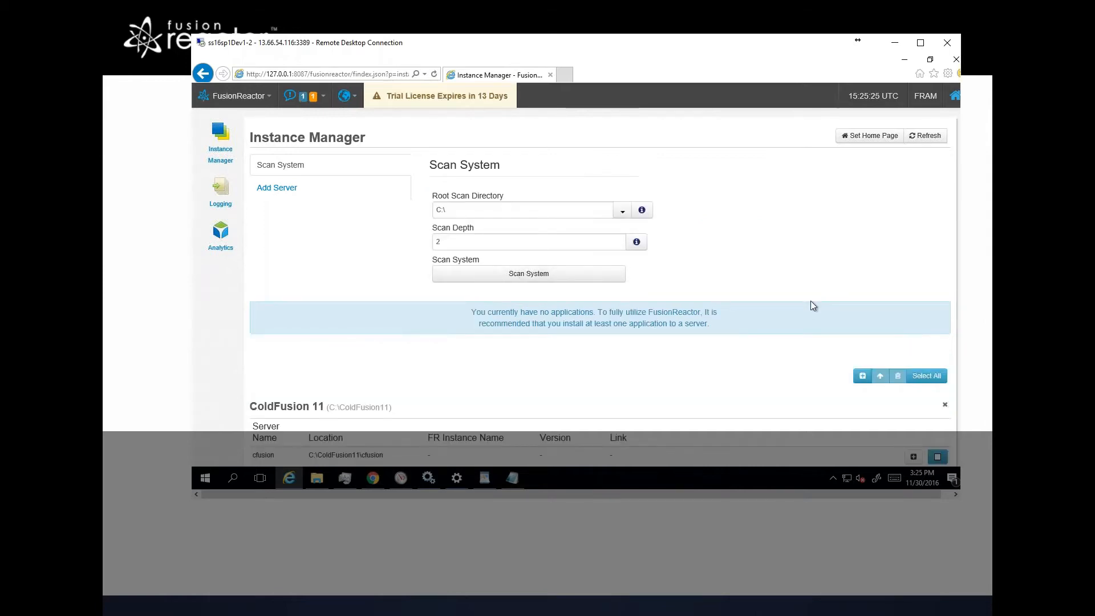
# Step: Open the FusionReactor instance configuration for the ColdFusion 11 cfusion server found by the scan
pyautogui.scroll(-1, 811, 301)
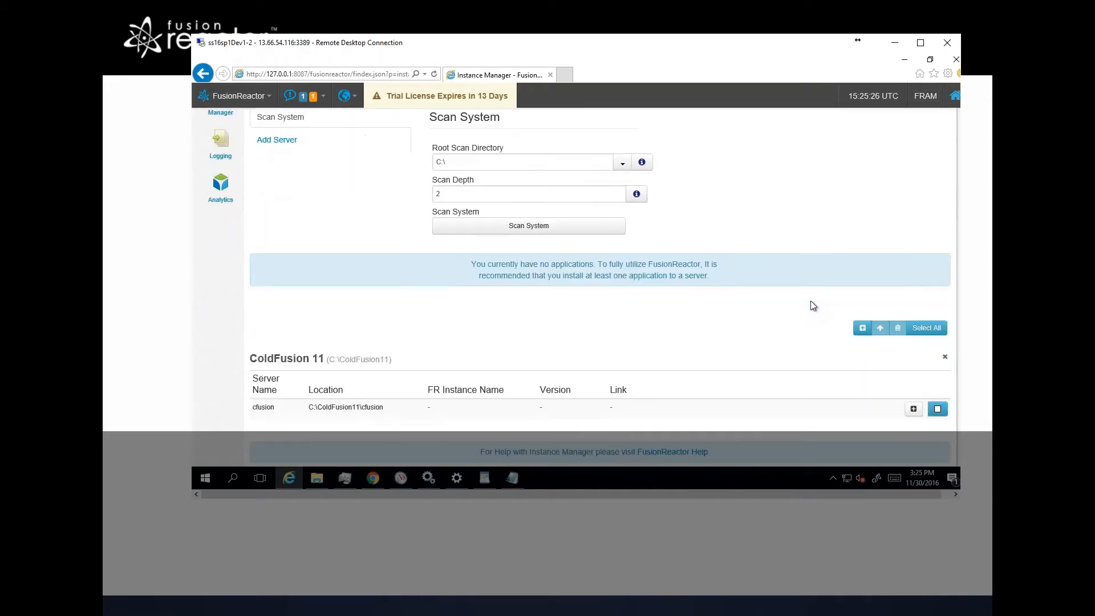
pyautogui.scroll(-1, 814, 306)
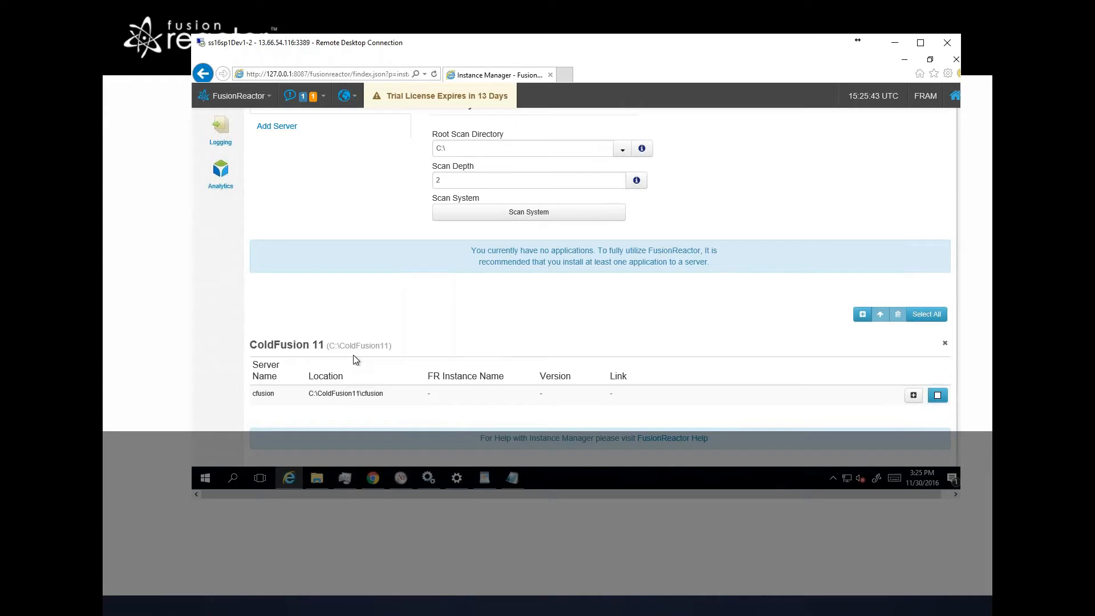
pyautogui.scroll(2, 354, 358)
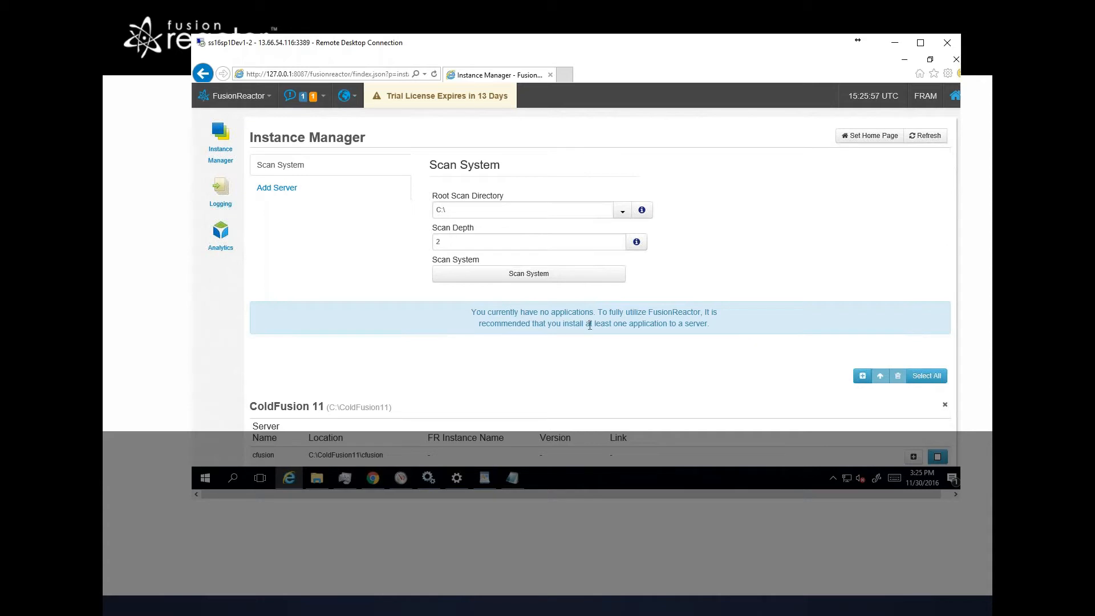
pyautogui.scroll(-1, 592, 348)
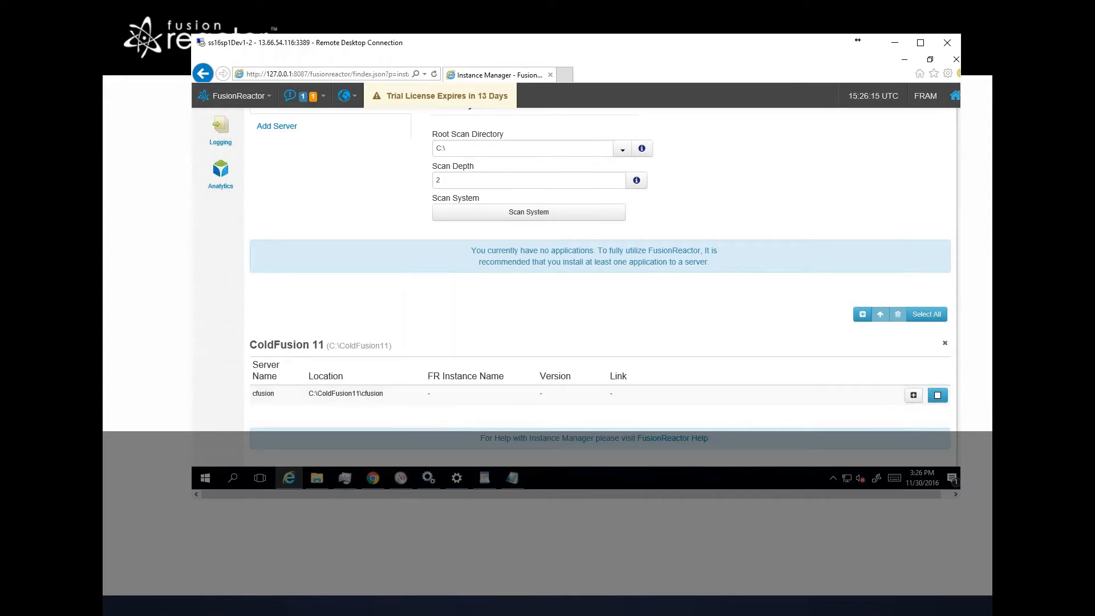
pyautogui.scroll(2, 392, 283)
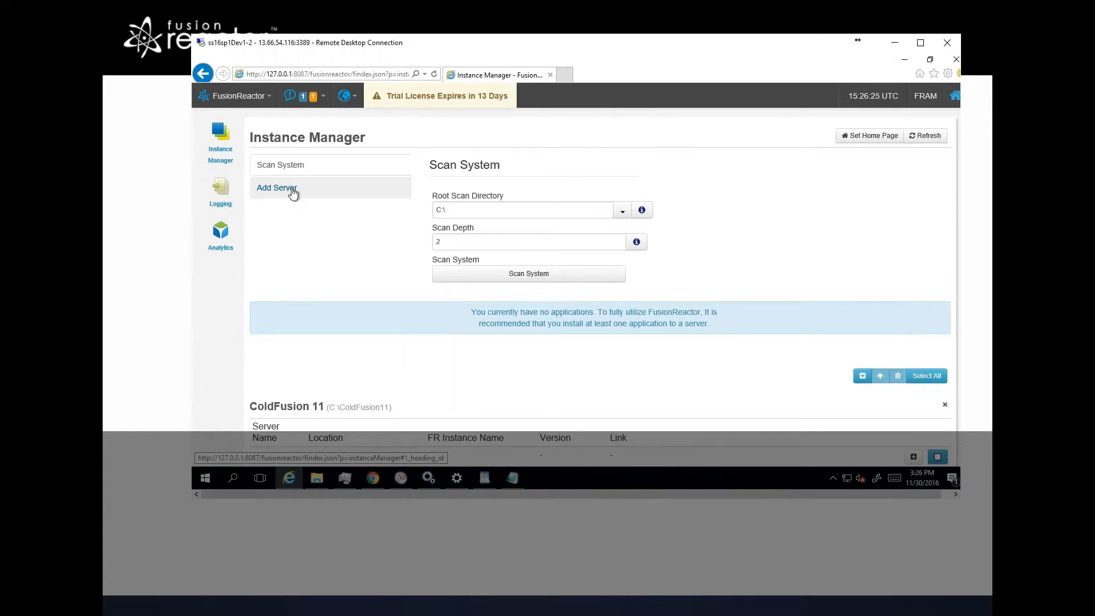
pyautogui.scroll(-2, 446, 332)
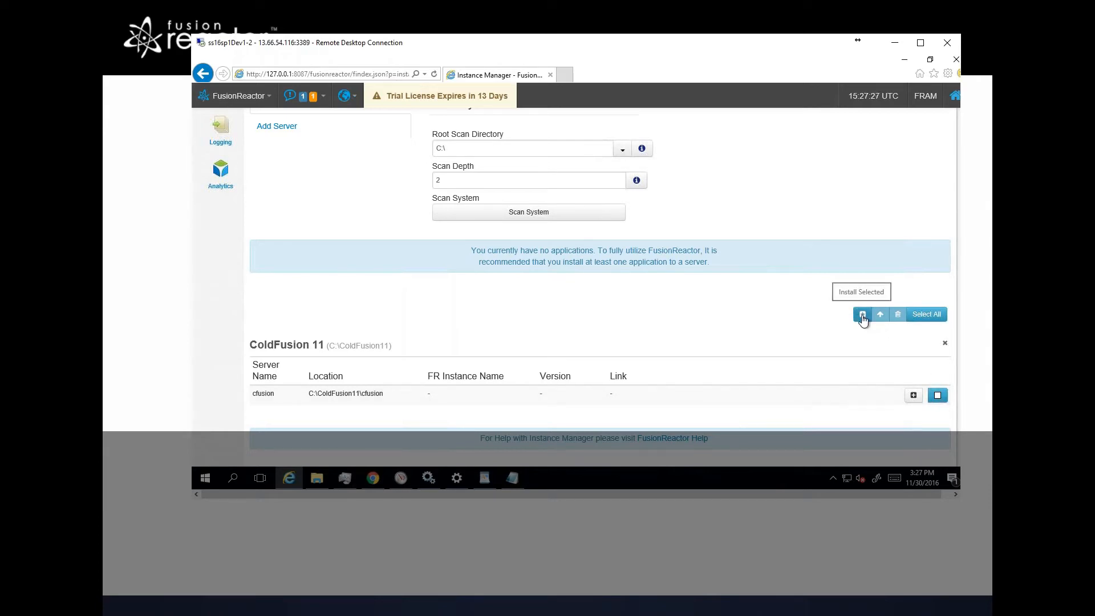
pyautogui.click(914, 396)
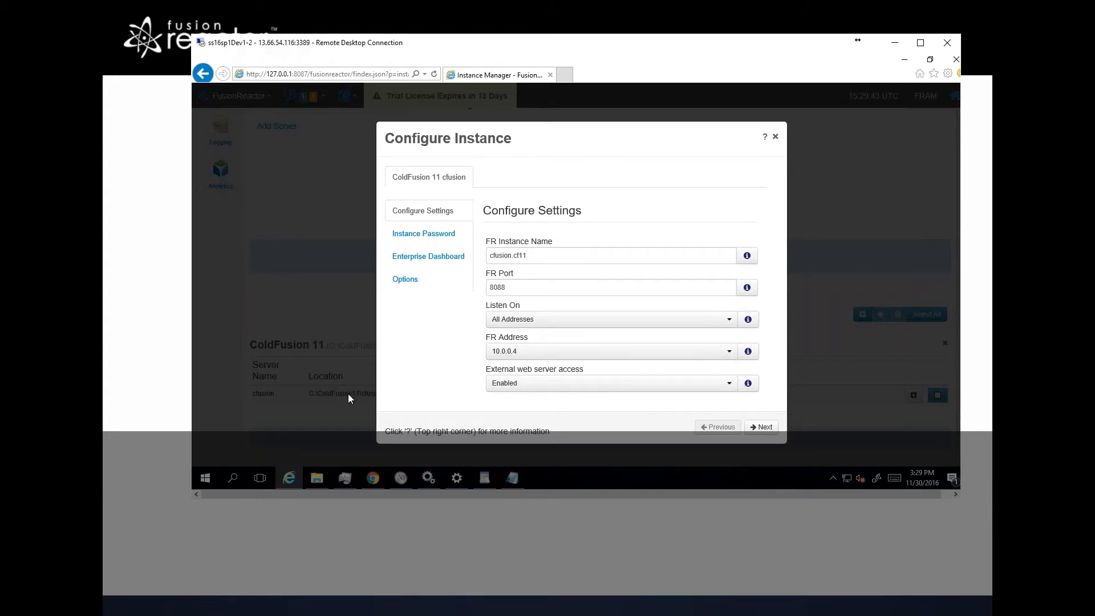
# Step: Set the FR Address to 127.0.0.1, keep external web server access Enabled, and move to the next settings page
pyautogui.click(508, 354)
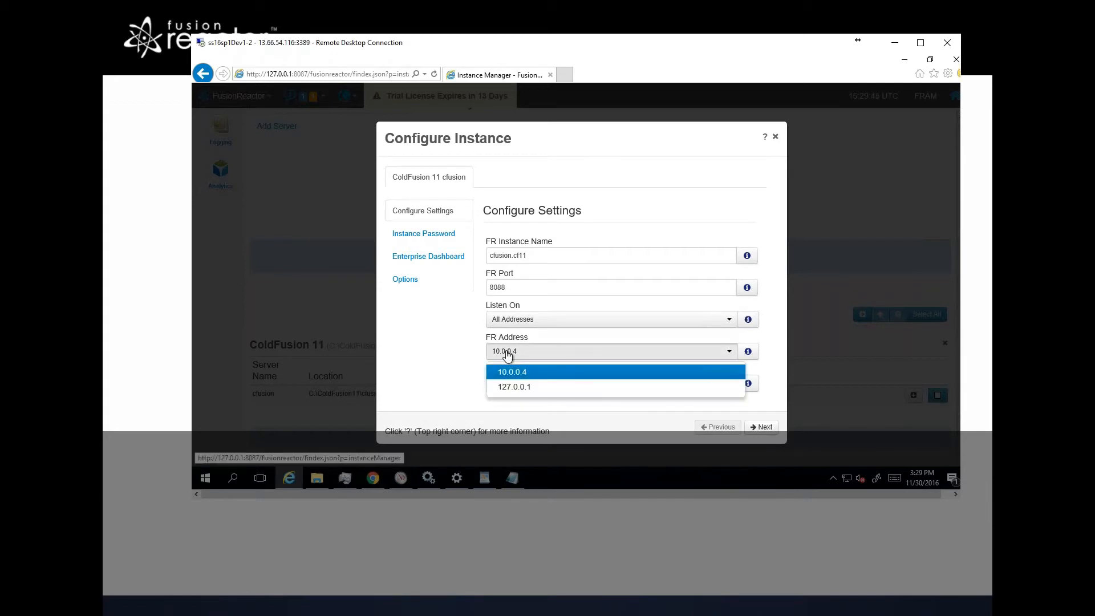
pyautogui.click(523, 387)
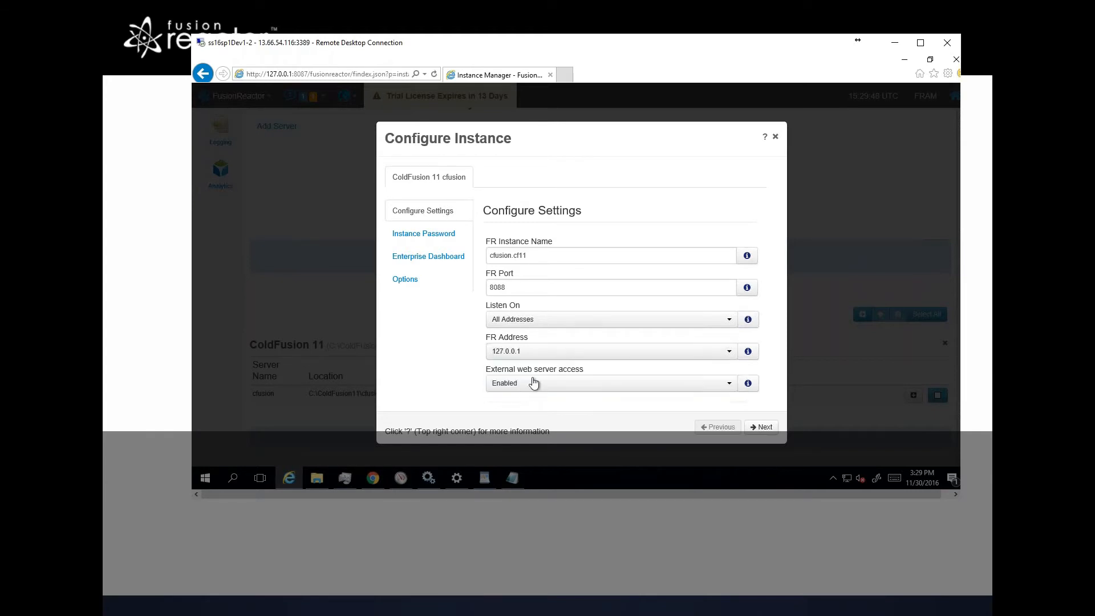
pyautogui.click(748, 352)
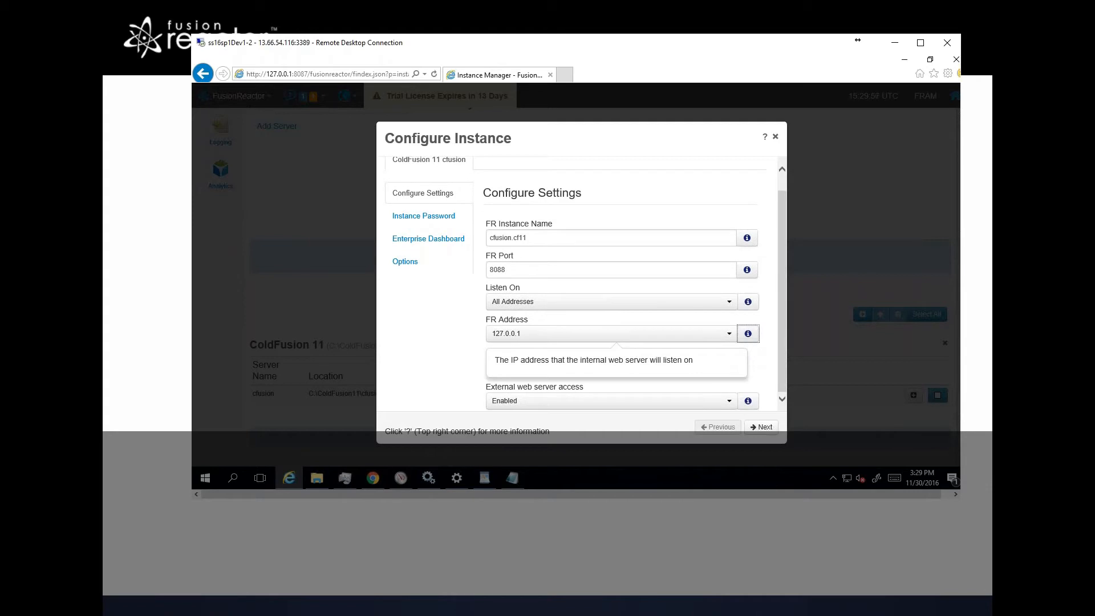
pyautogui.click(749, 338)
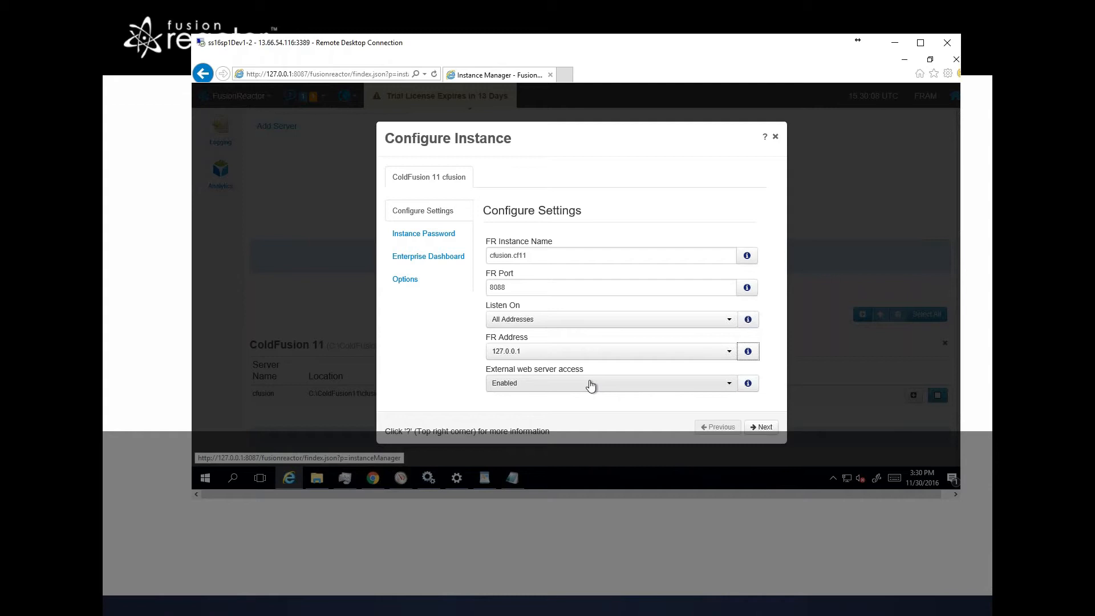
pyautogui.click(730, 388)
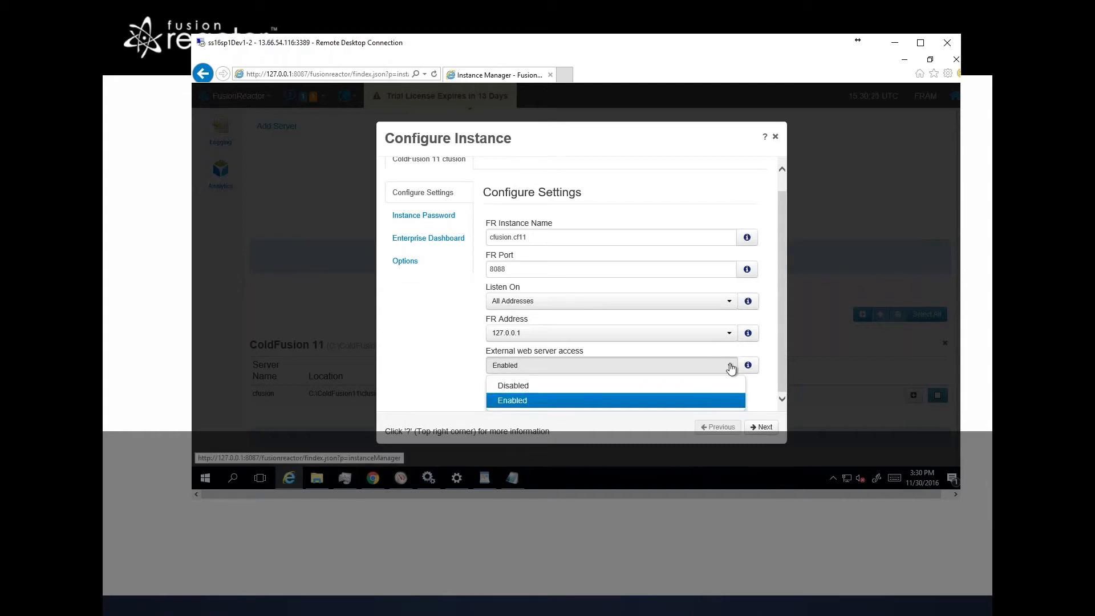
pyautogui.click(731, 366)
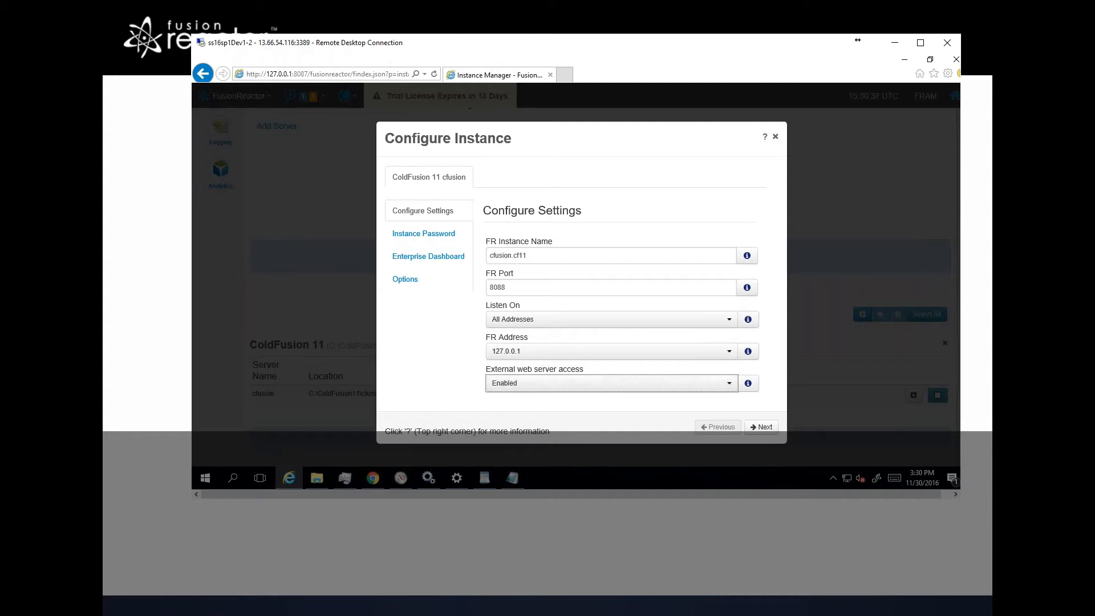
pyautogui.click(761, 429)
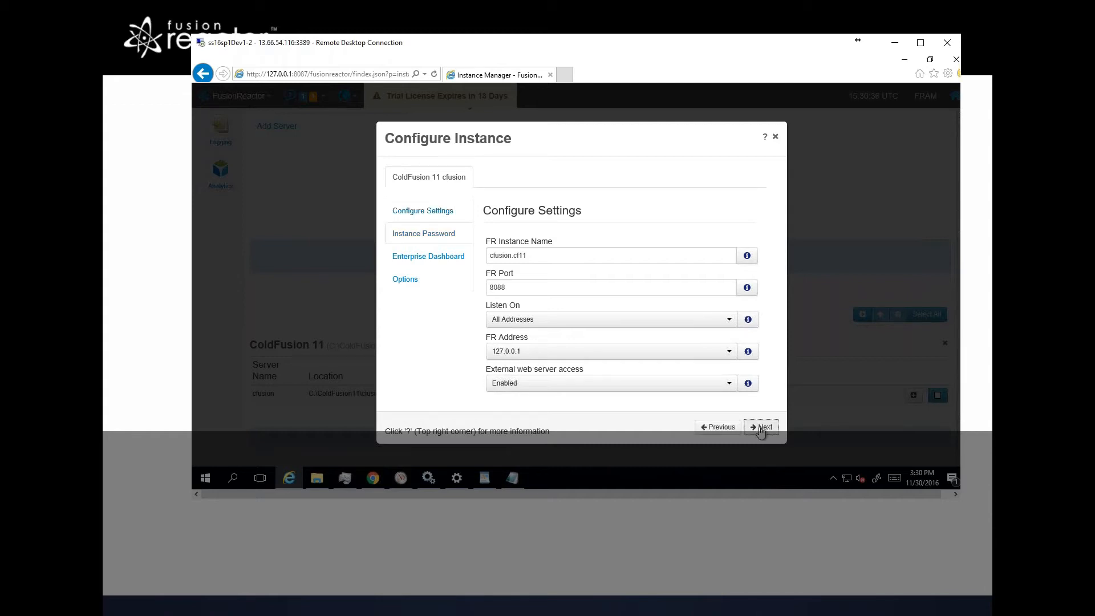
# Step: Enter and confirm the instance admin password, then continue to the Enterprise Dashboard page
pyautogui.click(598, 307)
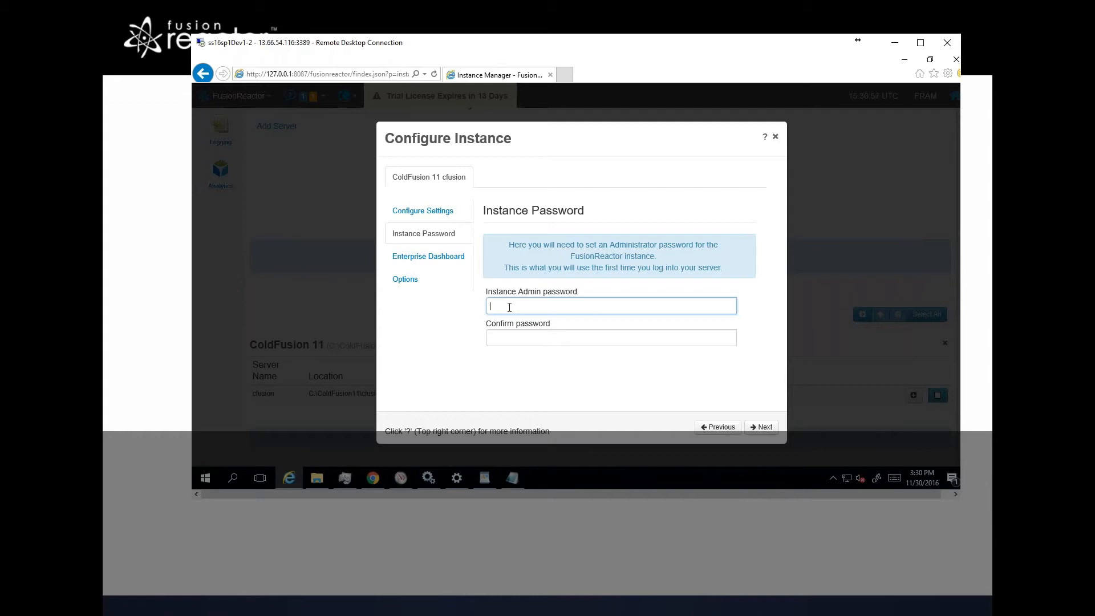
pyautogui.write('•••••')
pyautogui.press('Tab')
pyautogui.write('•••••')
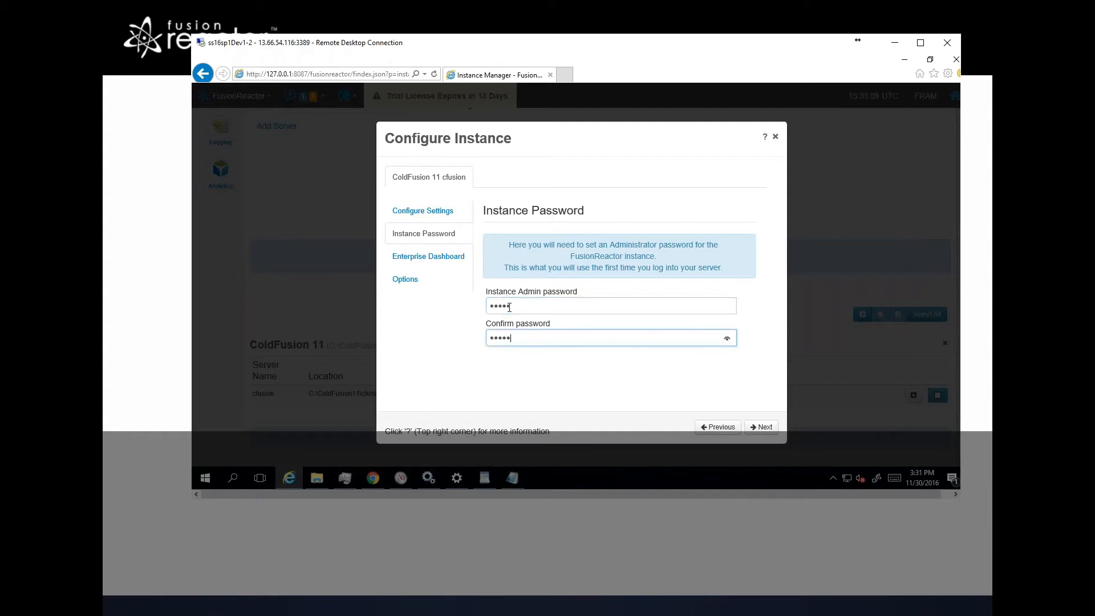
pyautogui.press('Tab')
pyautogui.press('Return')
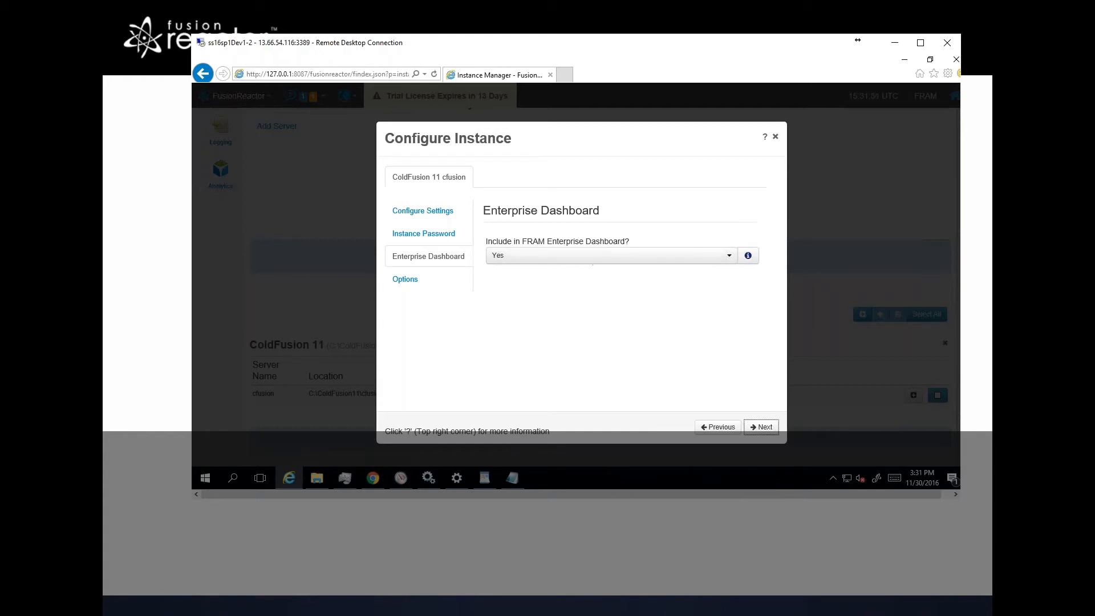
# Step: Keep dashboard inclusion and the Restart Server option at Yes, then confirm the instance settings
pyautogui.click(764, 429)
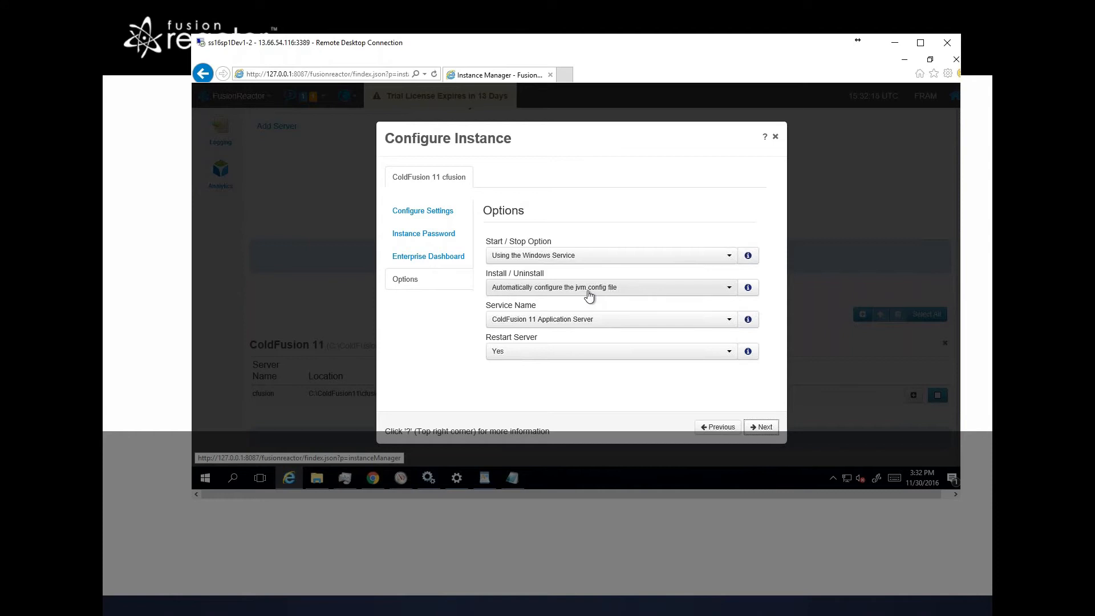
pyautogui.click(567, 356)
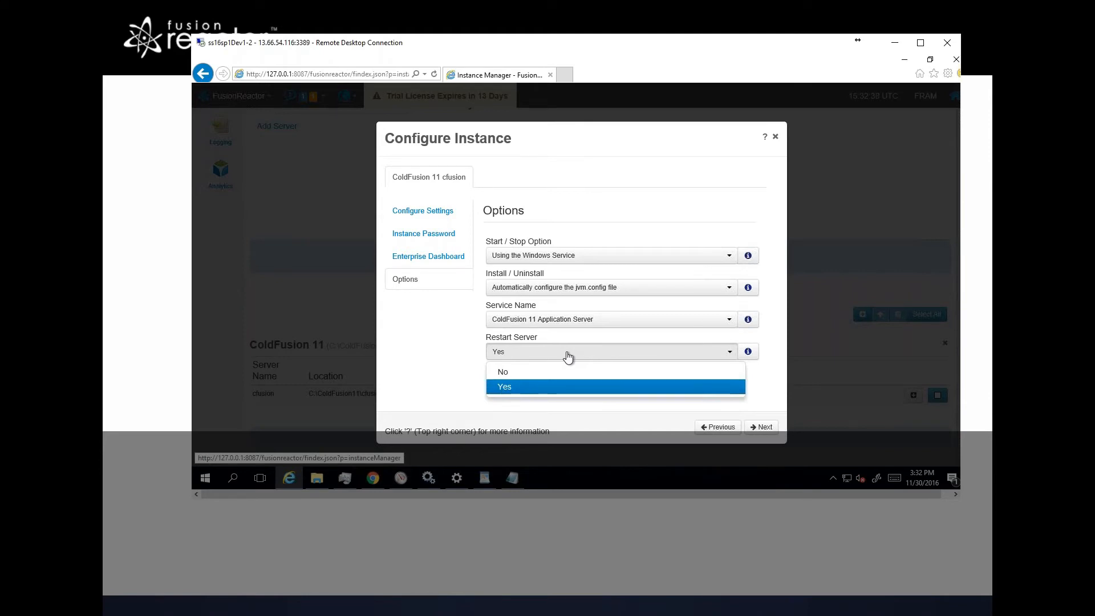
pyautogui.click(568, 356)
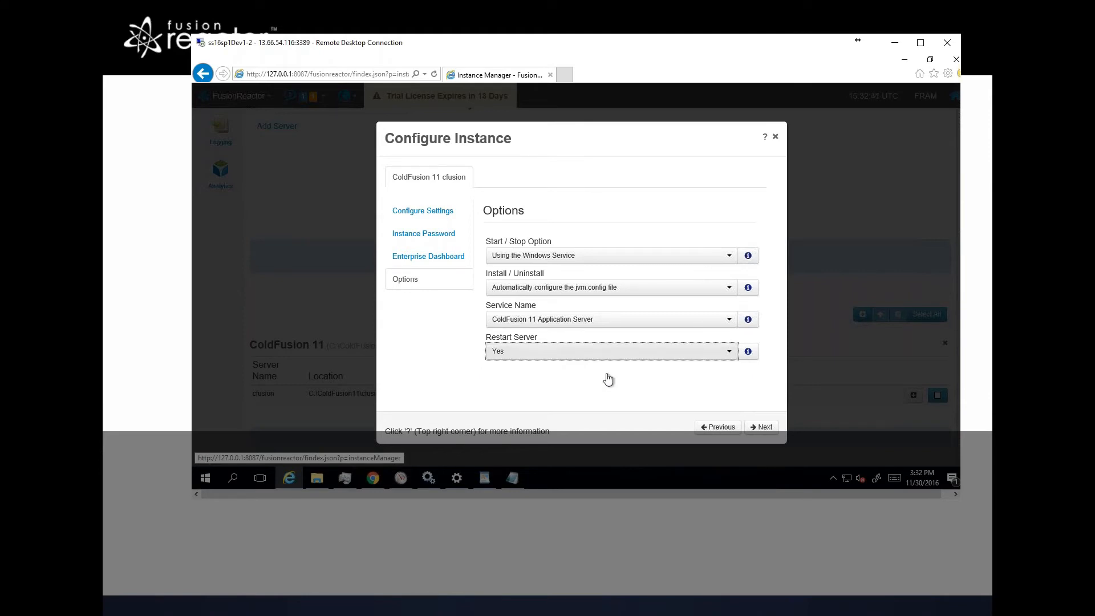
pyautogui.click(762, 428)
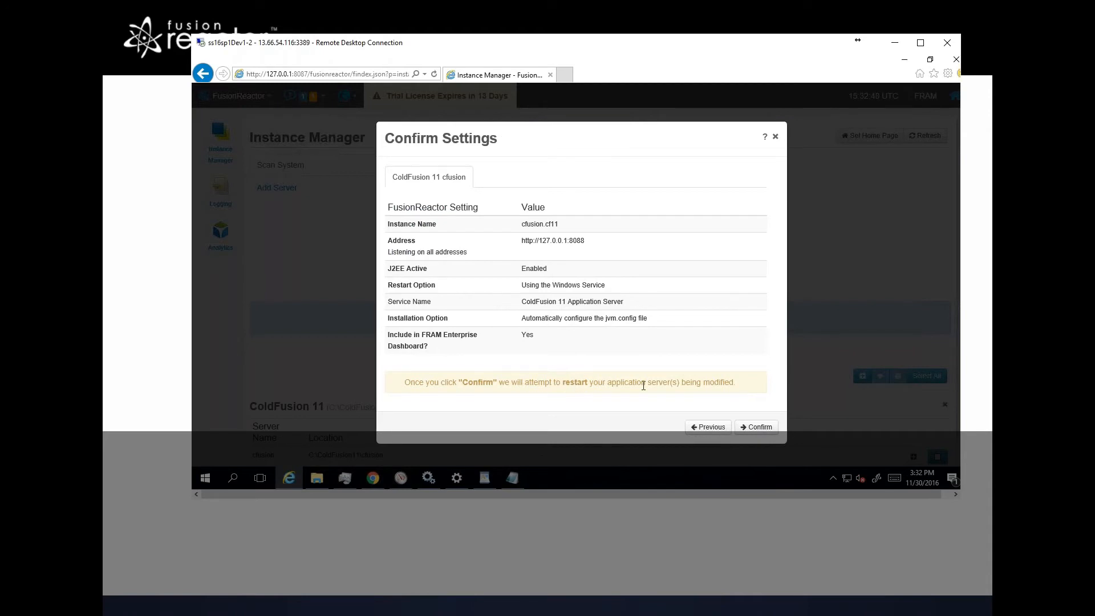
pyautogui.click(756, 429)
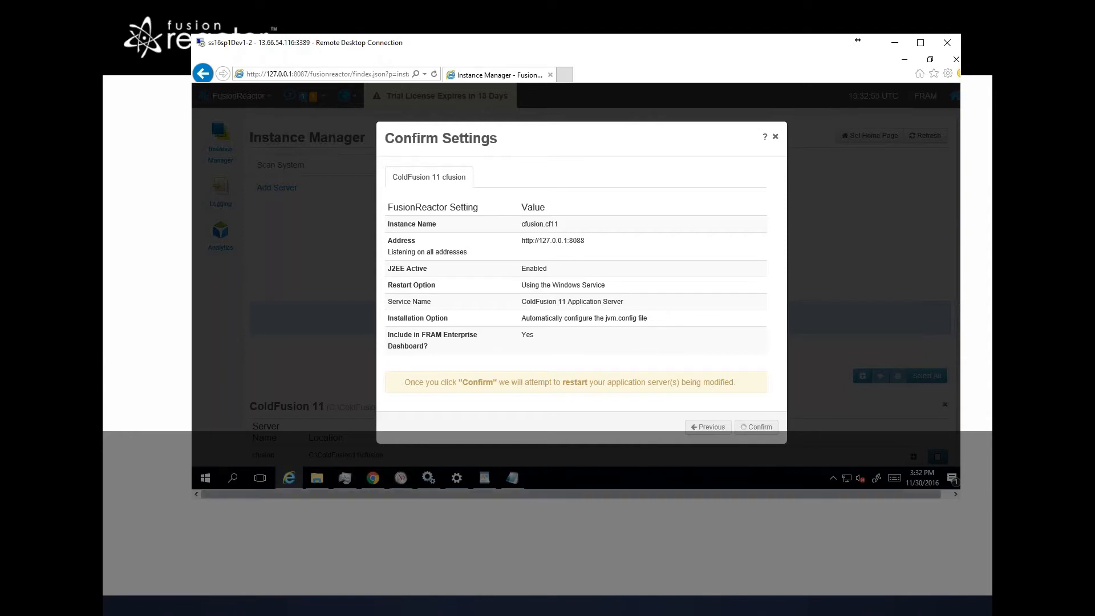
# Step: Check the ColdFusion 11 Application Server service in the Services window
pyautogui.click(431, 483)
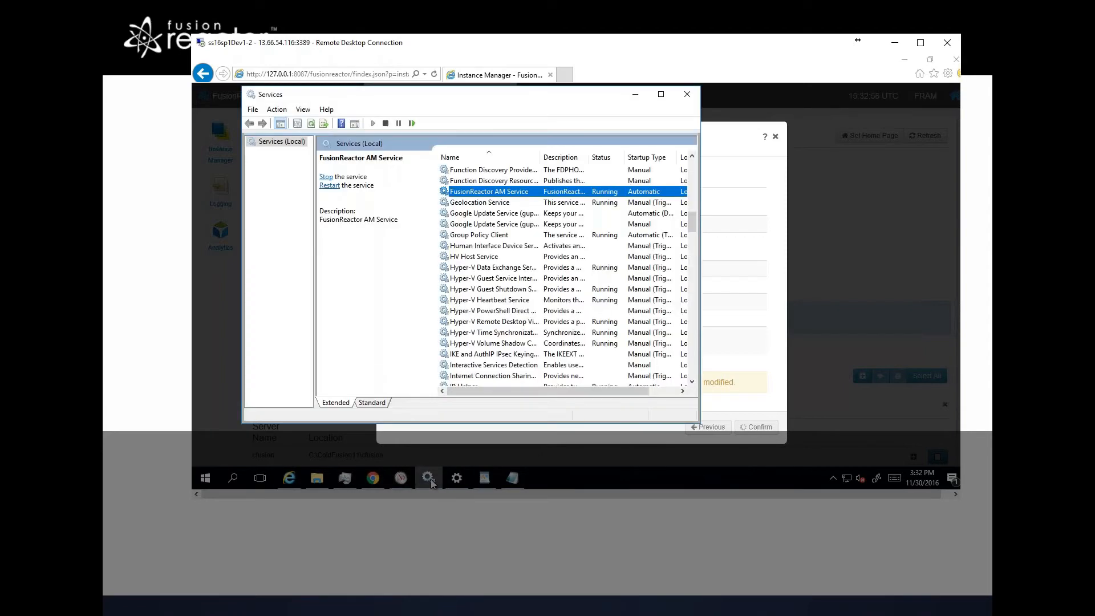
pyautogui.write('co')
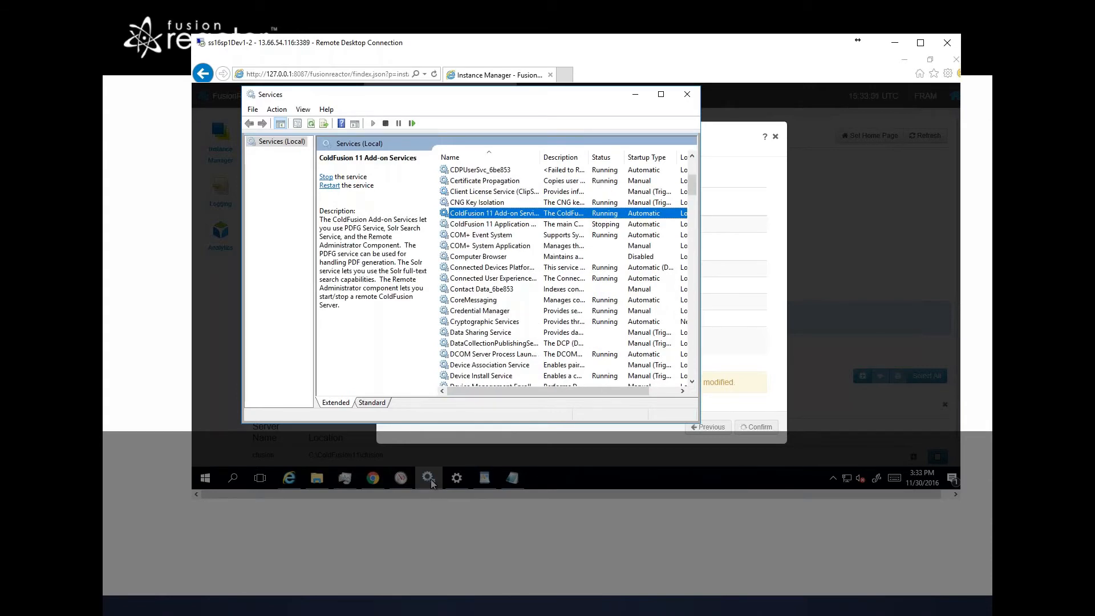
pyautogui.press('Down')
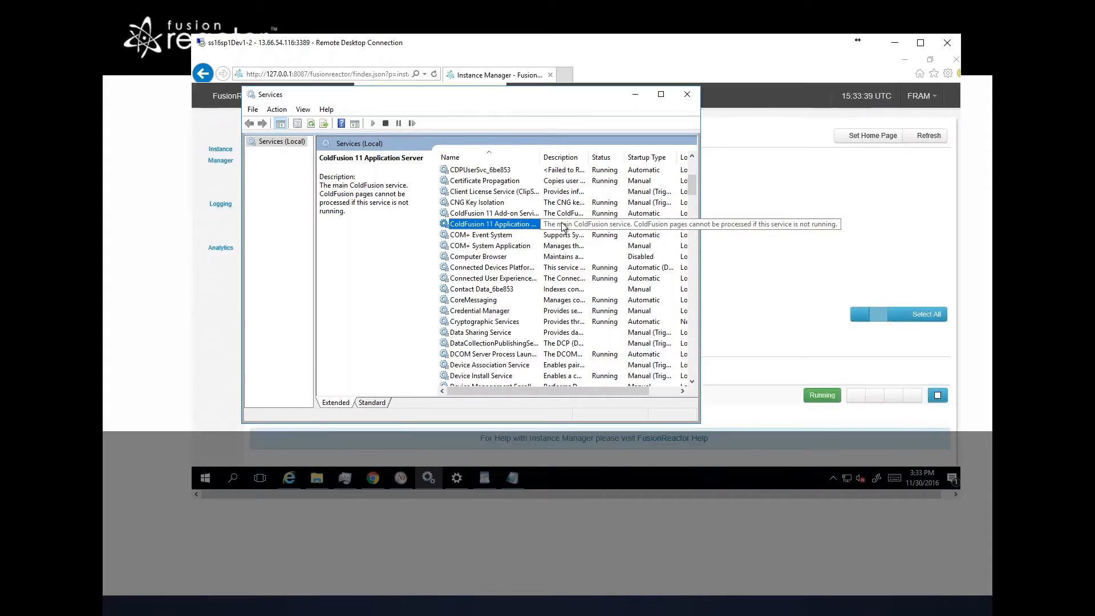
# Step: Log in to the new cfusion.cf11 FusionReactor instance as Administrator with the instance password
pyautogui.click(878, 224)
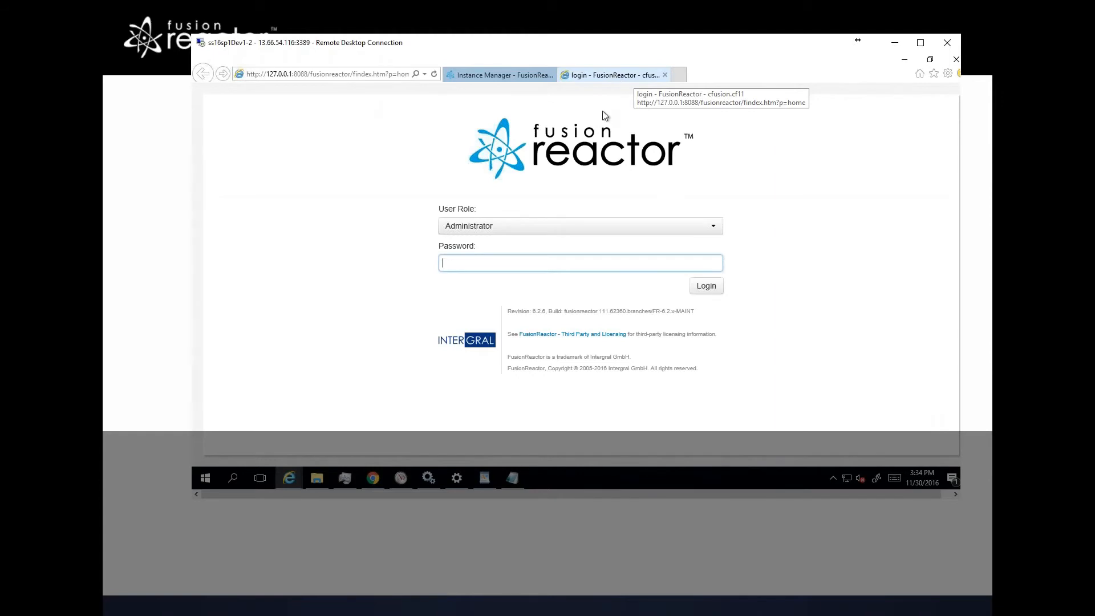
pyautogui.write('admin')
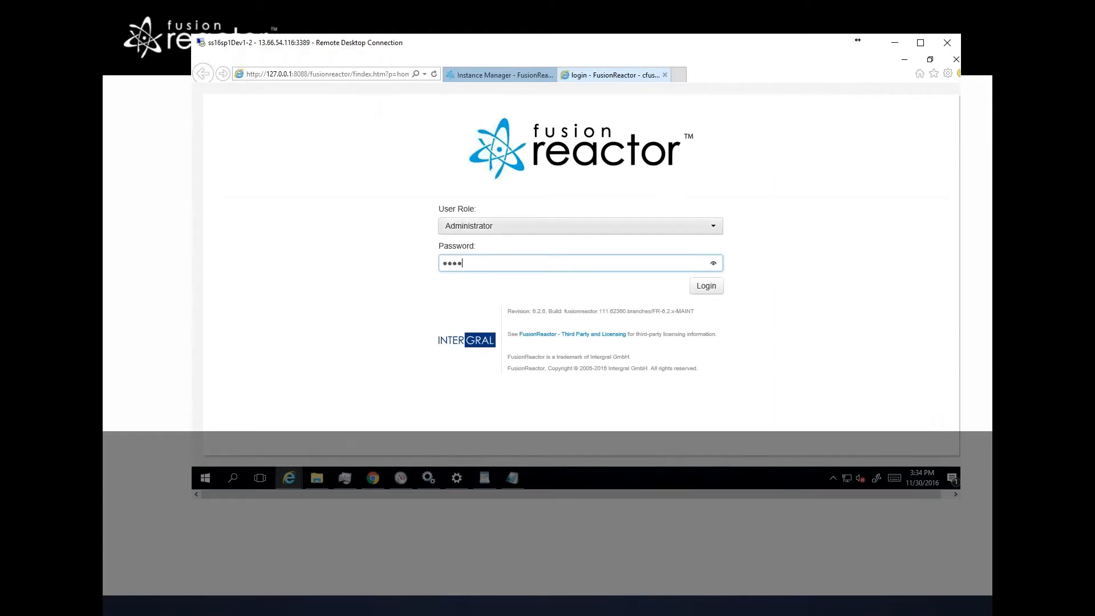
pyautogui.press('Return')
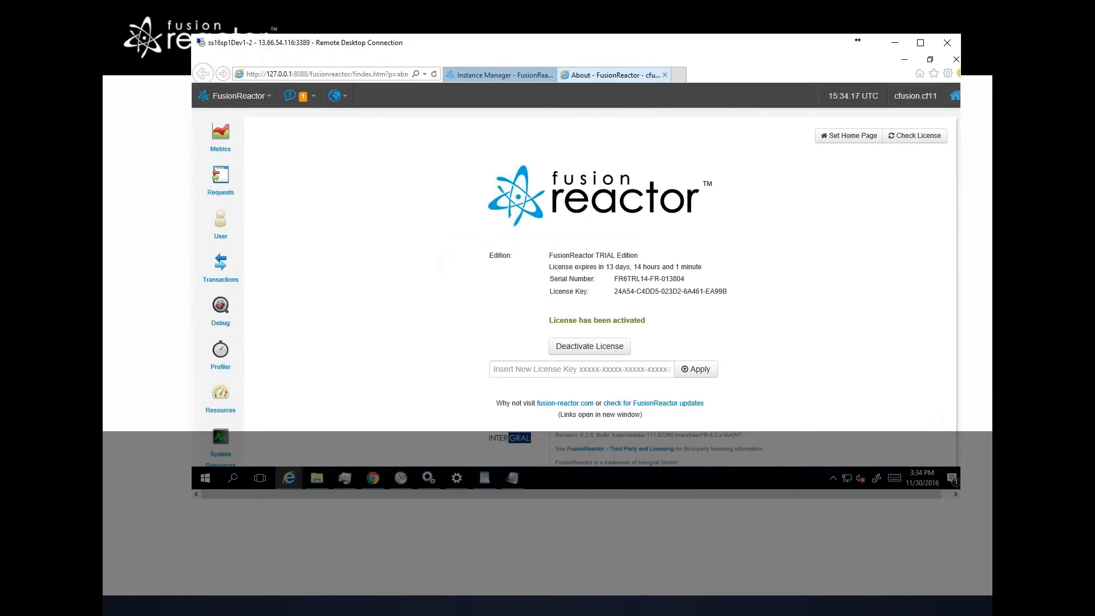
# Step: Review the cfusion instance's status in the Instance Manager and return to the instance's About page
pyautogui.click(496, 74)
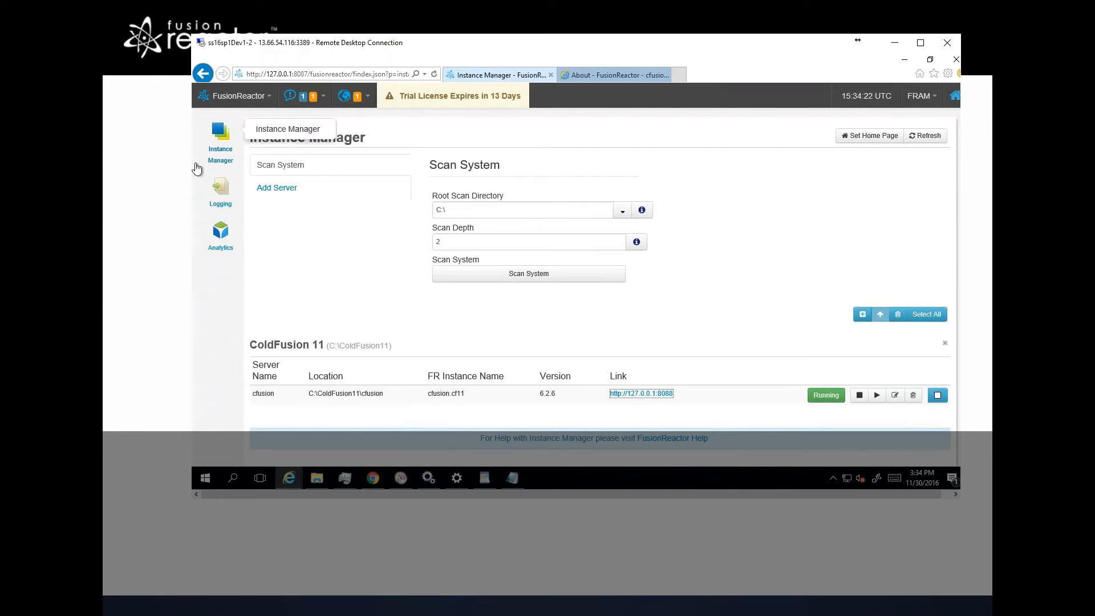
pyautogui.click(584, 77)
pyautogui.moveTo(221, 351)
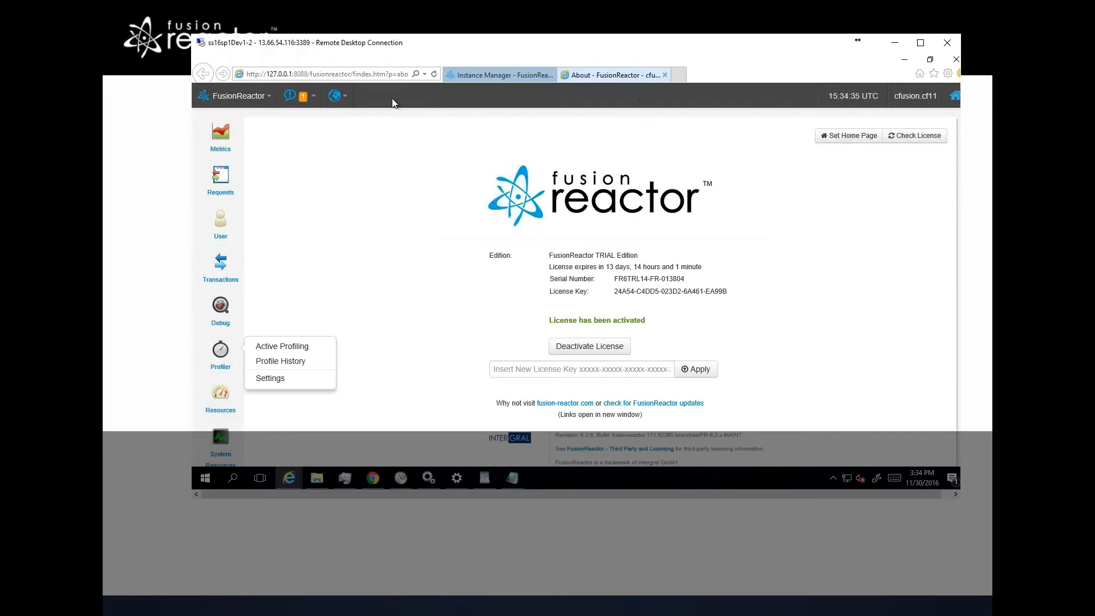
pyautogui.moveTo(229, 386)
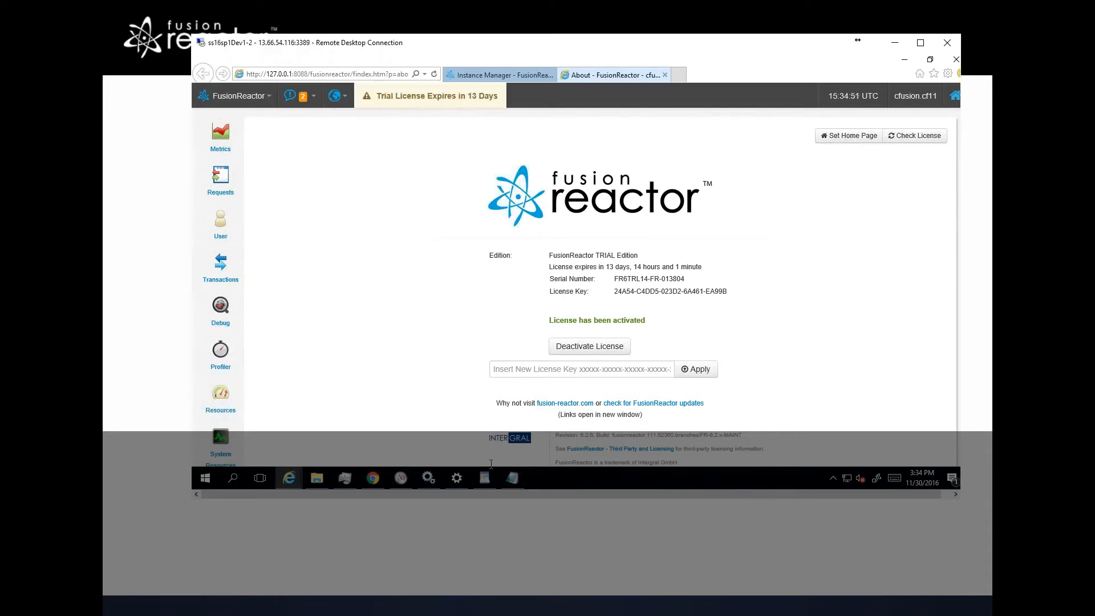
# Step: Open a command prompt in the wildfly-servlet-9.0.2.Final bin folder and enter standalone.bat
pyautogui.click(373, 479)
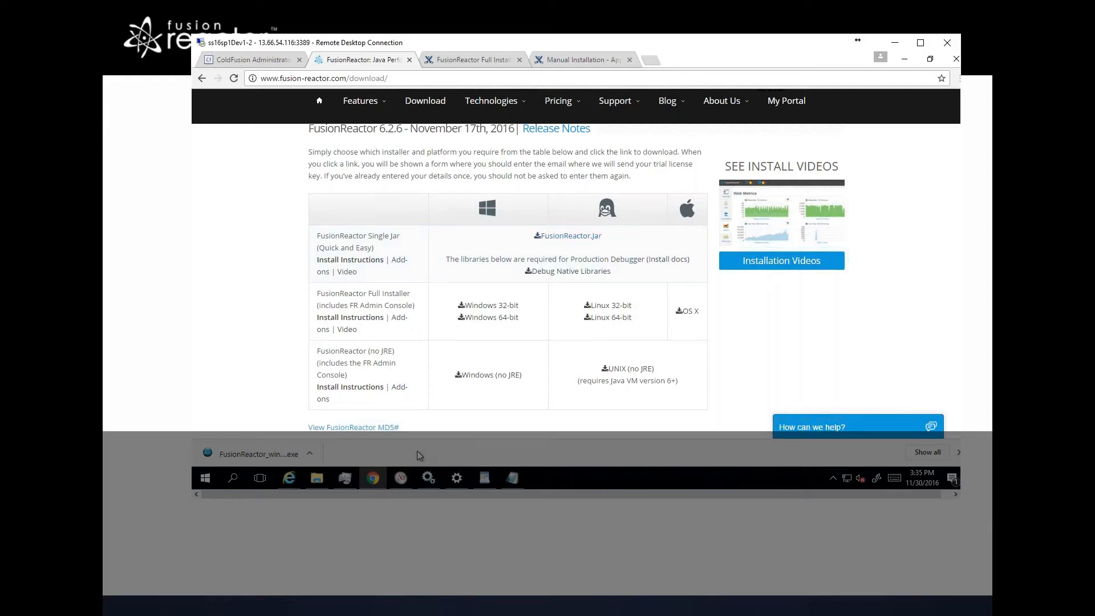
pyautogui.click(320, 482)
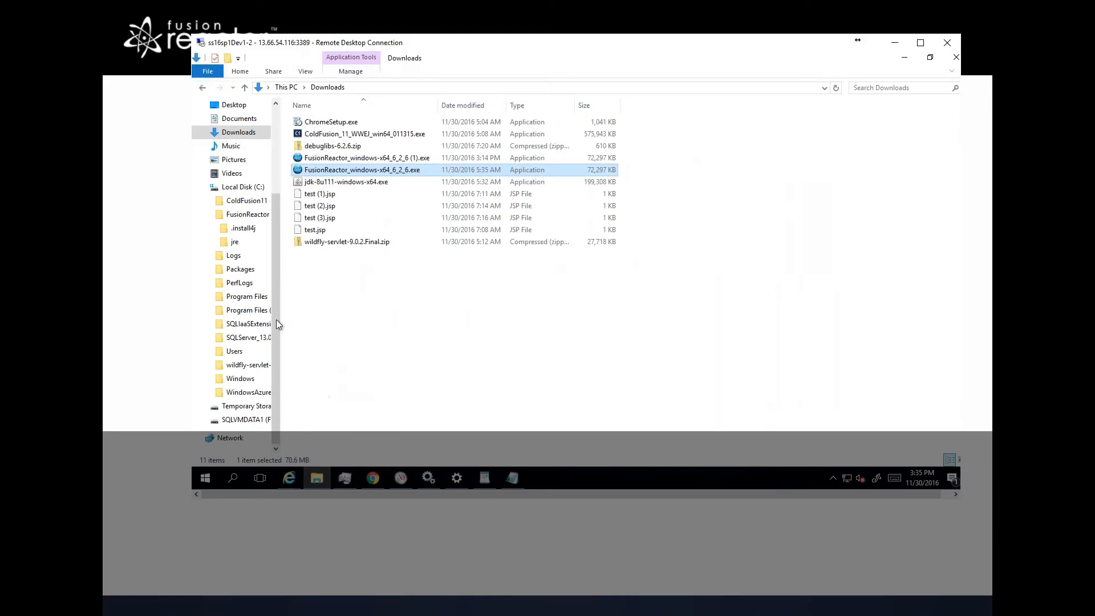
pyautogui.click(244, 368)
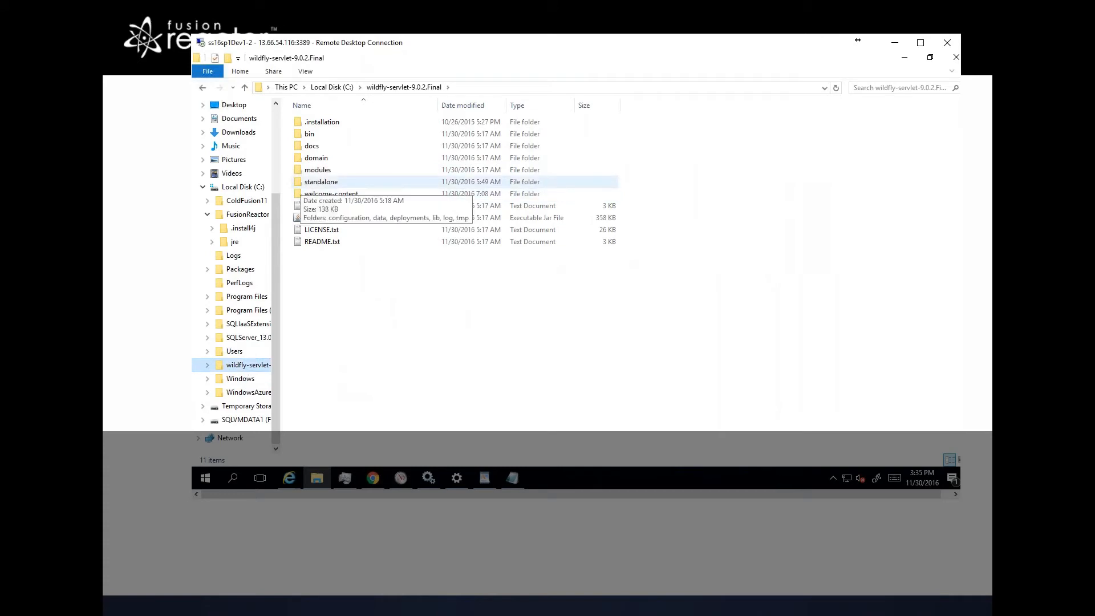
pyautogui.rightClick(301, 133)
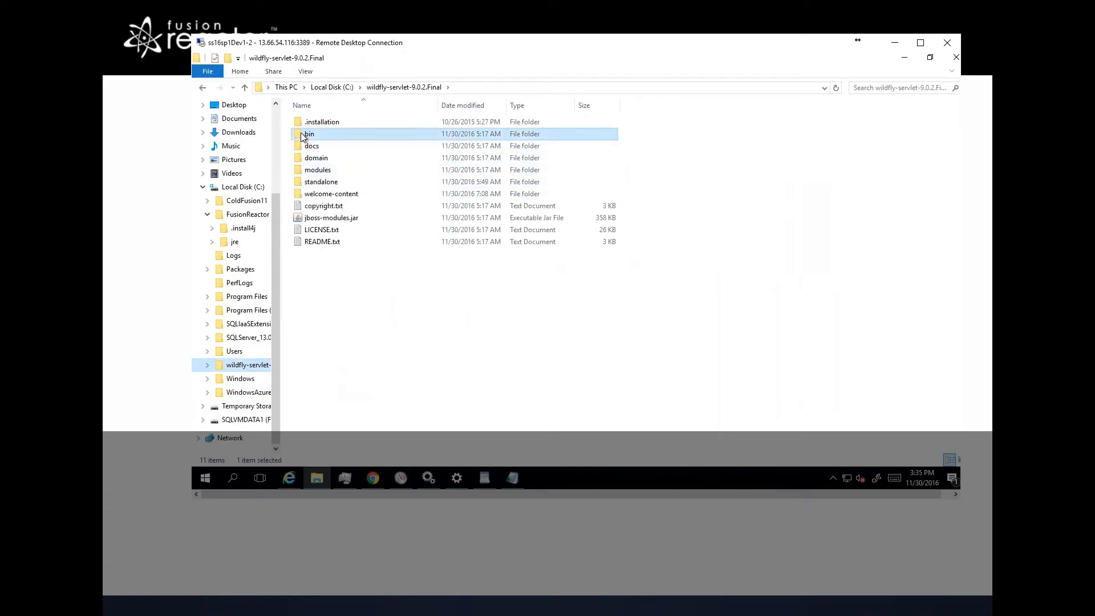
pyautogui.press('Down')
pyautogui.press('Down')
pyautogui.press('Down')
pyautogui.press('Down')
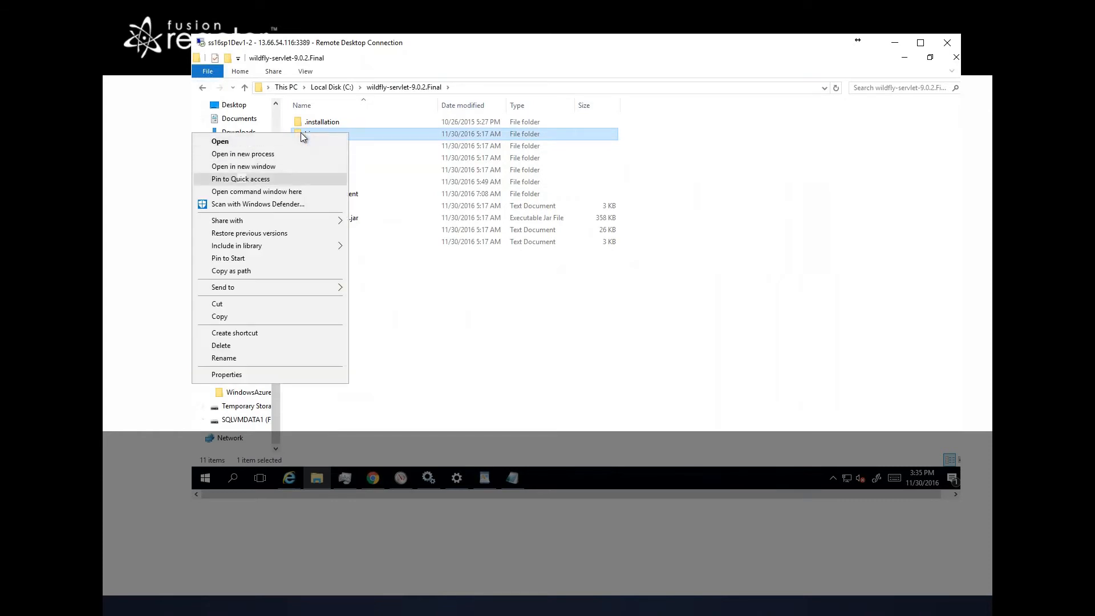
pyautogui.press('Return')
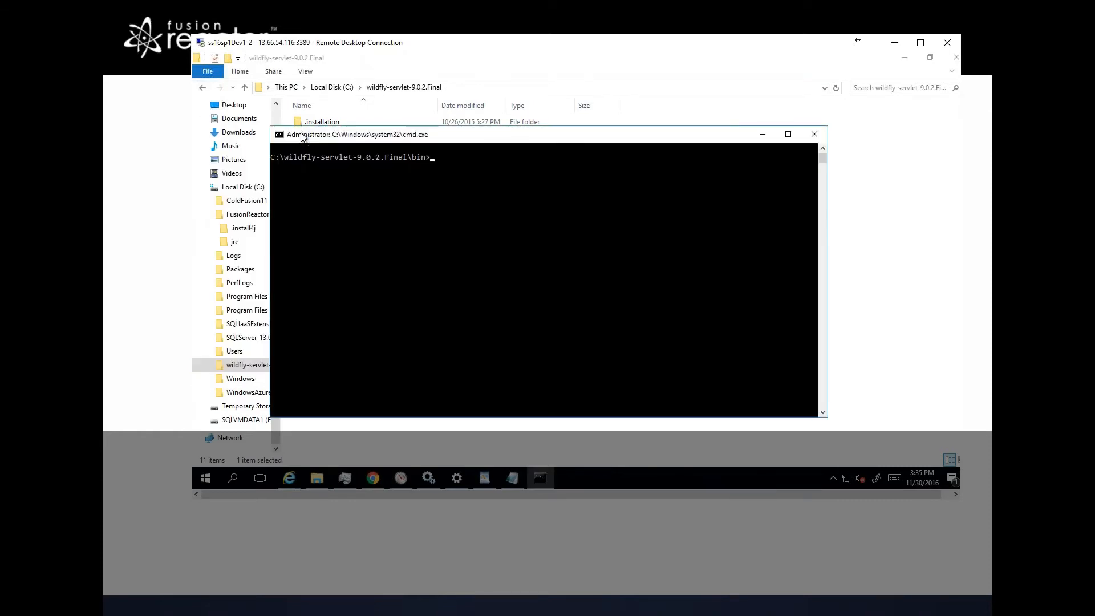
pyautogui.write('standalone.bat')
pyautogui.click(373, 478)
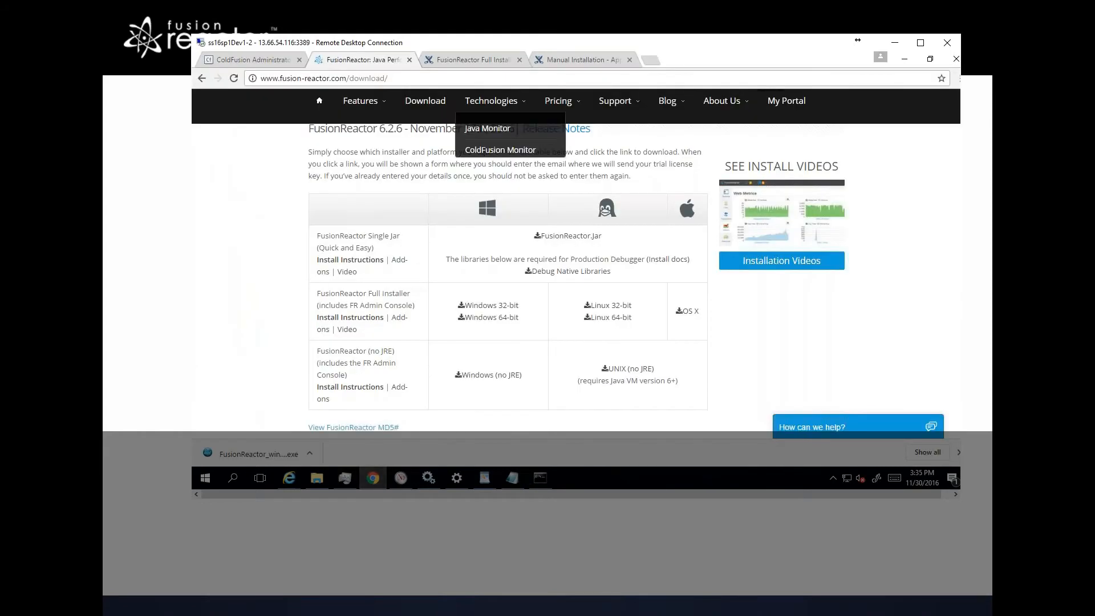
pyautogui.click(483, 60)
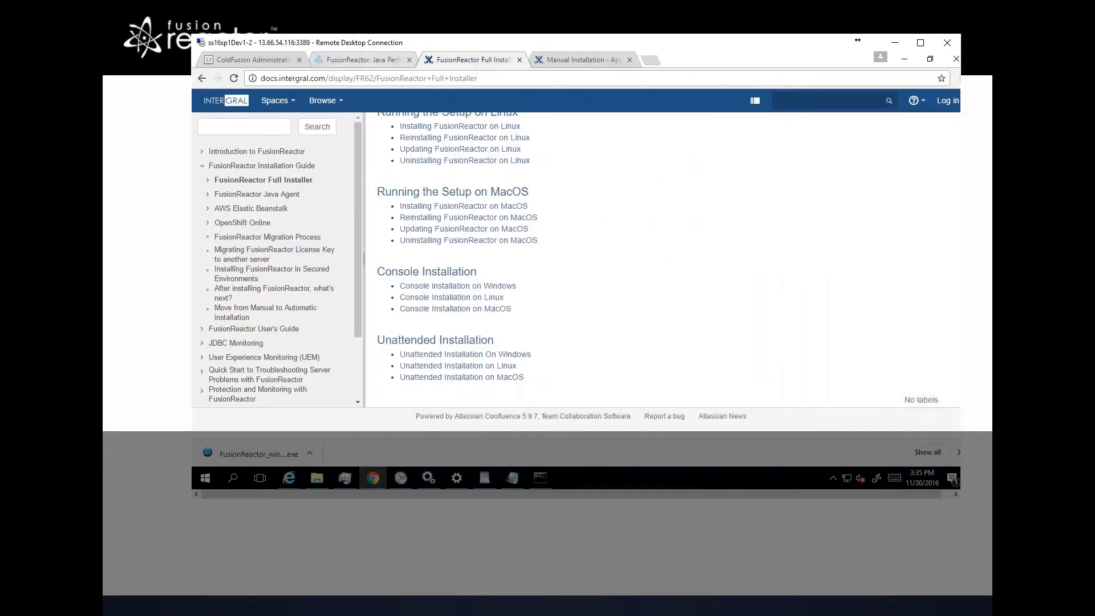
pyautogui.click(858, 40)
pyautogui.hotkey('alt', 'Tab')
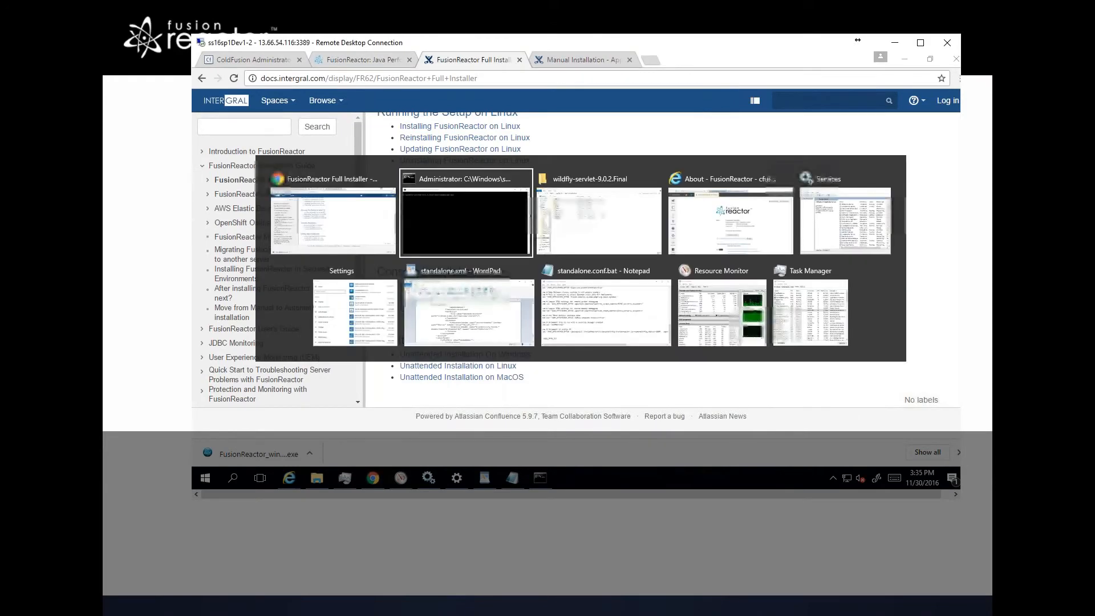
pyautogui.hotkey('alt', 'Tab')
pyautogui.hotkey('alt', 'Tab')
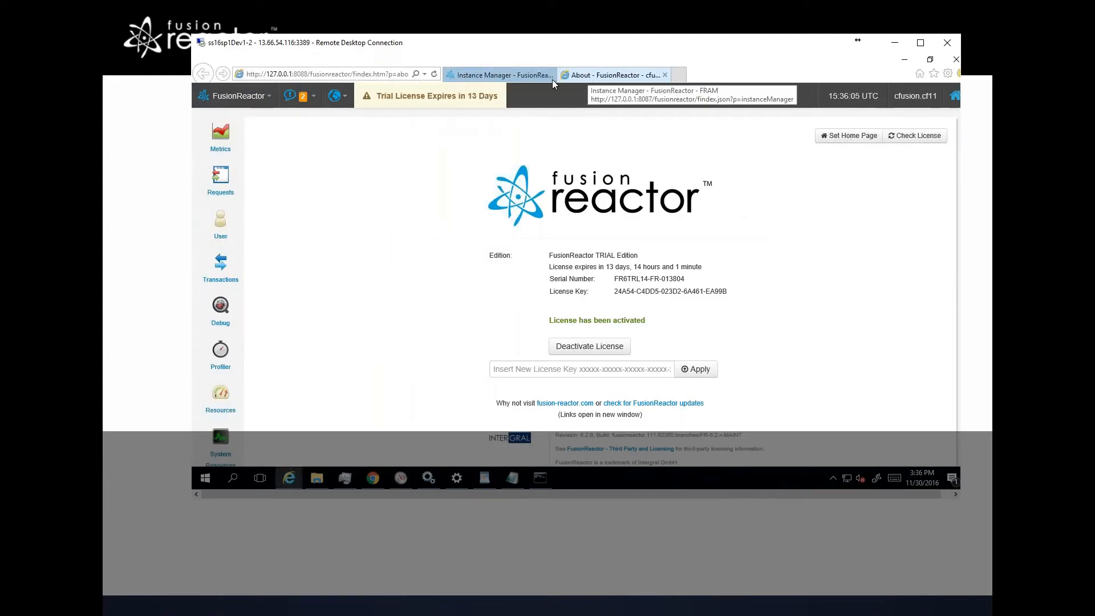
pyautogui.click(268, 98)
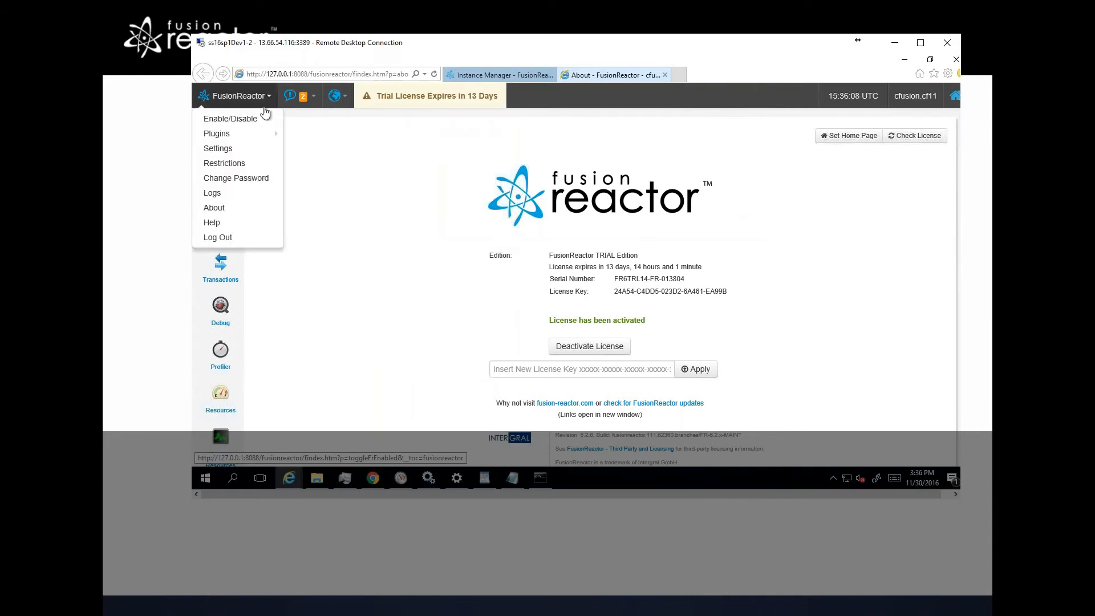
pyautogui.click(222, 227)
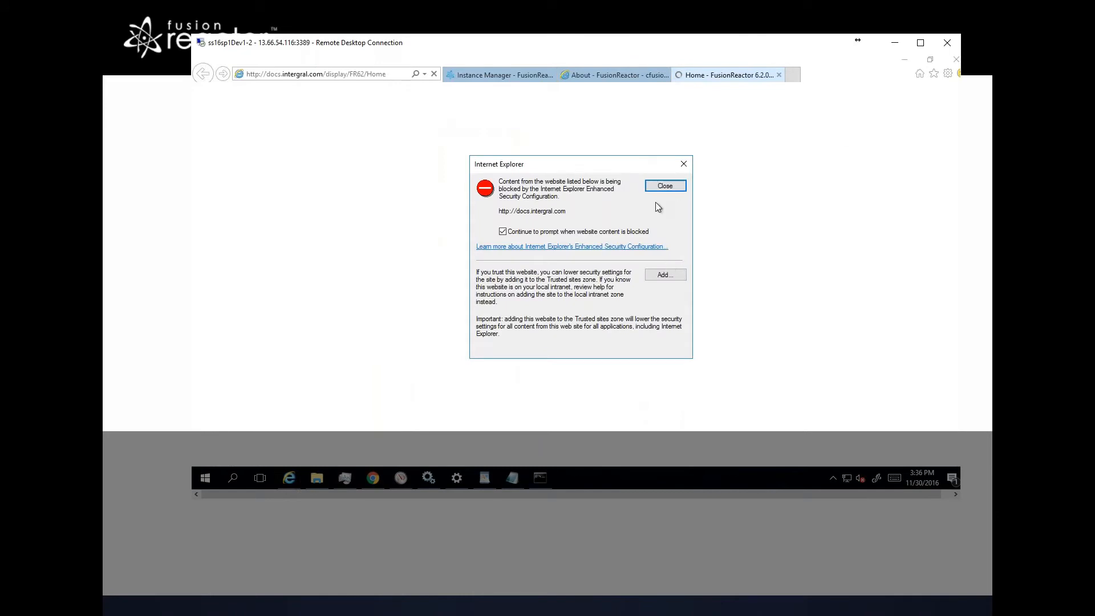
pyautogui.click(665, 275)
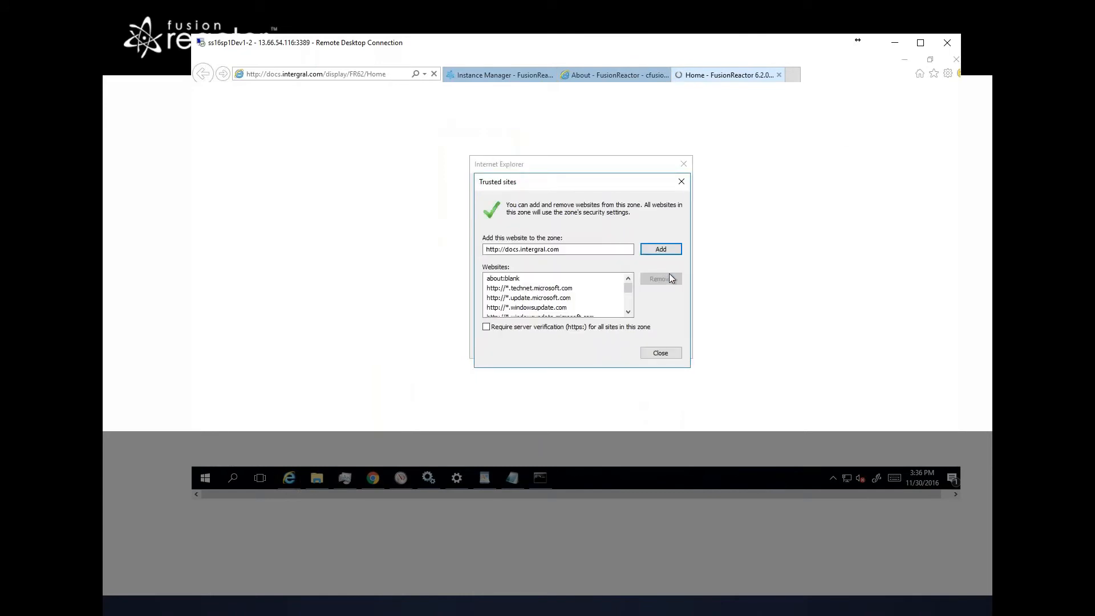
pyautogui.click(663, 250)
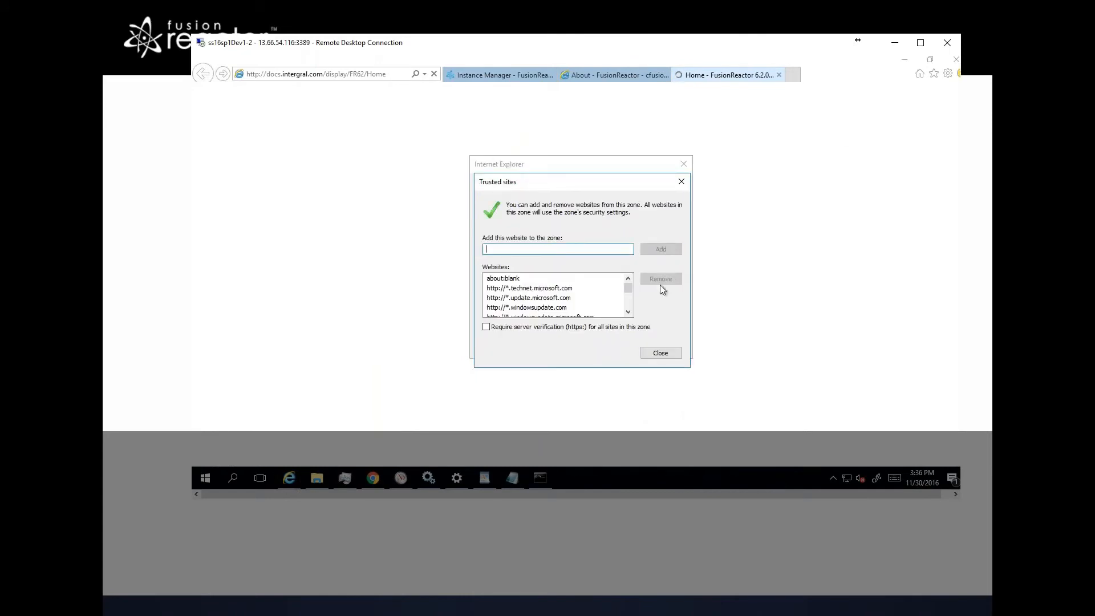
pyautogui.click(661, 354)
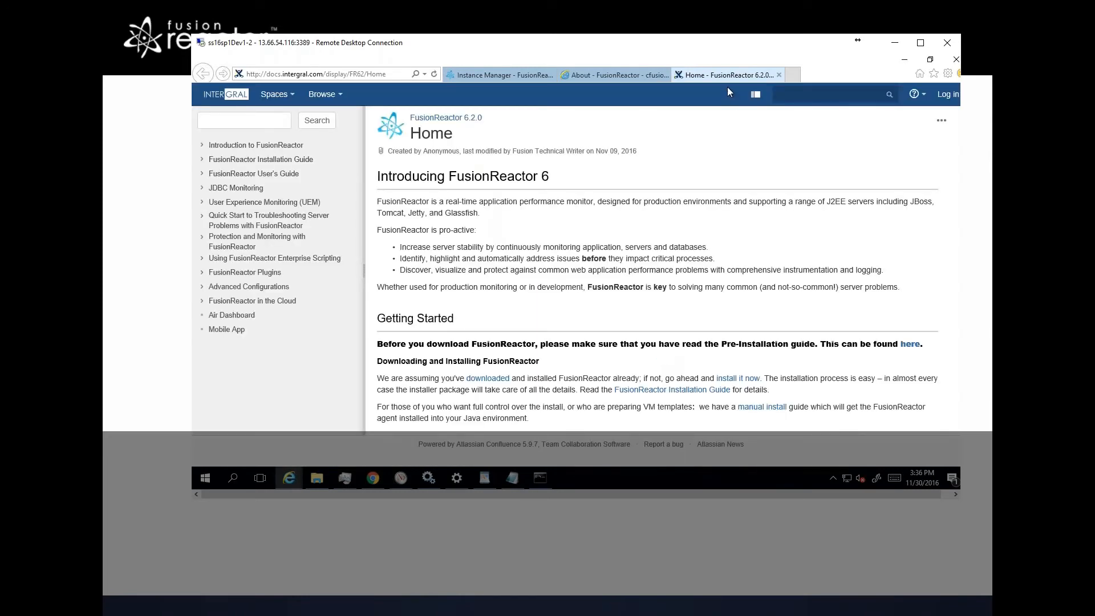
# Step: Read the FusionReactor Single Jar manual installation instructions in the documentation
pyautogui.click(202, 161)
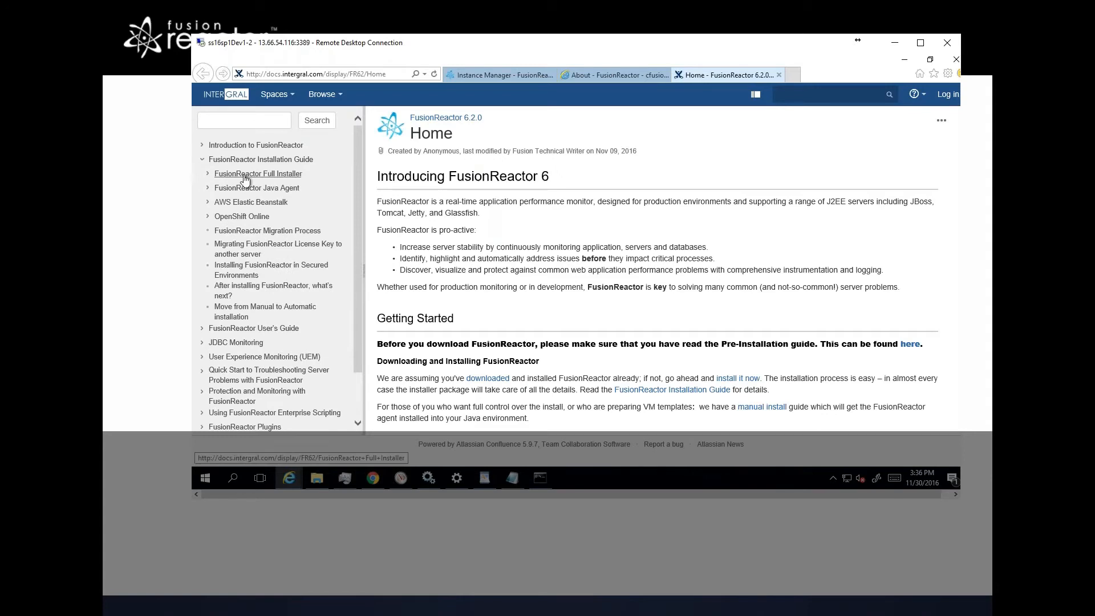
pyautogui.click(208, 175)
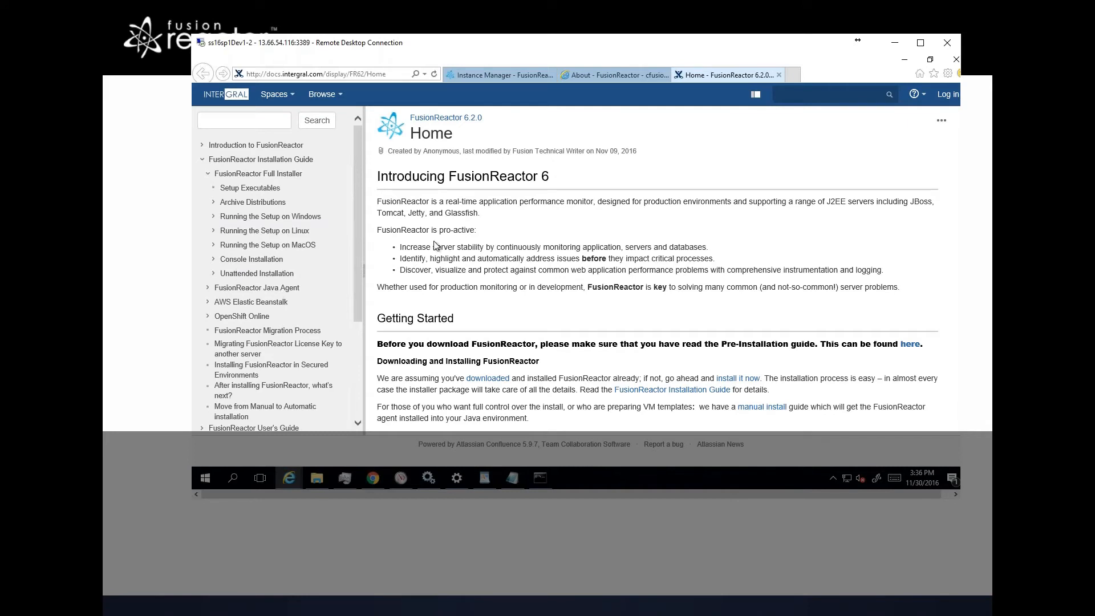
pyautogui.hotkey('alt', 'Tab')
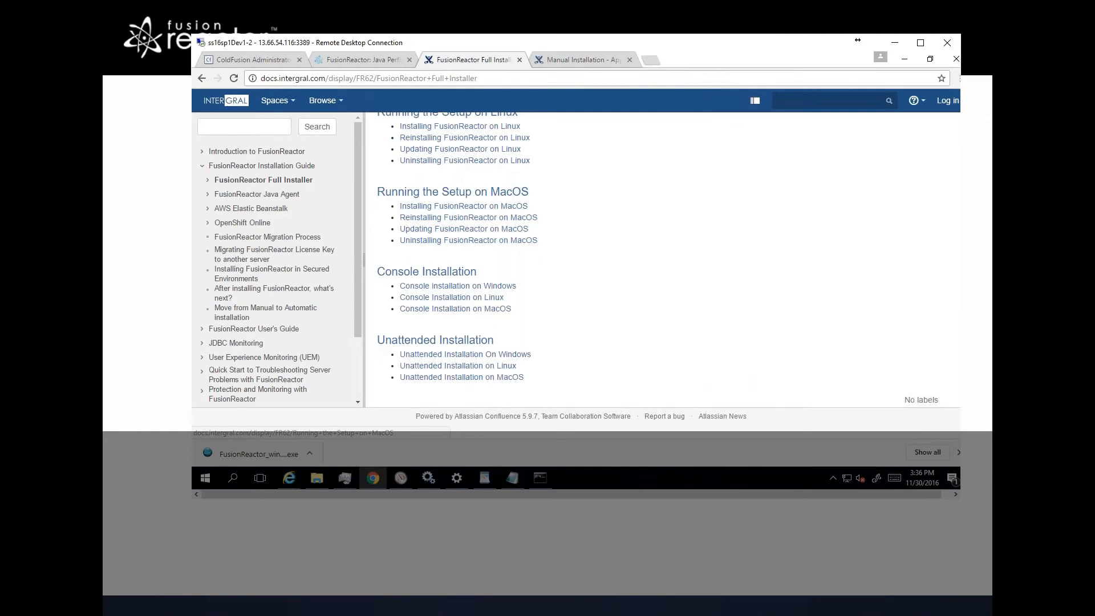
pyautogui.scroll(1, 580, 167)
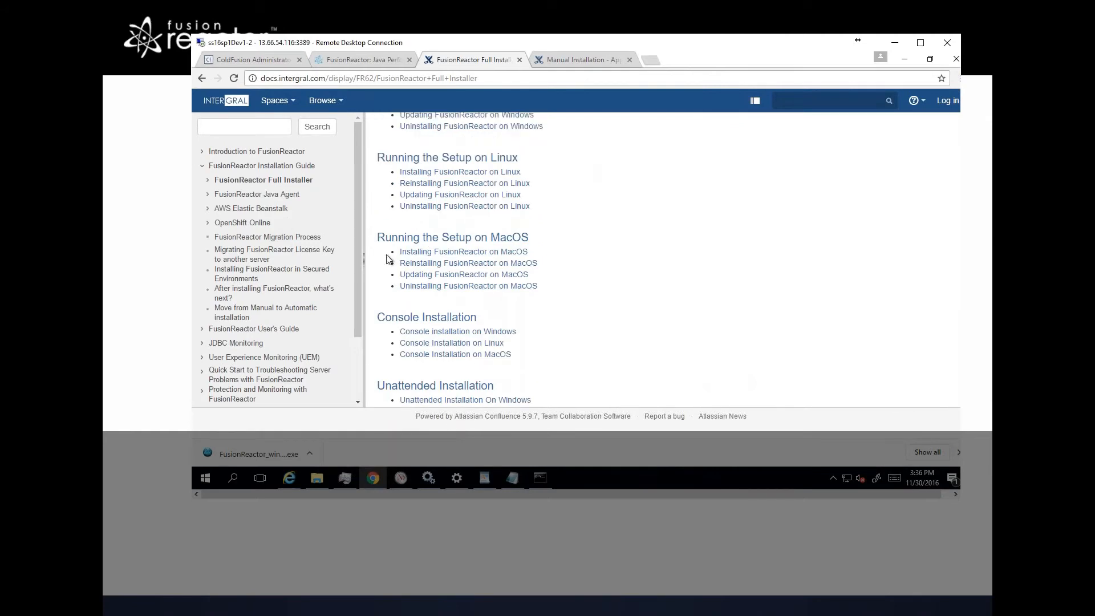
pyautogui.hotkey('alt', 'Left')
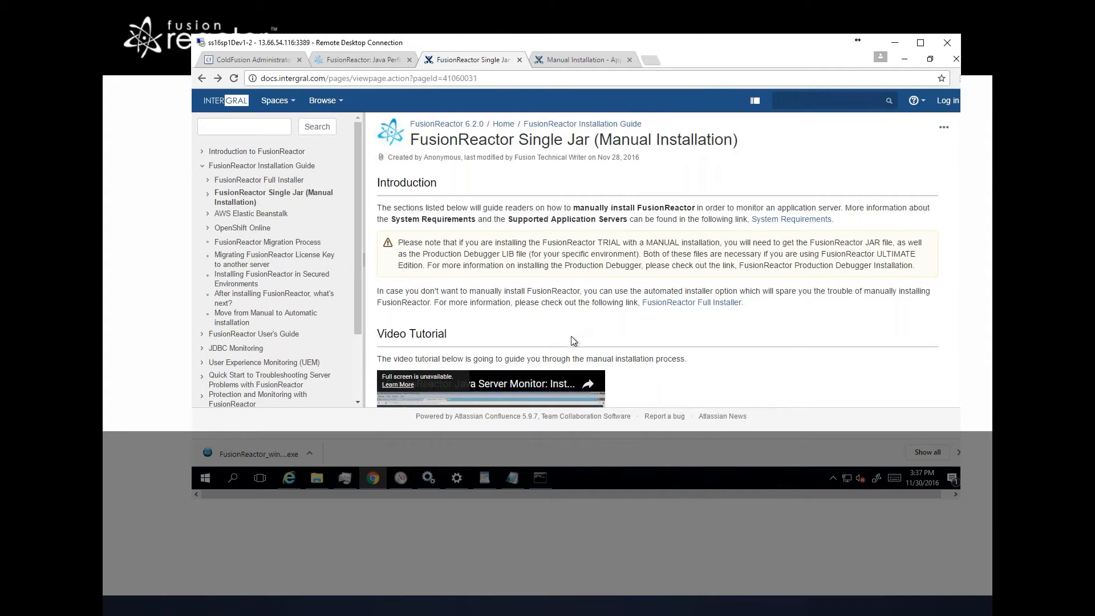
pyautogui.scroll(-1, 571, 337)
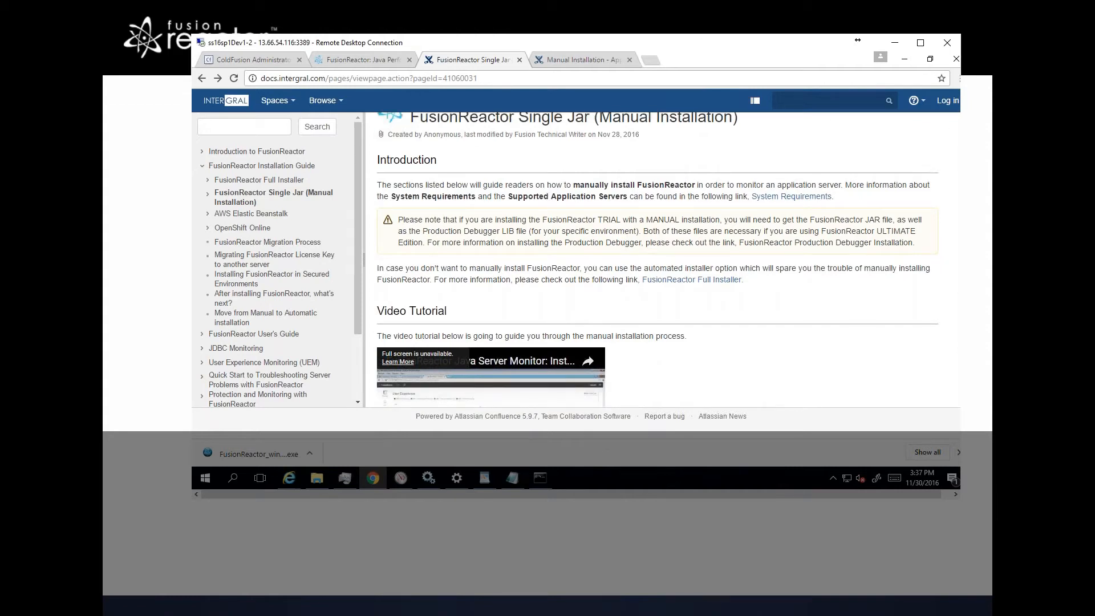
pyautogui.scroll(-1, 571, 336)
pyautogui.scroll(-1, 571, 337)
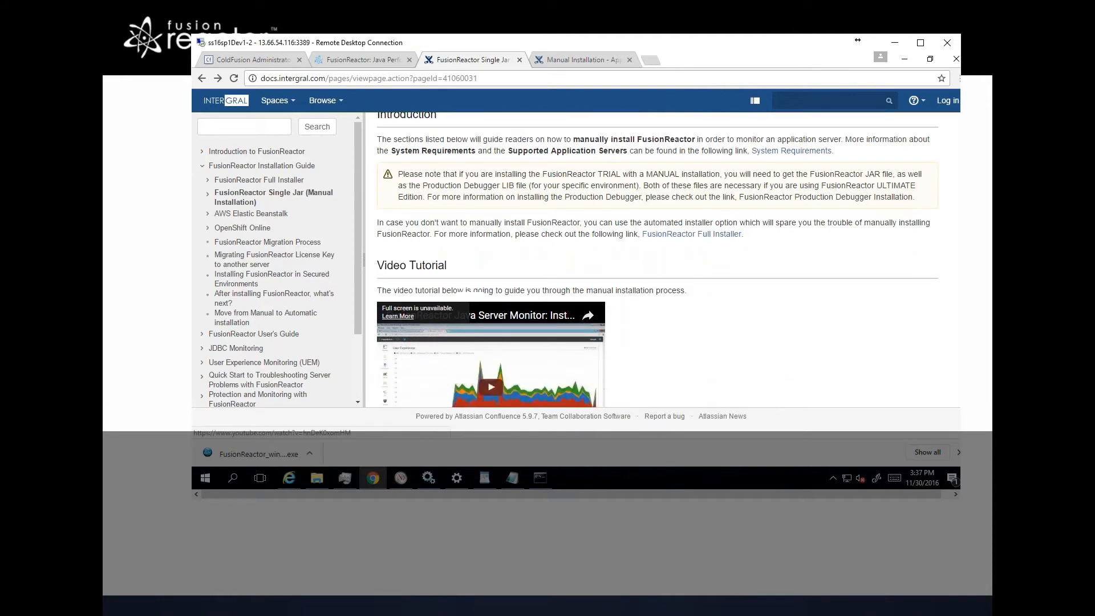
pyautogui.scroll(-1, 571, 336)
pyautogui.scroll(-10, 571, 336)
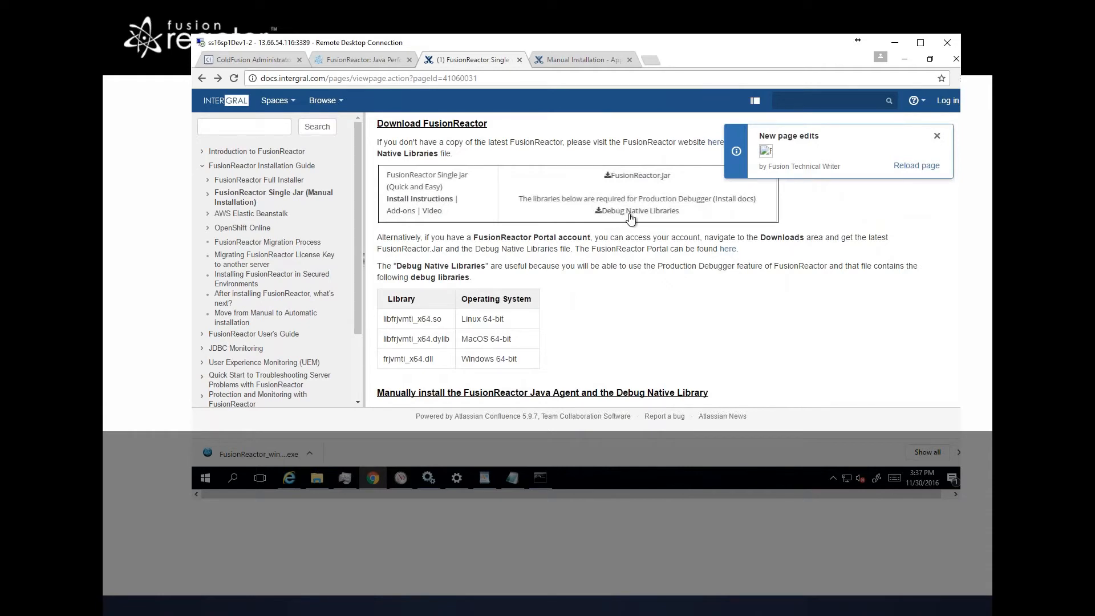
pyautogui.scroll(-1, 630, 217)
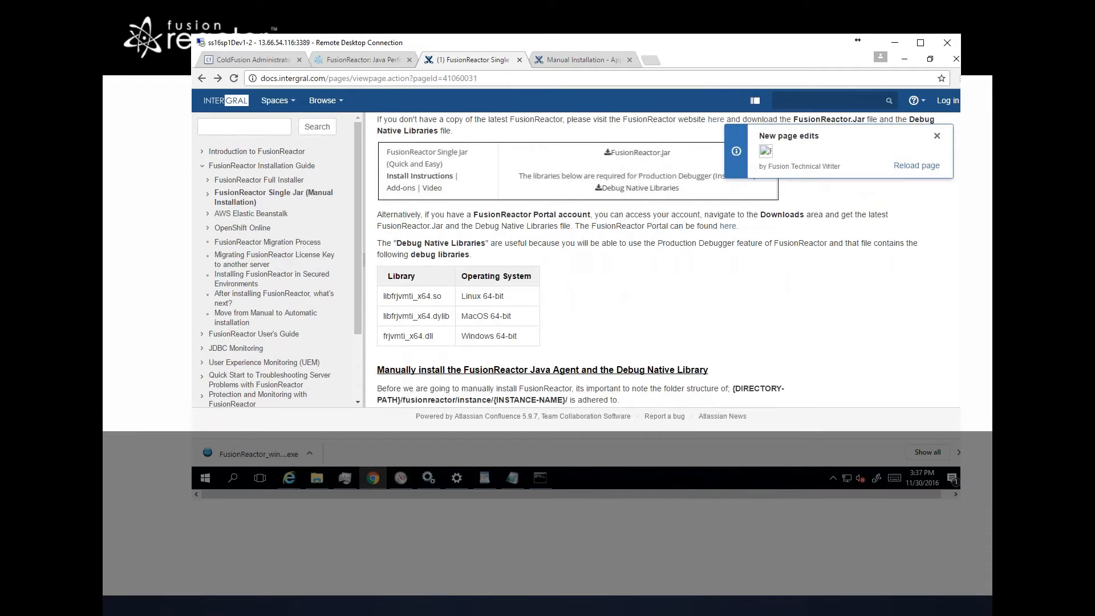
pyautogui.scroll(-1, 513, 332)
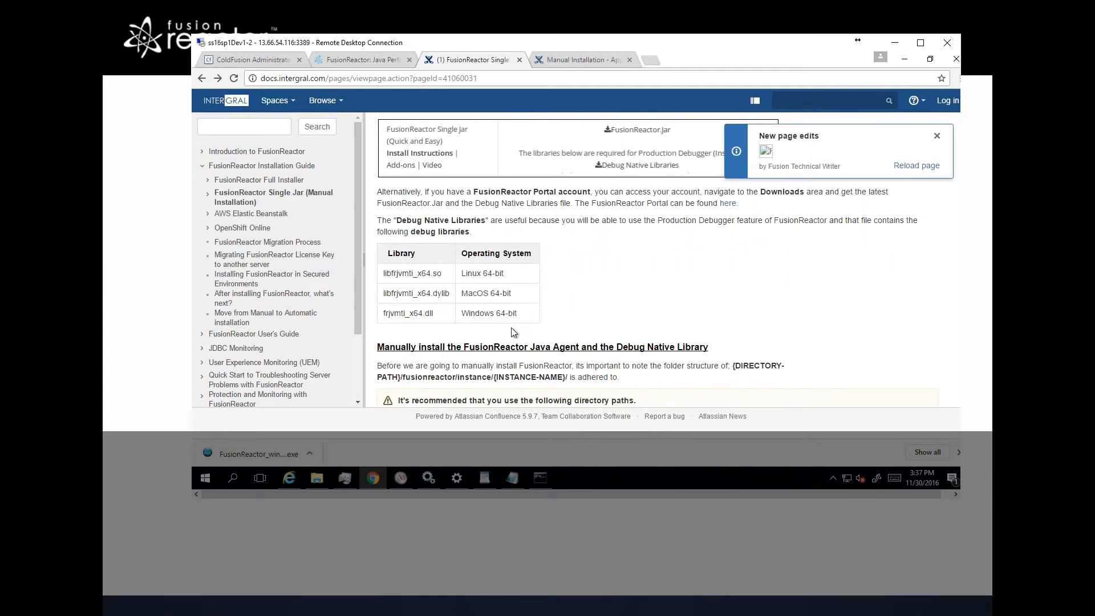
pyautogui.scroll(-2, 513, 332)
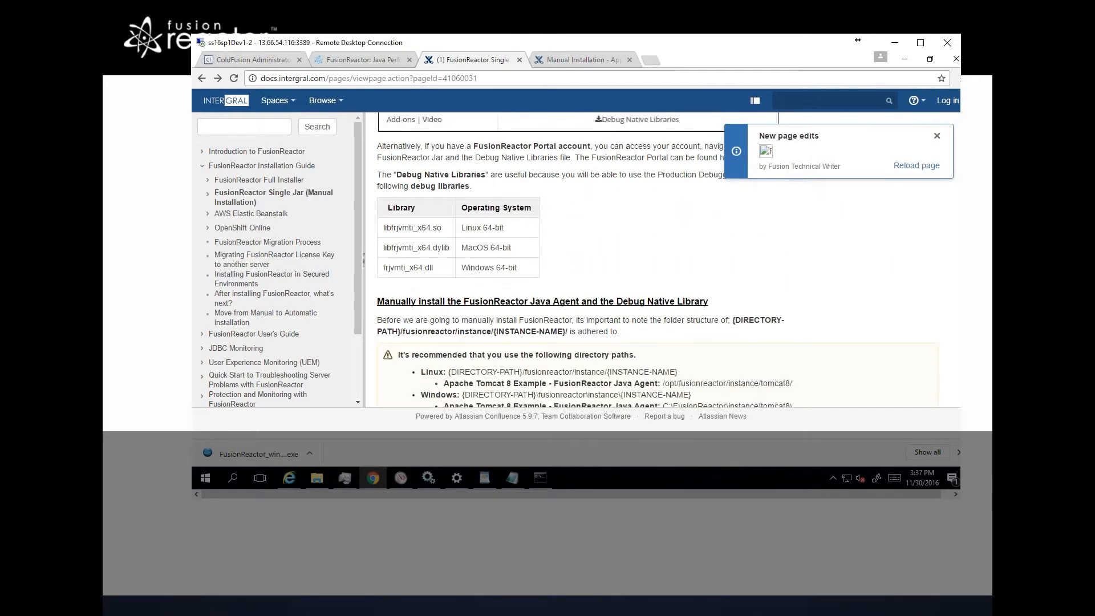
pyautogui.scroll(-3, 513, 331)
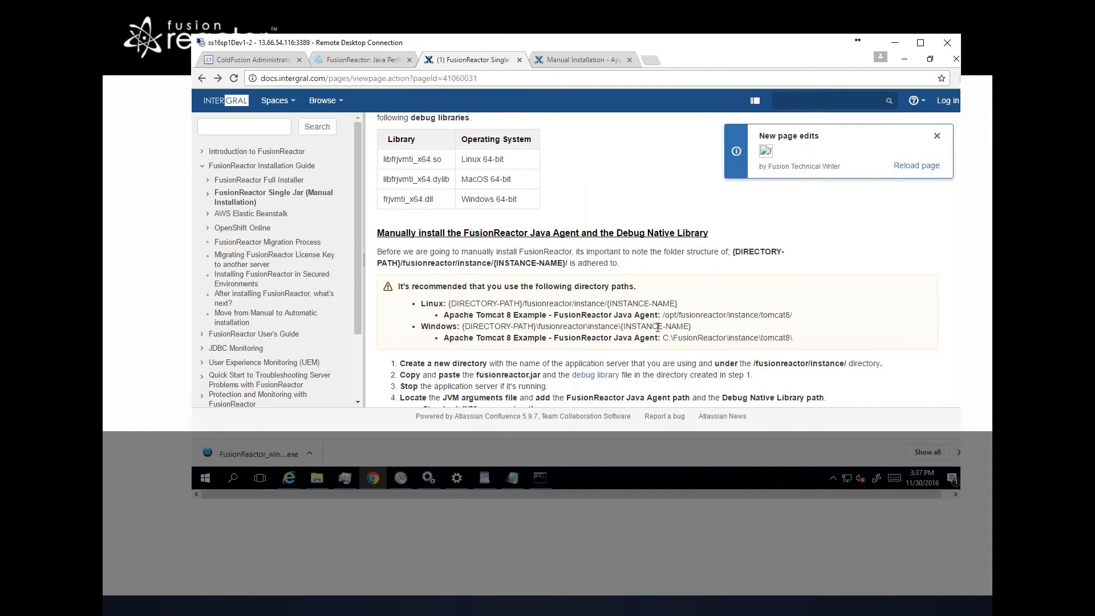
# Step: Create a new folder named wildfly inside C:\FusionReactor\instance and open it
pyautogui.hotkey('alt', 'Tab')
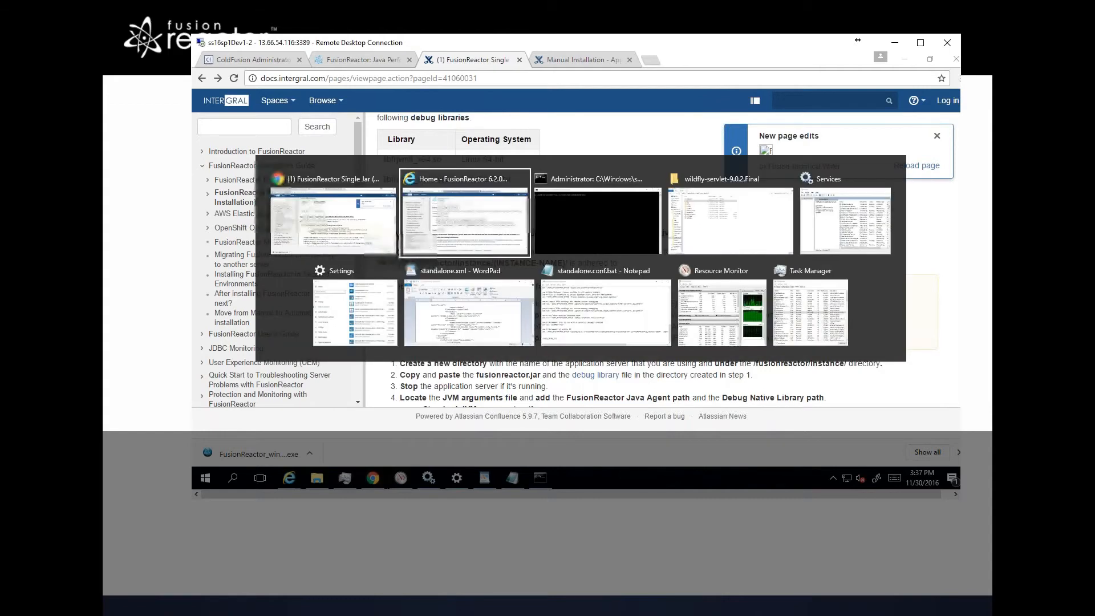
pyautogui.hotkey('alt', 'Tab')
pyautogui.hotkey('alt', 'Tab')
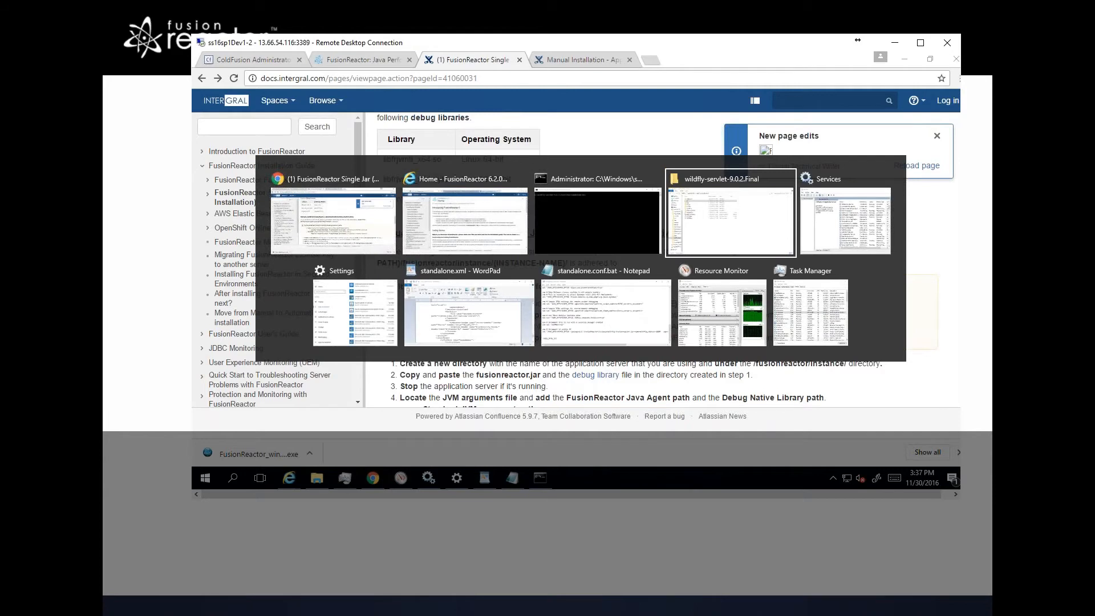
pyautogui.click(267, 219)
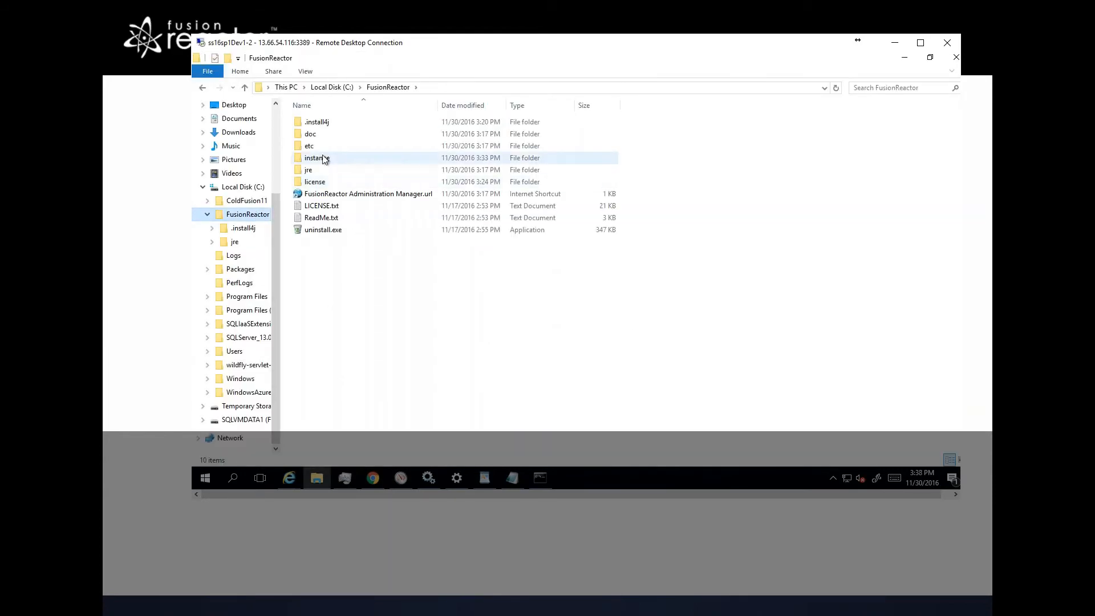
pyautogui.click(321, 163)
pyautogui.doubleClick(321, 163)
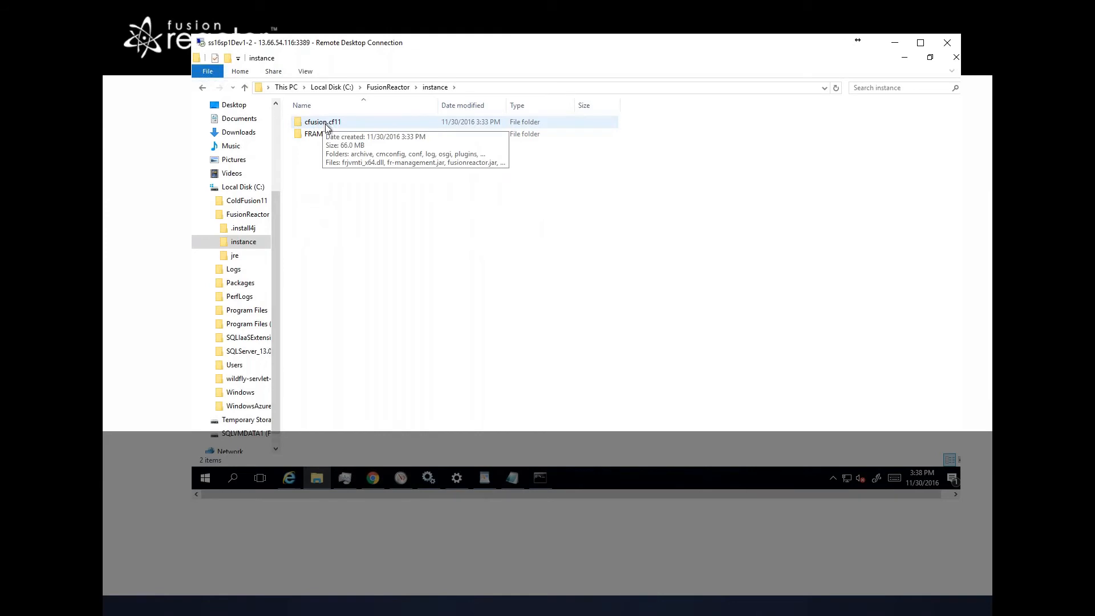
pyautogui.rightClick(340, 187)
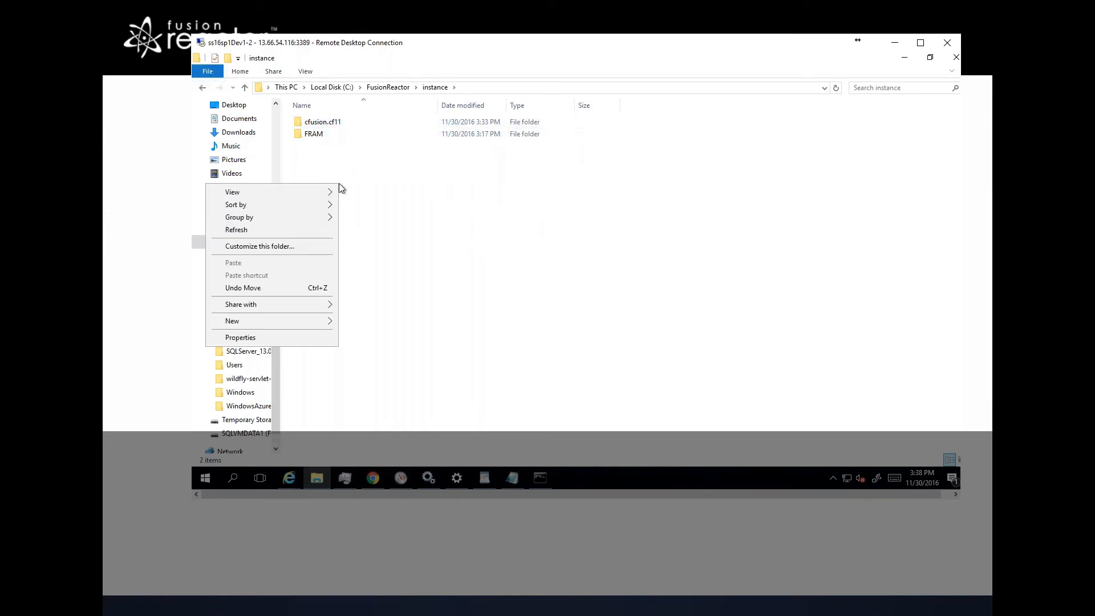
pyautogui.press('Up')
pyautogui.press('Up')
pyautogui.press('Right')
pyautogui.press('Escape')
pyautogui.press('Escape')
pyautogui.hotkey('ctrl', 'shift', 'n')
pyautogui.write('wildfly')
pyautogui.press('Return')
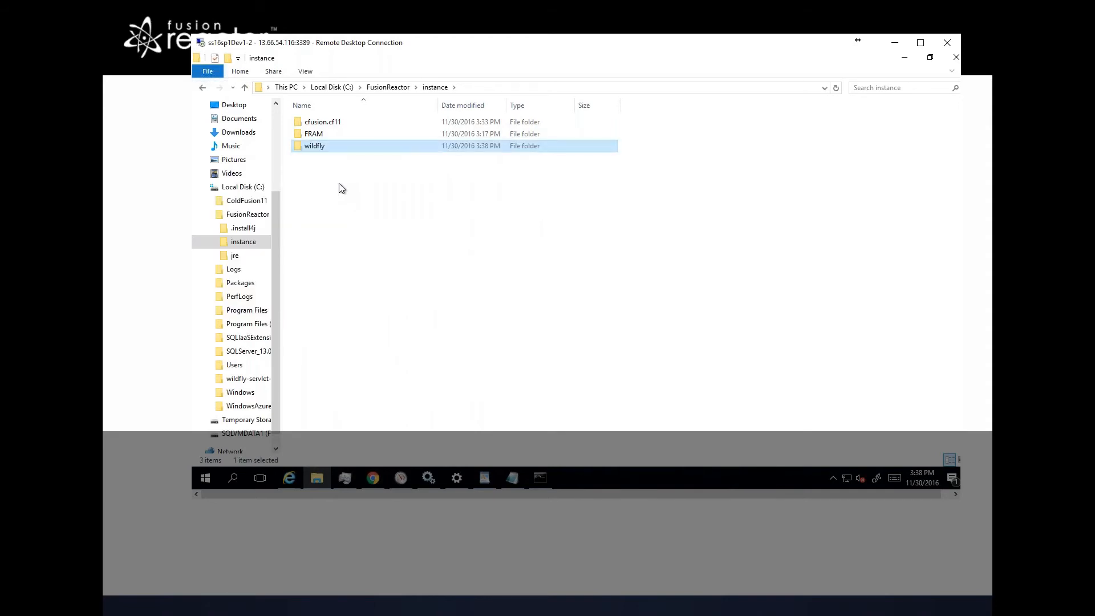
pyautogui.press('Return')
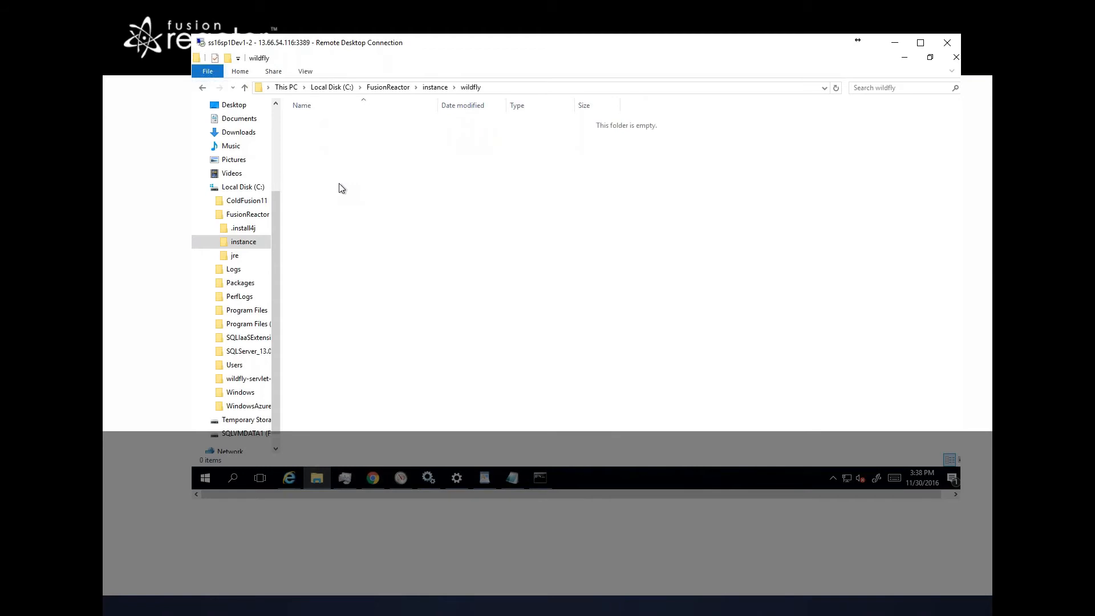
pyautogui.hotkey('alt', 'Tab')
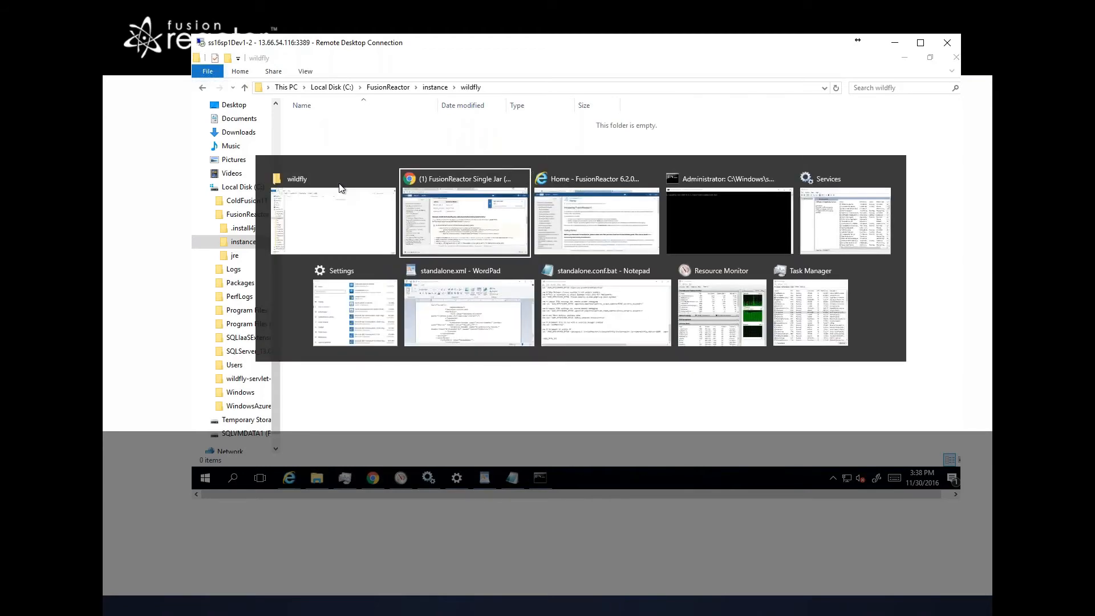
pyautogui.hotkey('ctrl', 'shift', 'Tab')
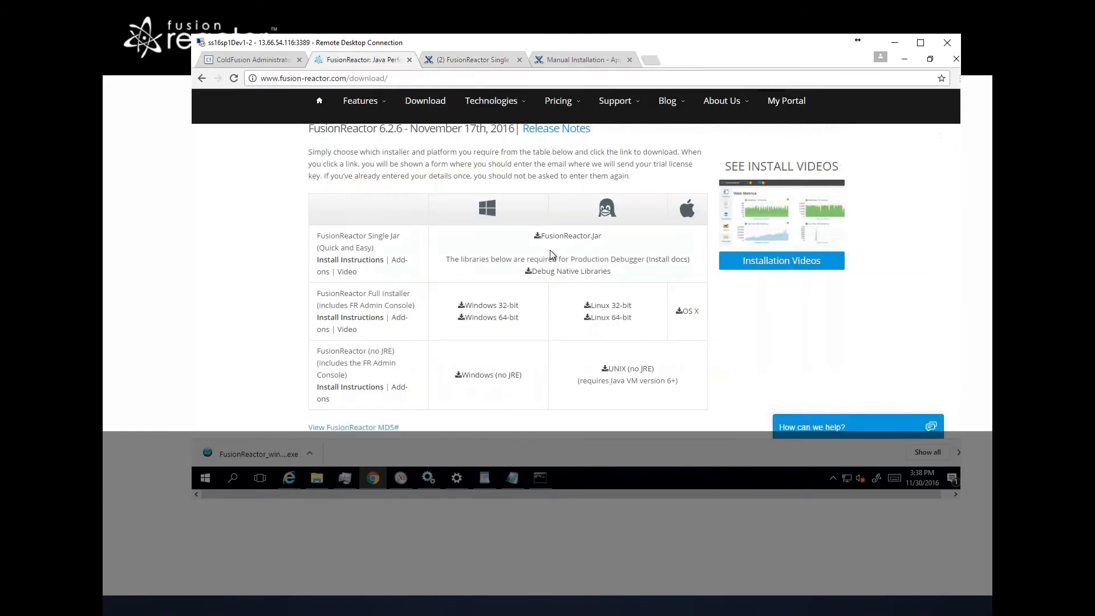
pyautogui.rightClick(571, 232)
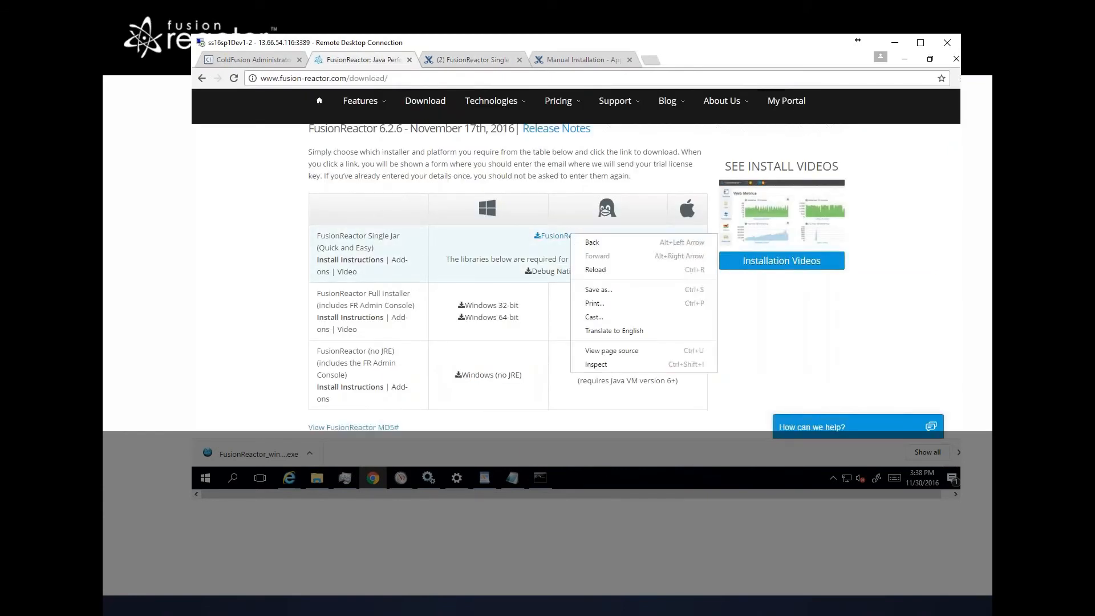
pyautogui.click(598, 290)
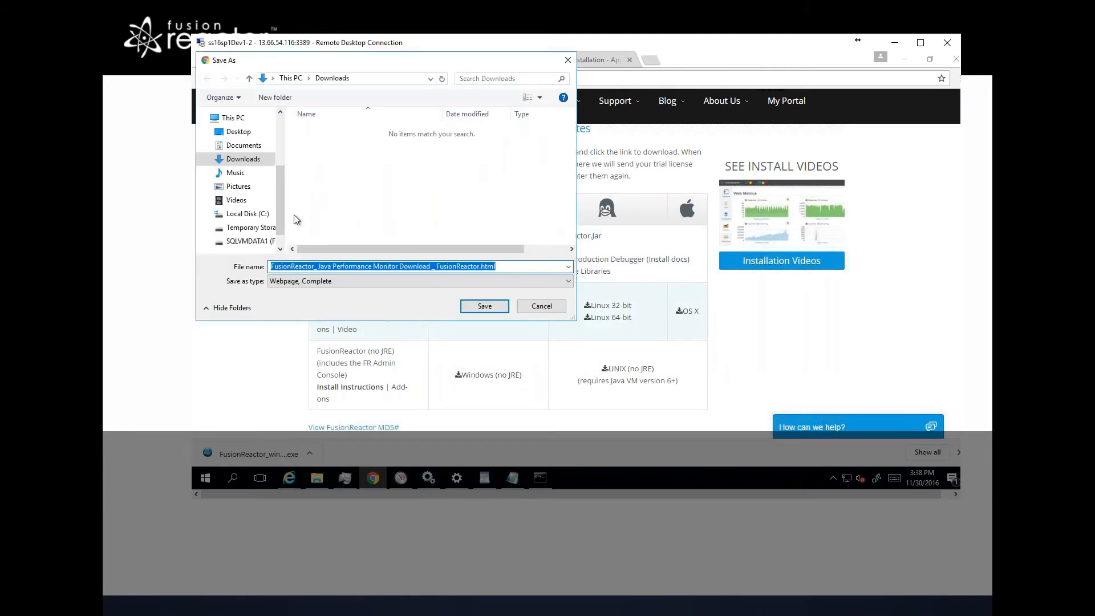
pyautogui.click(259, 214)
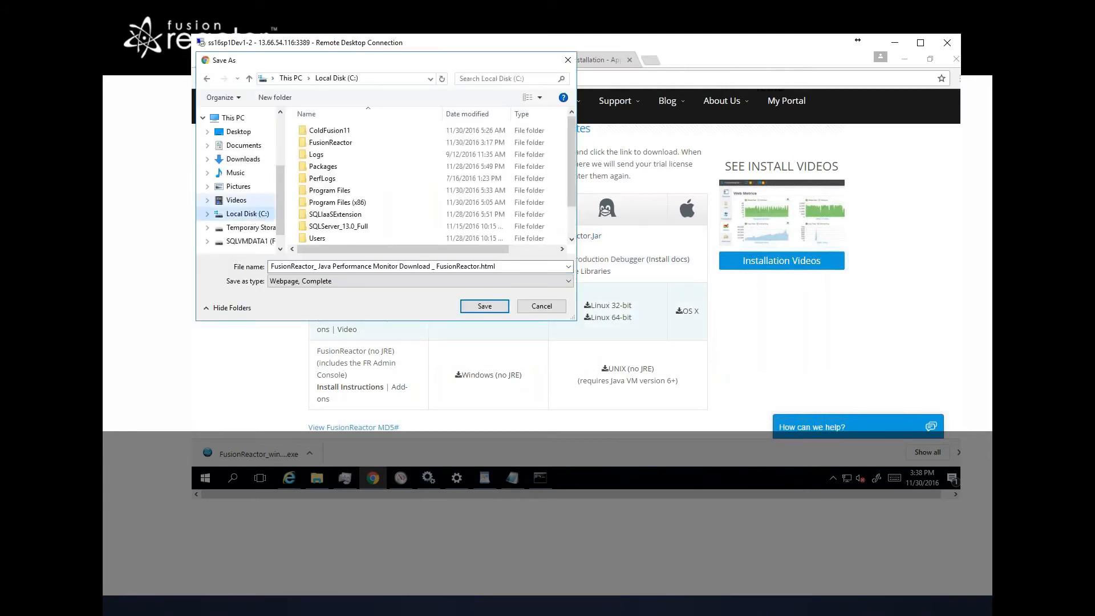
pyautogui.doubleClick(322, 142)
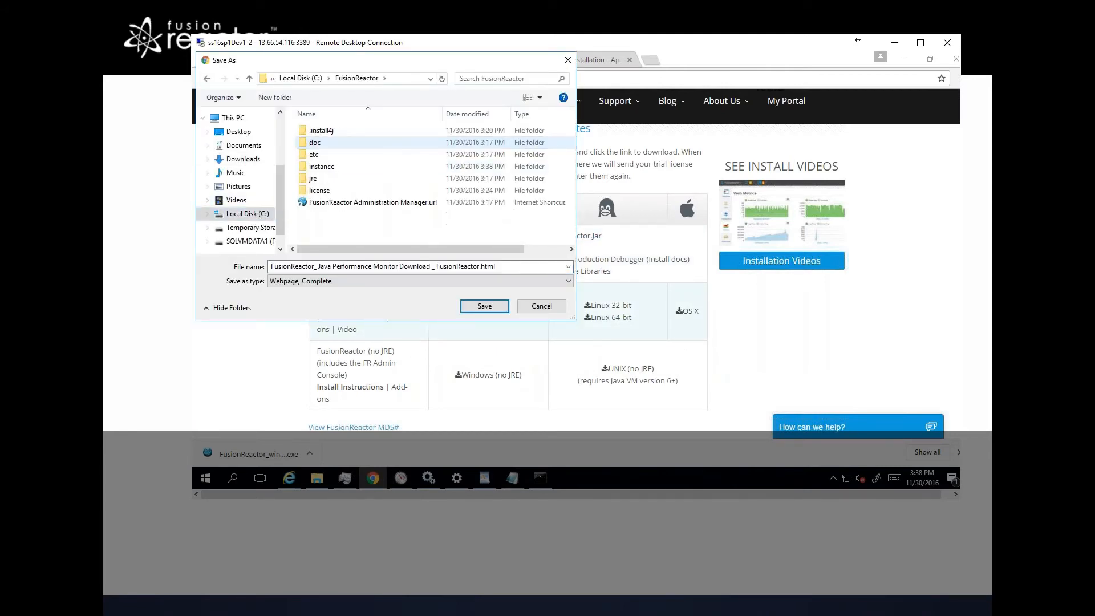
pyautogui.doubleClick(319, 166)
pyautogui.click(317, 149)
pyautogui.doubleClick(319, 154)
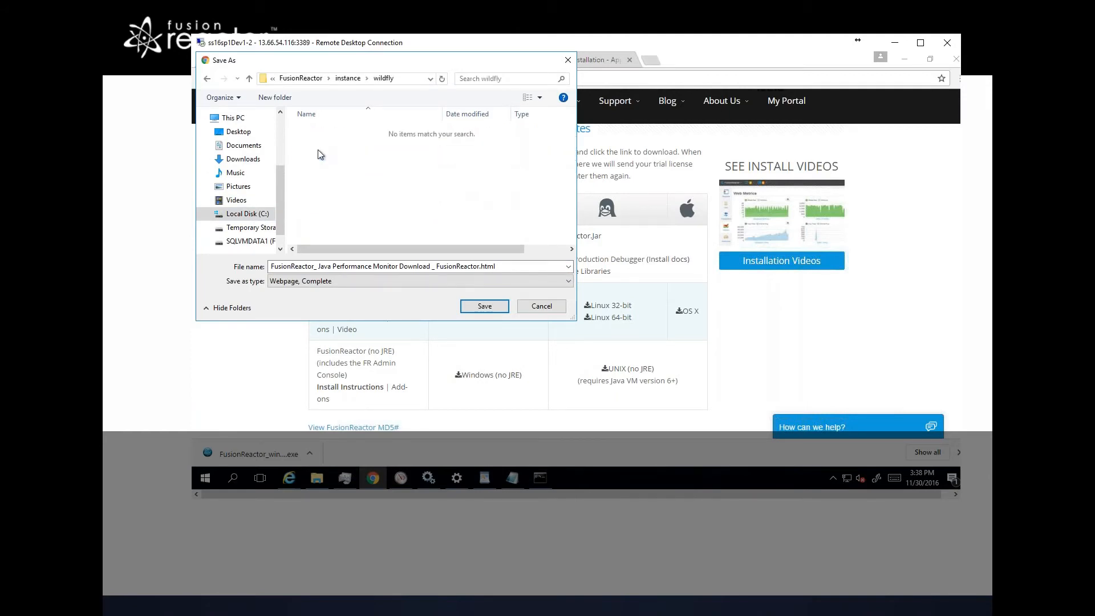
pyautogui.press('Escape')
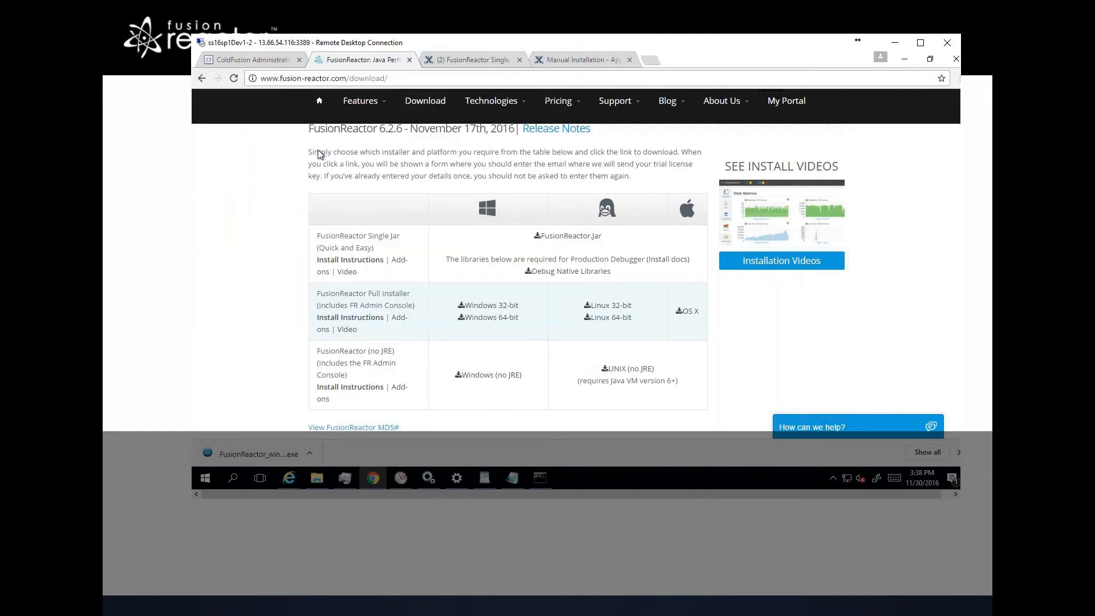
# Step: Download FusionReactor.jar and the Debug Native Libraries from the download page, keeping the jar file
pyautogui.click(559, 234)
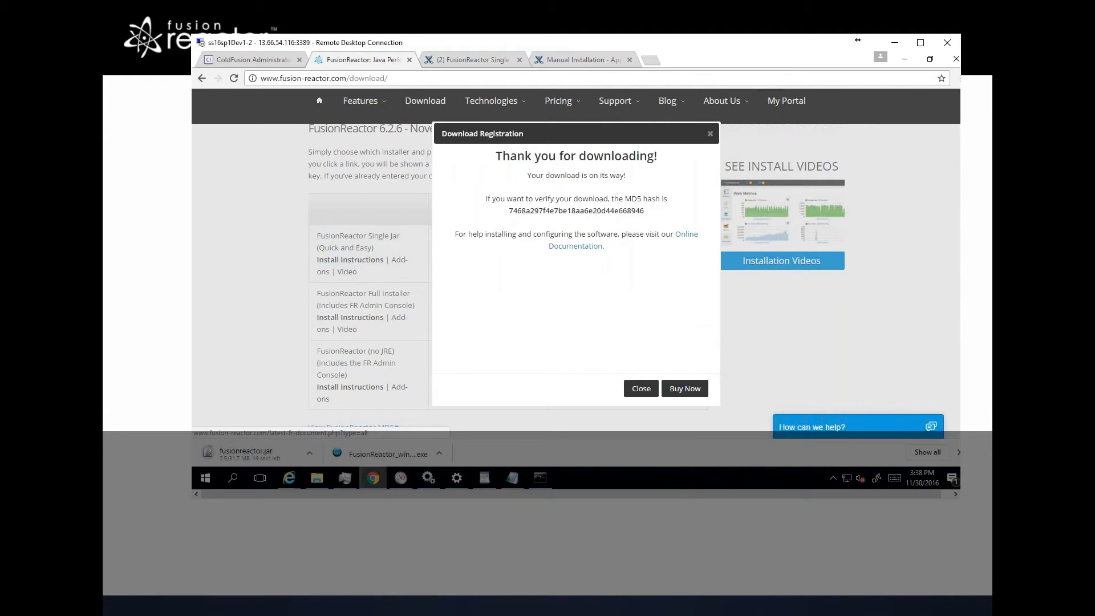
pyautogui.click(641, 388)
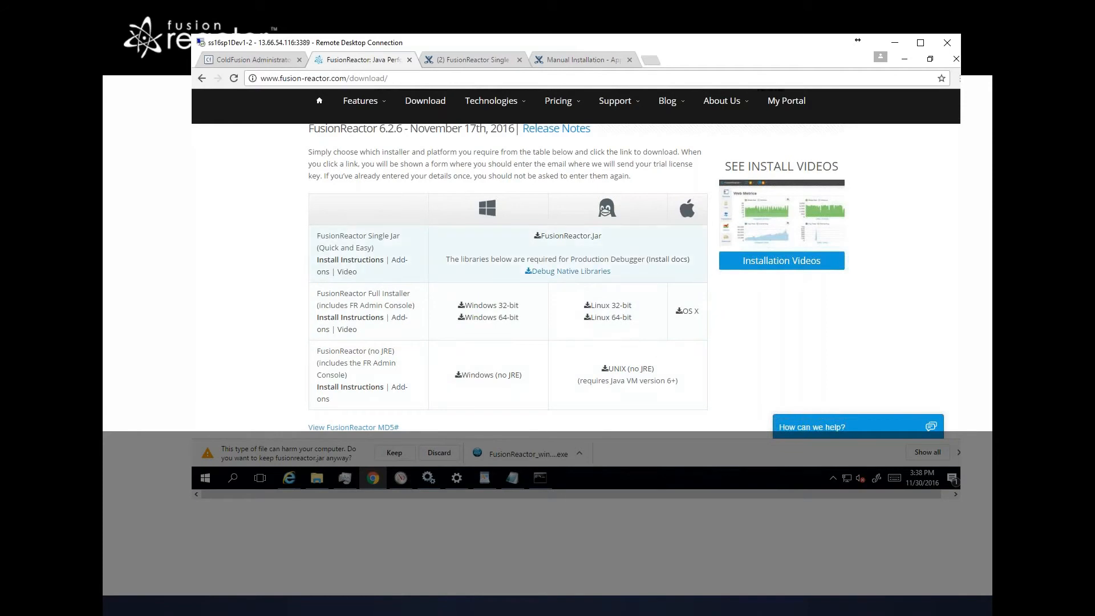
pyautogui.click(570, 272)
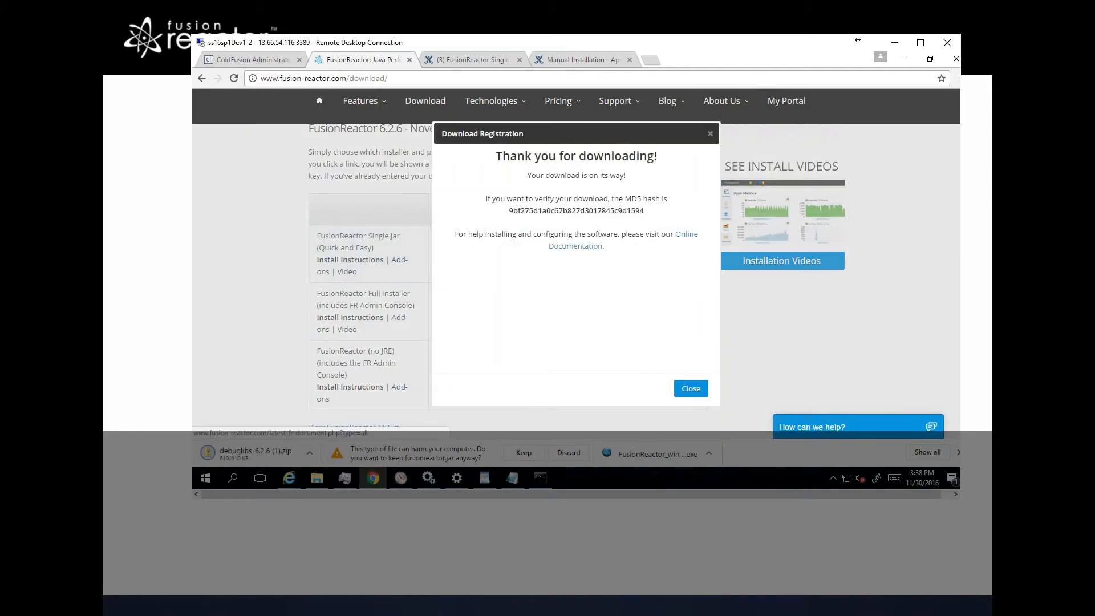
pyautogui.click(691, 388)
pyautogui.click(525, 454)
# Step: Copy the downloaded fusionreactor.jar into the C:\FusionReactor\instance\wildfly folder
pyautogui.click(438, 453)
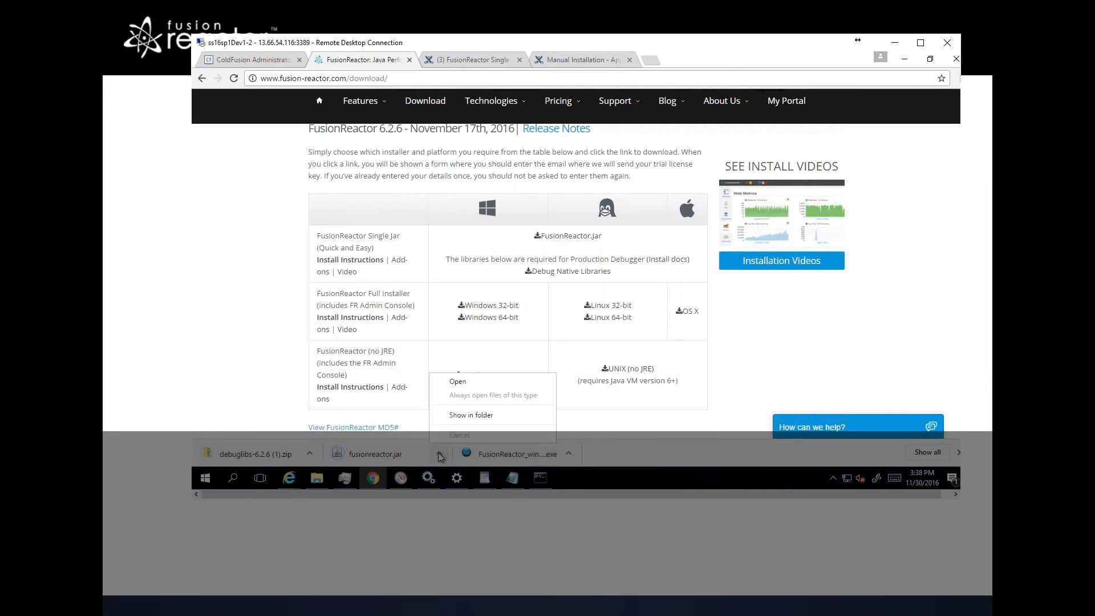
pyautogui.click(461, 417)
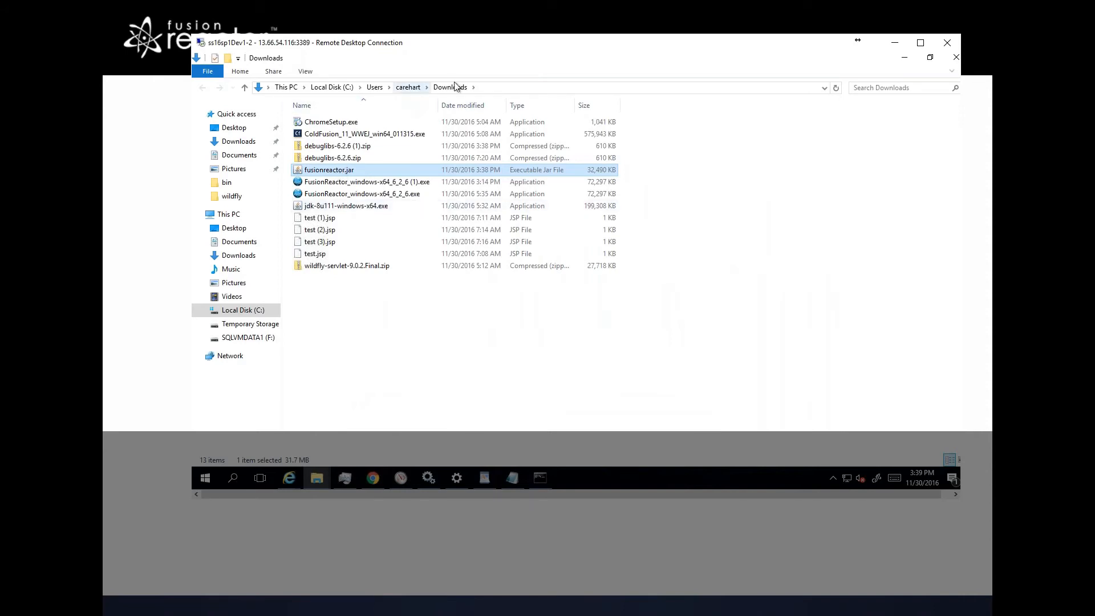
pyautogui.rightClick(349, 171)
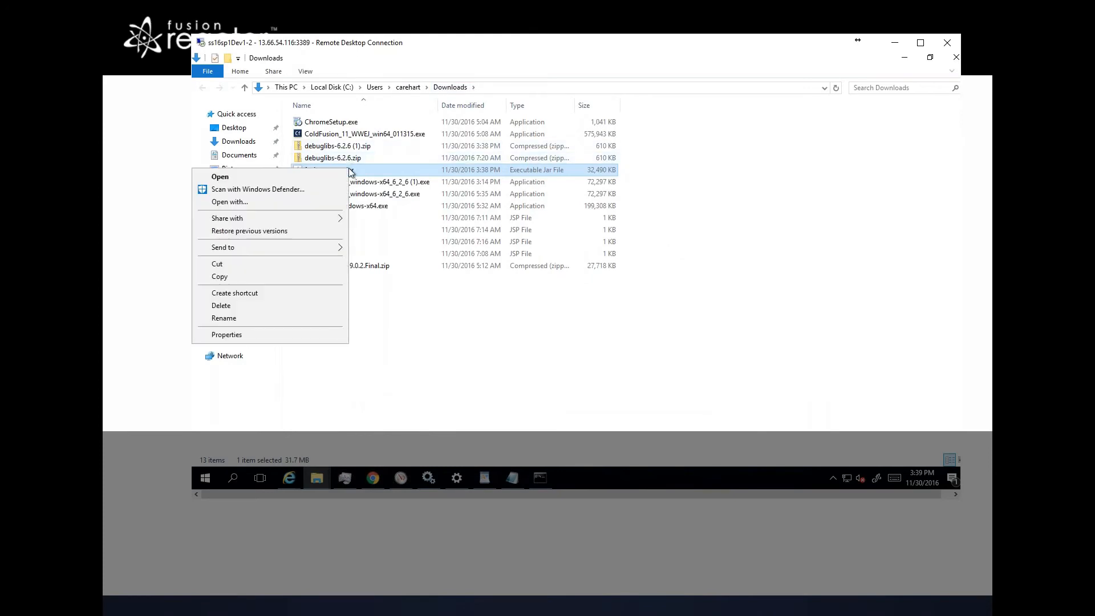
pyautogui.click(236, 278)
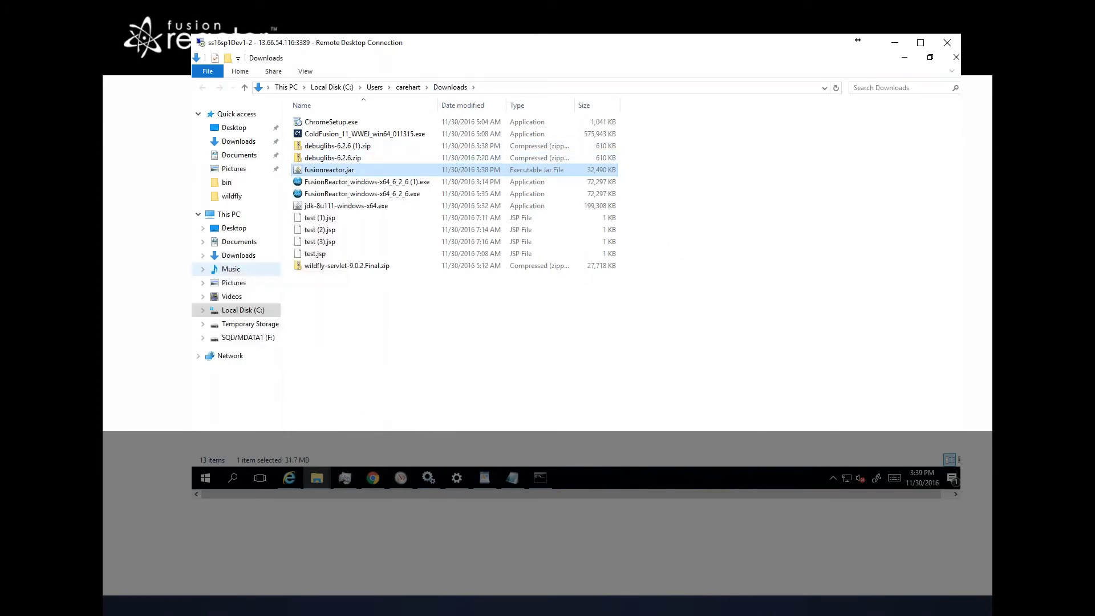
pyautogui.hotkey('alt', 'Tab')
pyautogui.hotkey('alt', 'Tab')
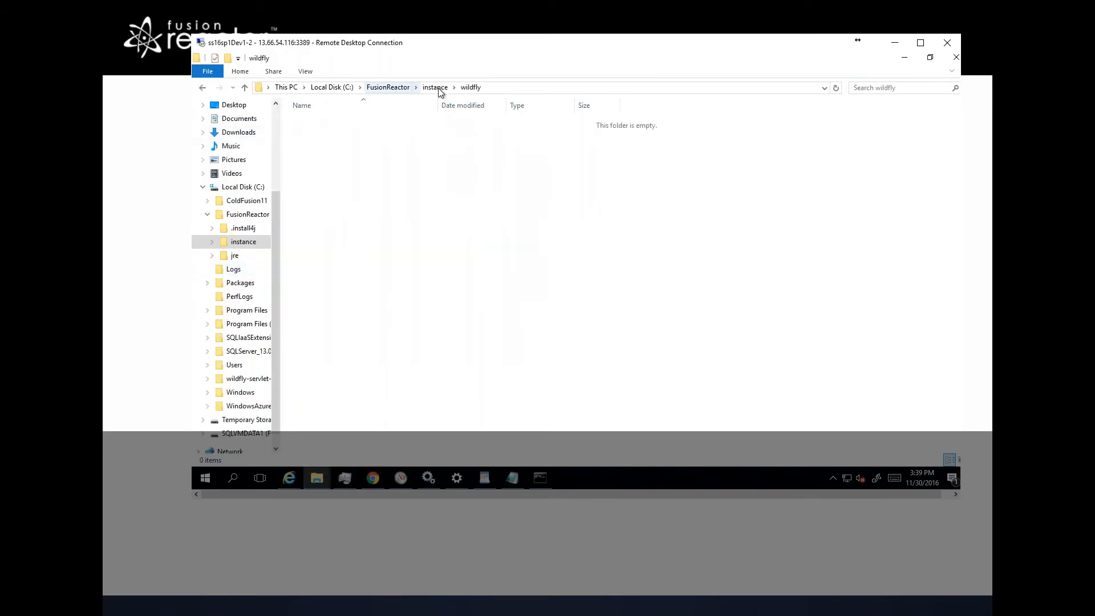
pyautogui.hotkey('ctrl', 'v')
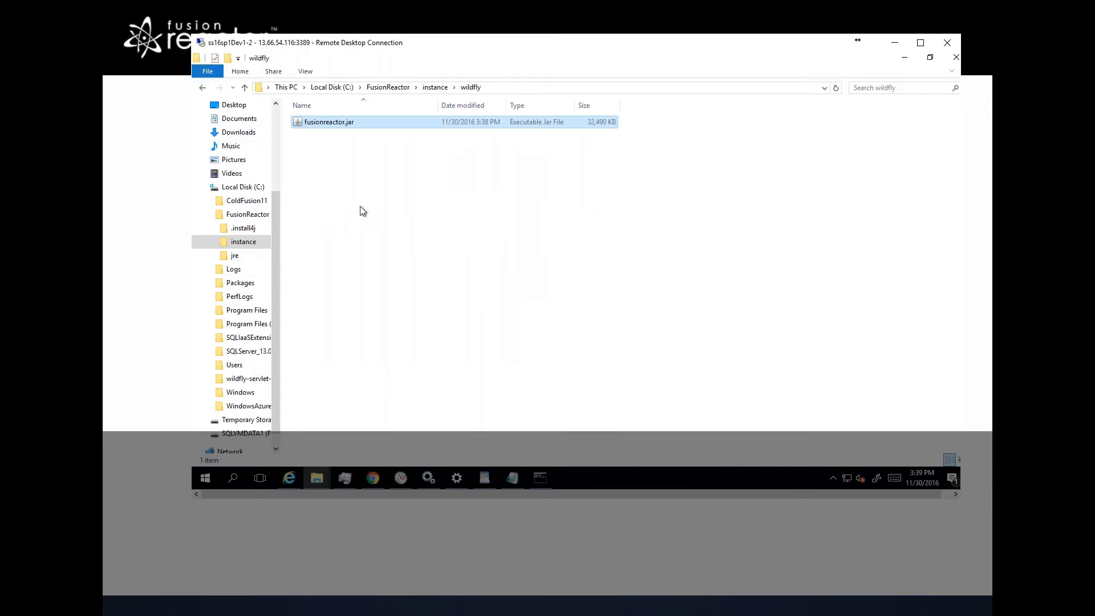
# Step: Open the debuglibs-6.2.6 (1).zip archive and copy frjvmti_x64.dll into the wildfly instance folder
pyautogui.hotkey('alt', 'Tab')
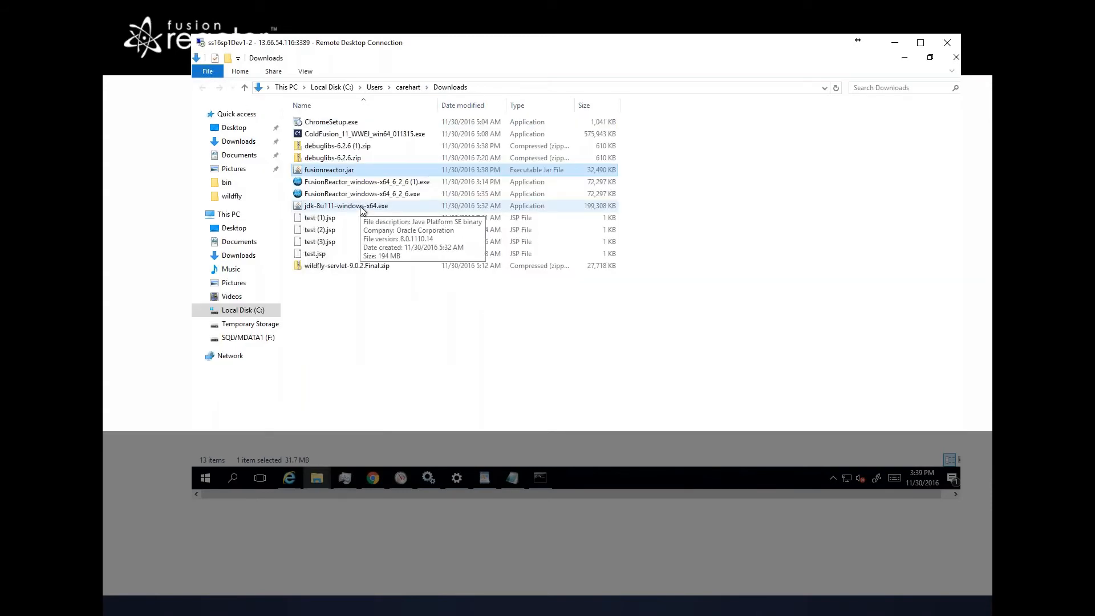
pyautogui.press('Down')
pyautogui.press('Down')
pyautogui.press('Up')
pyautogui.press('Up')
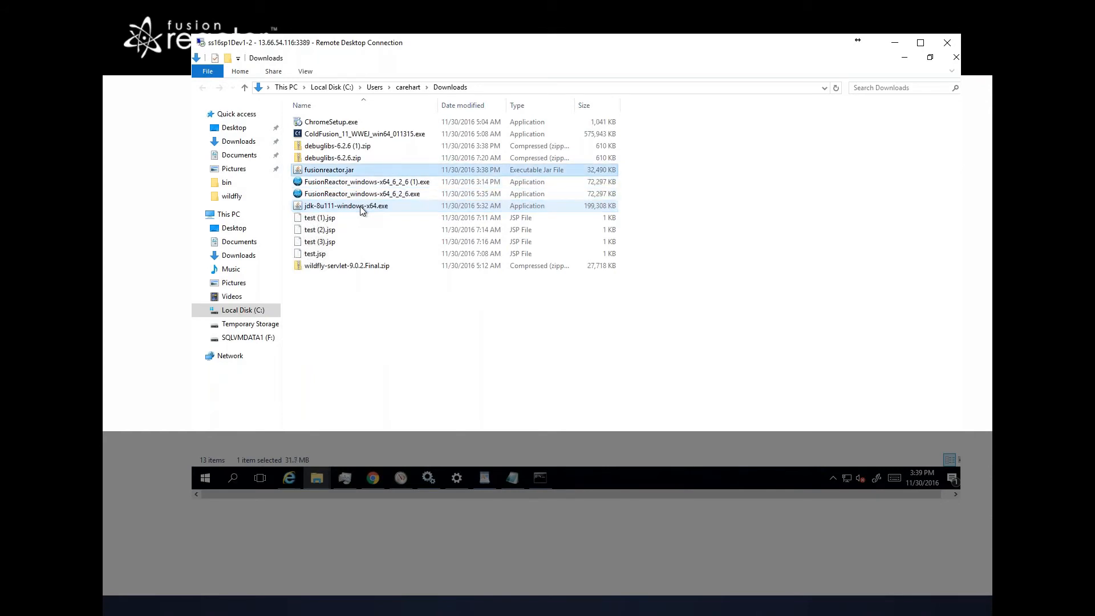
pyautogui.press('Up')
pyautogui.press('Up')
pyautogui.press('Return')
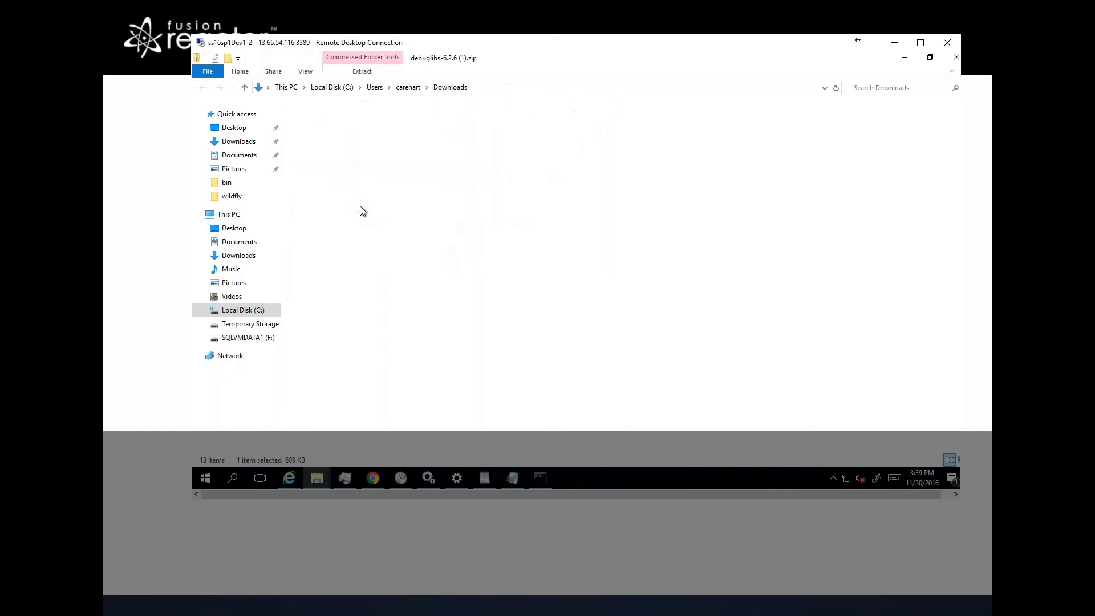
pyautogui.press('Down')
pyautogui.press('Down')
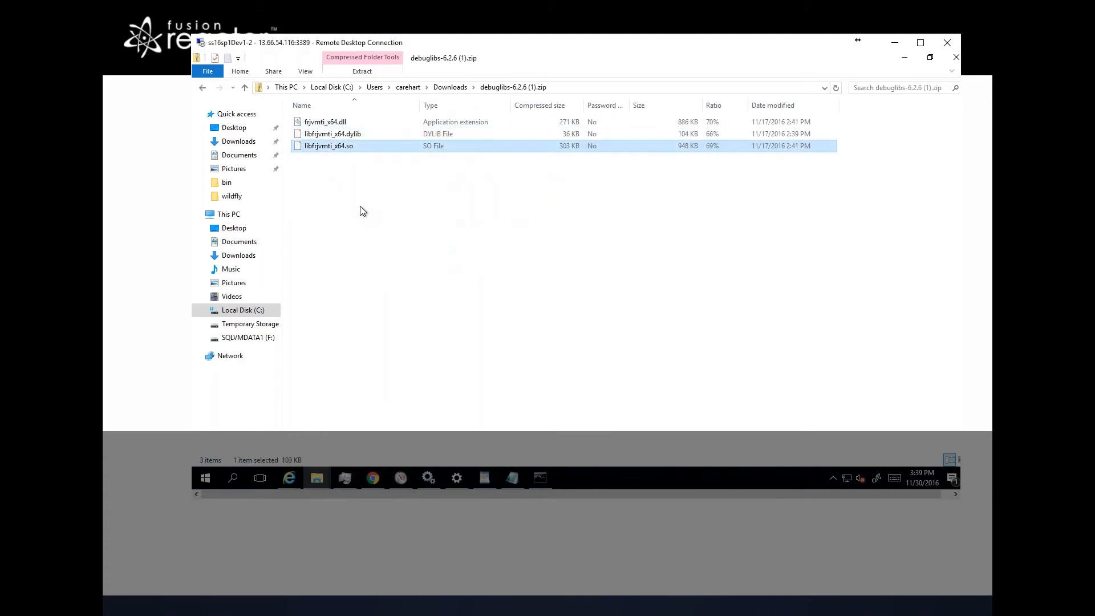
pyautogui.press('Up')
pyautogui.press('Up')
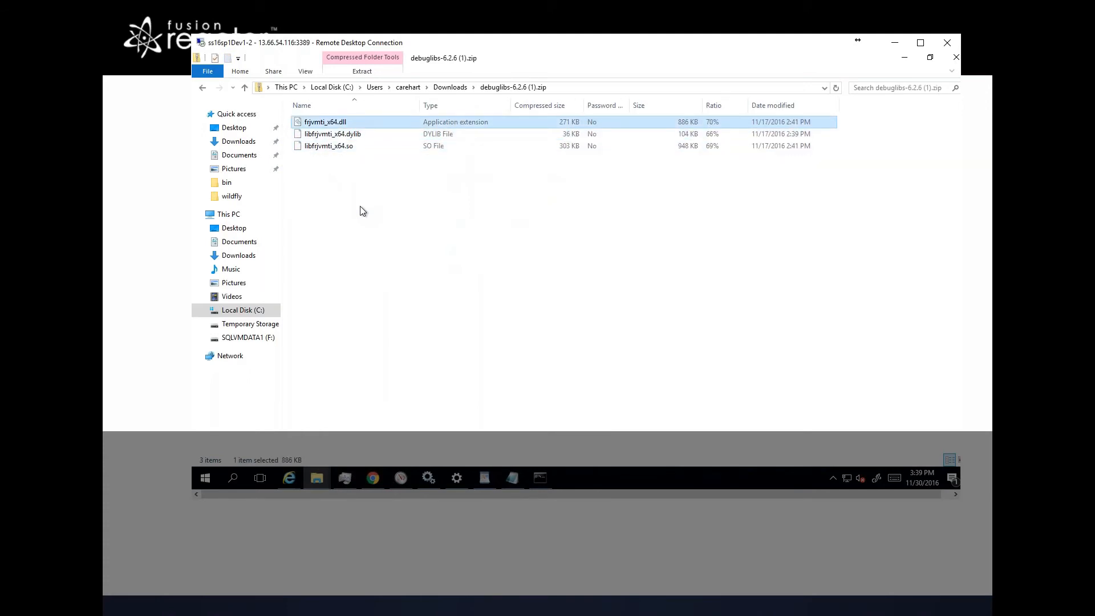
pyautogui.hotkey('alt', 'Tab')
pyautogui.hotkey('ctrl', 'v')
# Step: Read the documentation's steps for adding the FusionReactor Java agent and debug library paths to the JVM arguments
pyautogui.hotkey('alt', 'Tab')
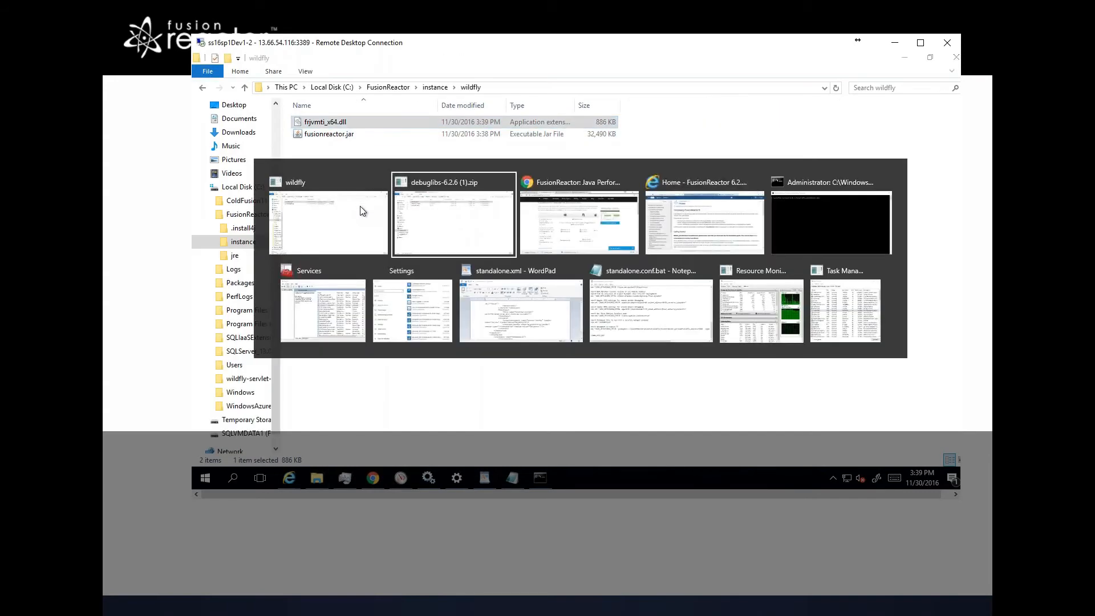
pyautogui.hotkey('alt', 'Tab')
pyautogui.hotkey('alt', 'Tab')
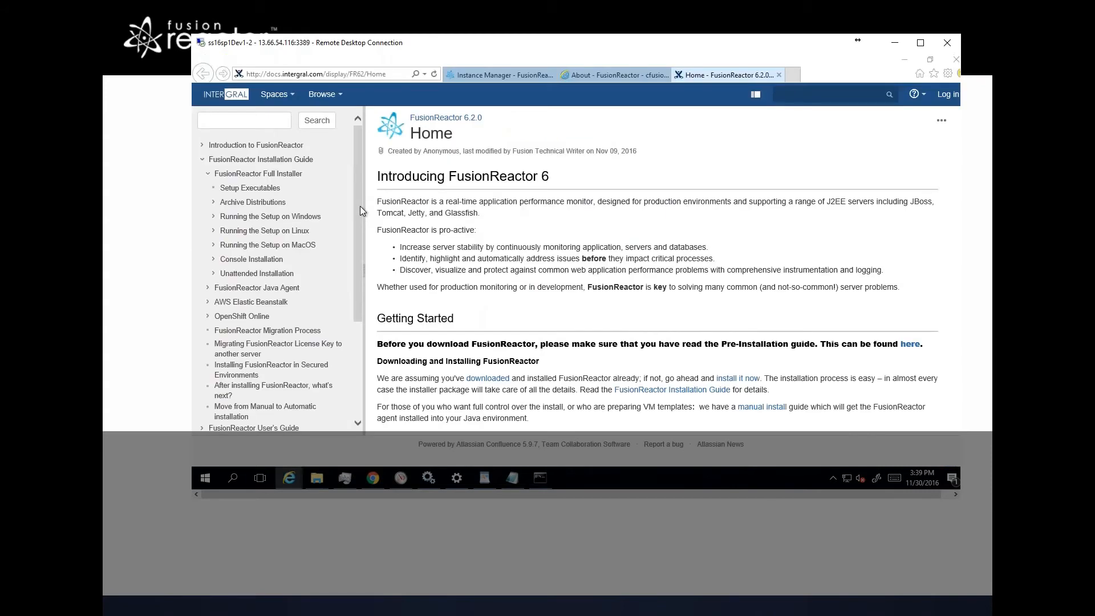
pyautogui.hotkey('alt', 'Tab')
pyautogui.hotkey('alt', 'Tab')
pyautogui.hotkey('alt', 'Tab')
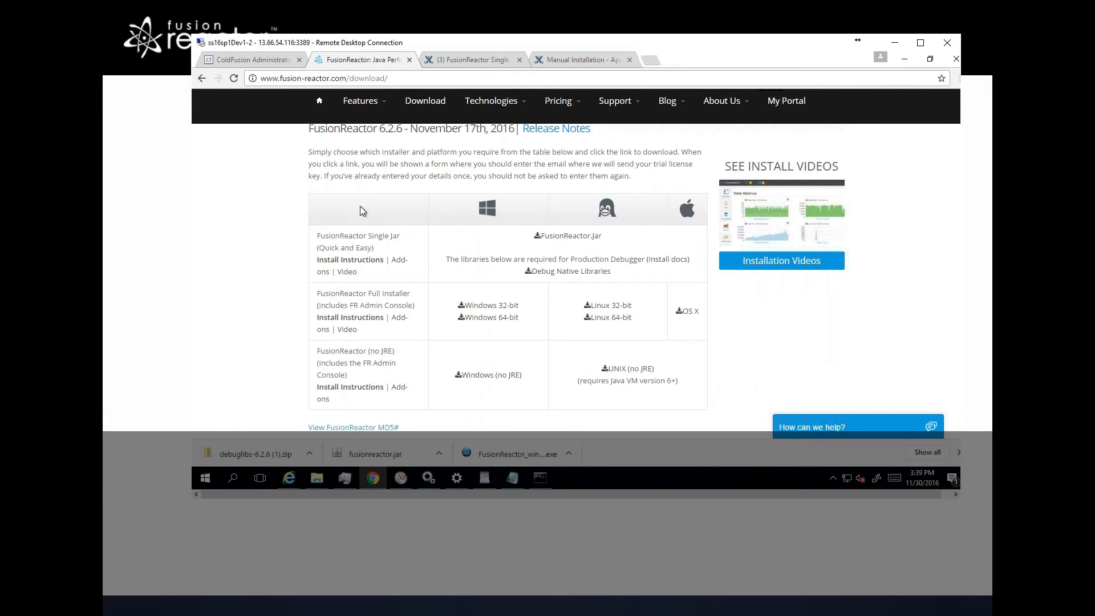
pyautogui.hotkey('ctrl', 'Tab')
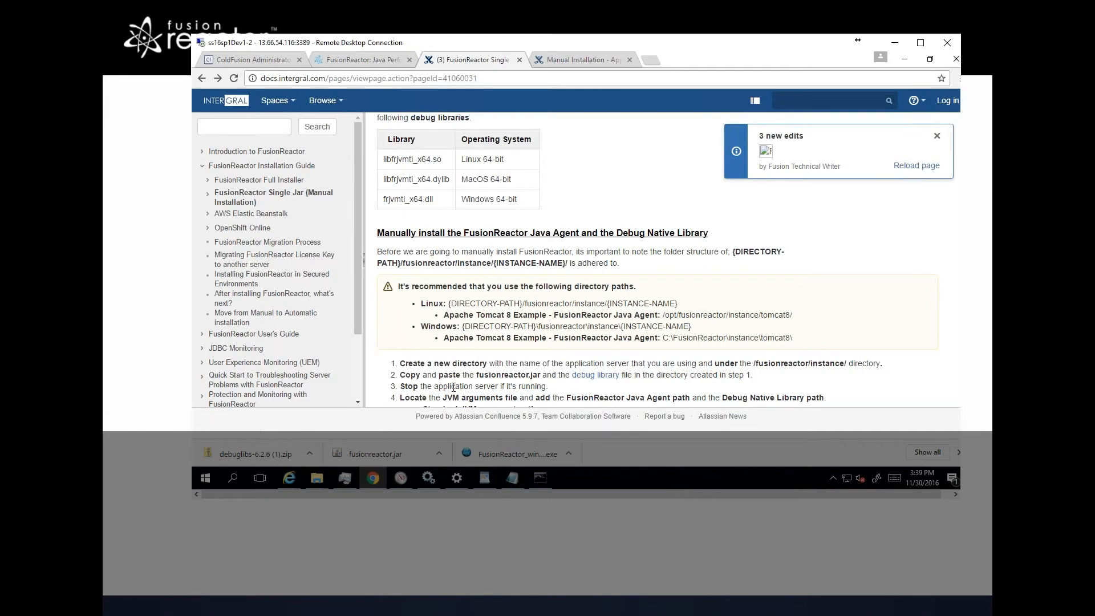
pyautogui.scroll(-1, 454, 388)
pyautogui.scroll(-1, 453, 387)
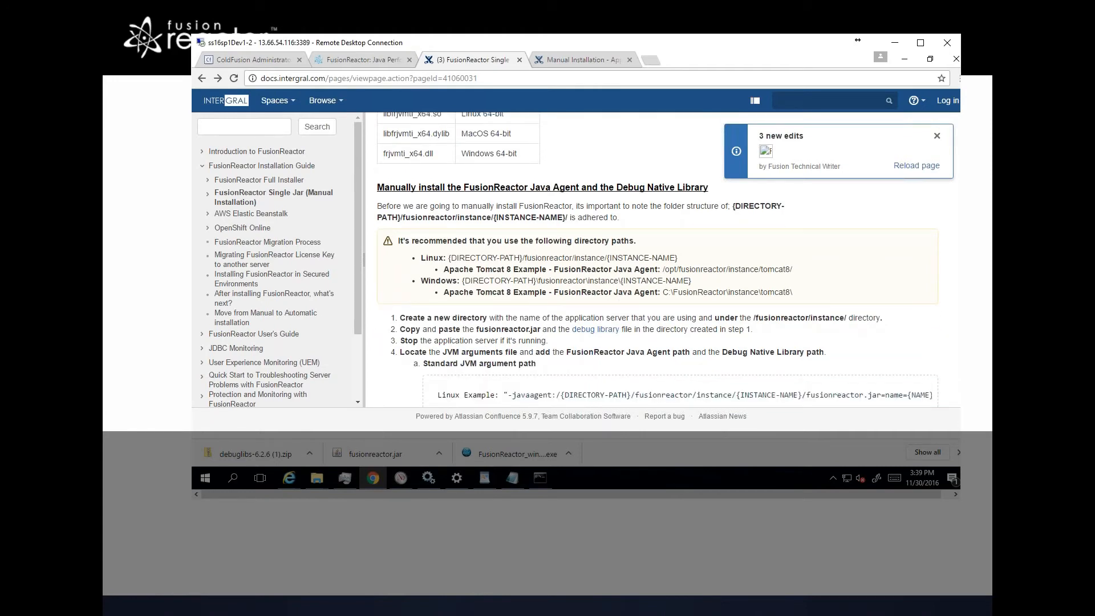
pyautogui.scroll(-1, 453, 387)
pyautogui.scroll(-1, 457, 312)
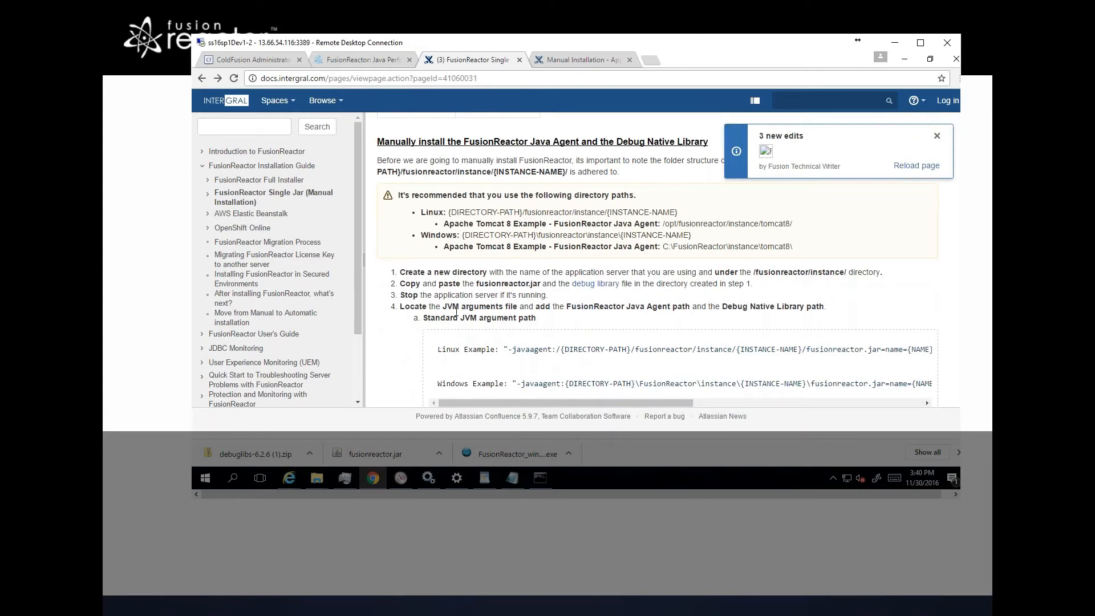
pyautogui.scroll(-1, 456, 313)
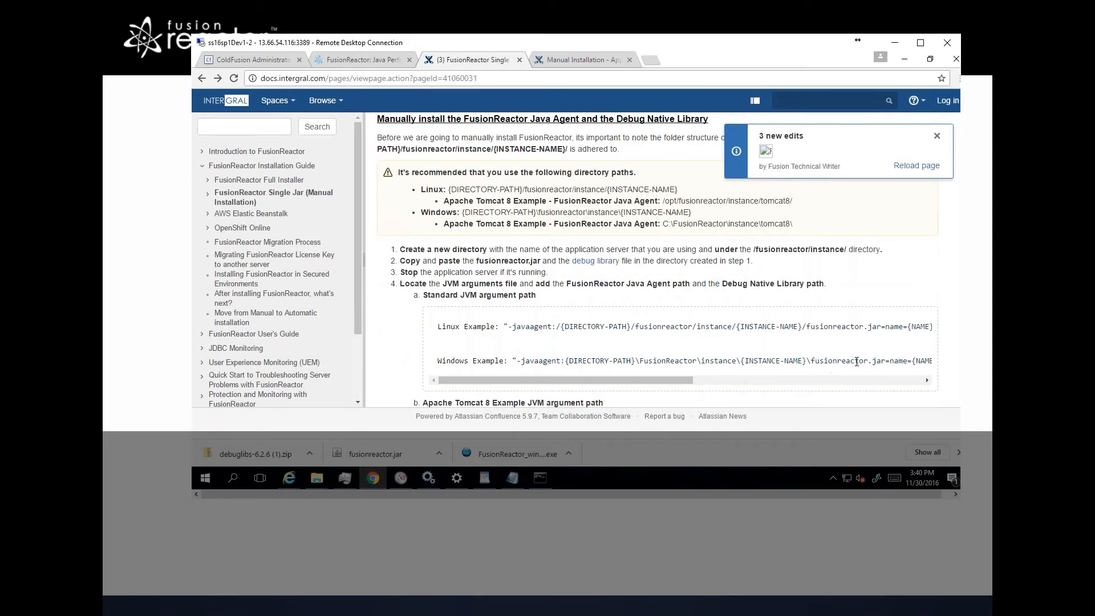
pyautogui.click(881, 379)
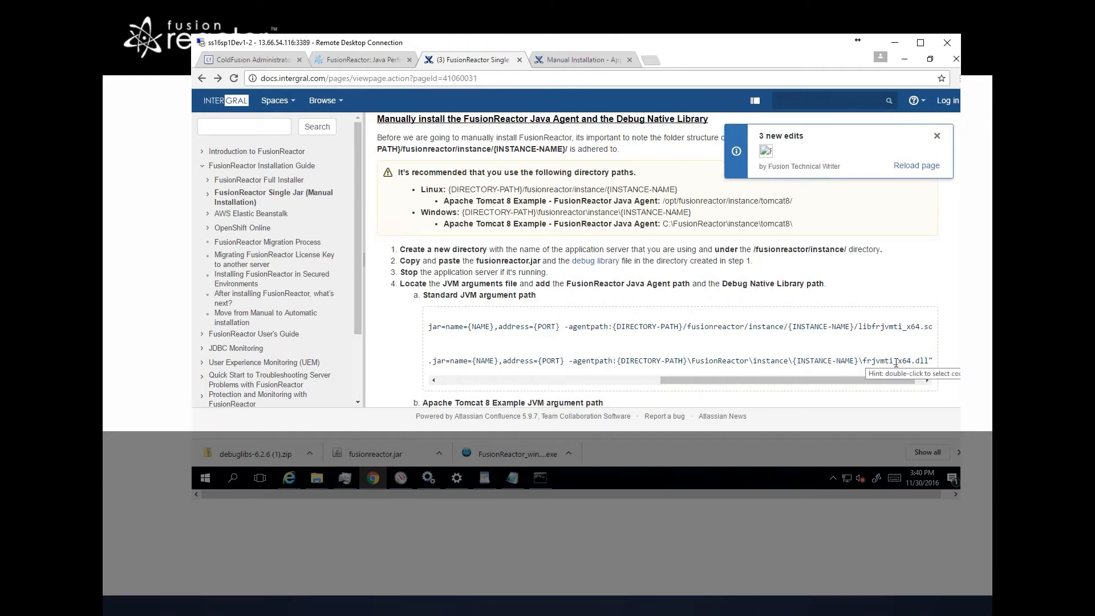
pyautogui.moveTo(803, 381); pyautogui.dragTo(475, 374)
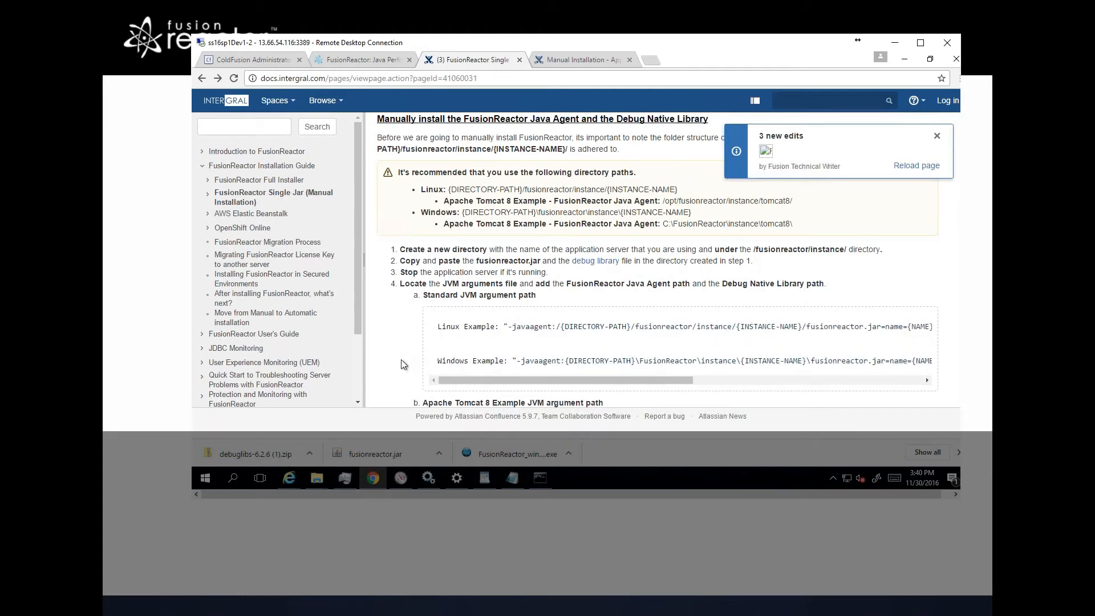
pyautogui.scroll(-2, 402, 360)
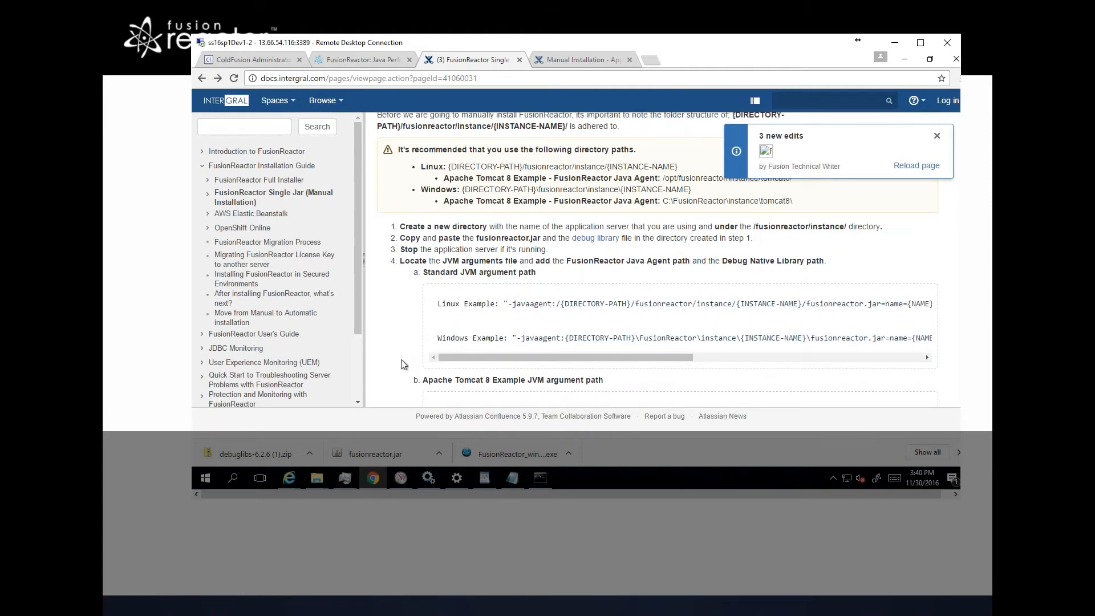
pyautogui.scroll(-2, 401, 359)
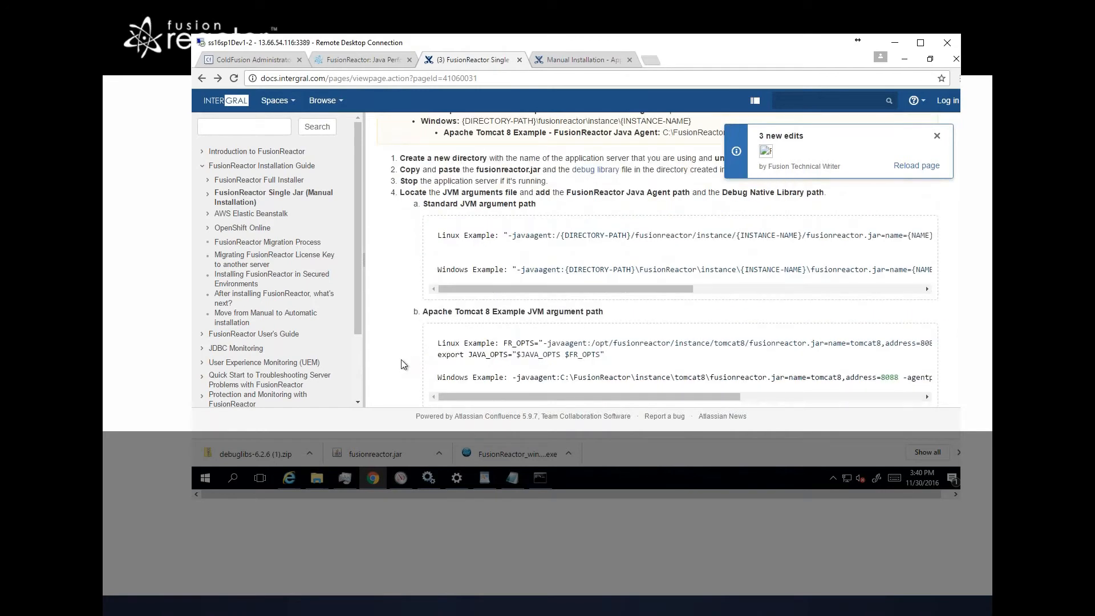
pyautogui.scroll(-2, 402, 359)
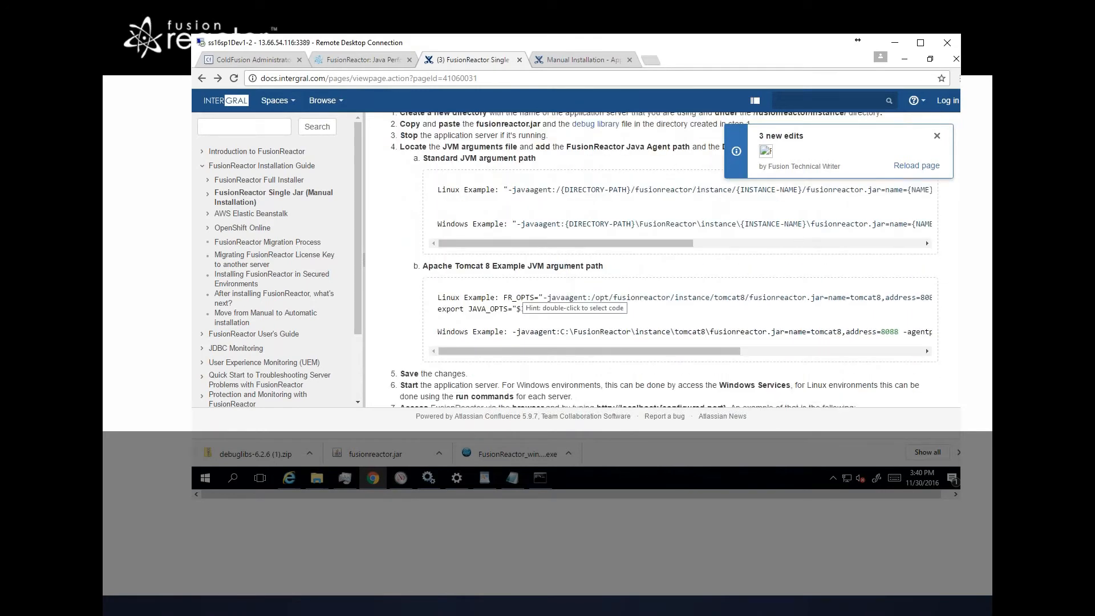
# Step: Open the Manual Installation - Application Server Examples page and read its JBoss 7 Standalone & WildFly example
pyautogui.click(579, 59)
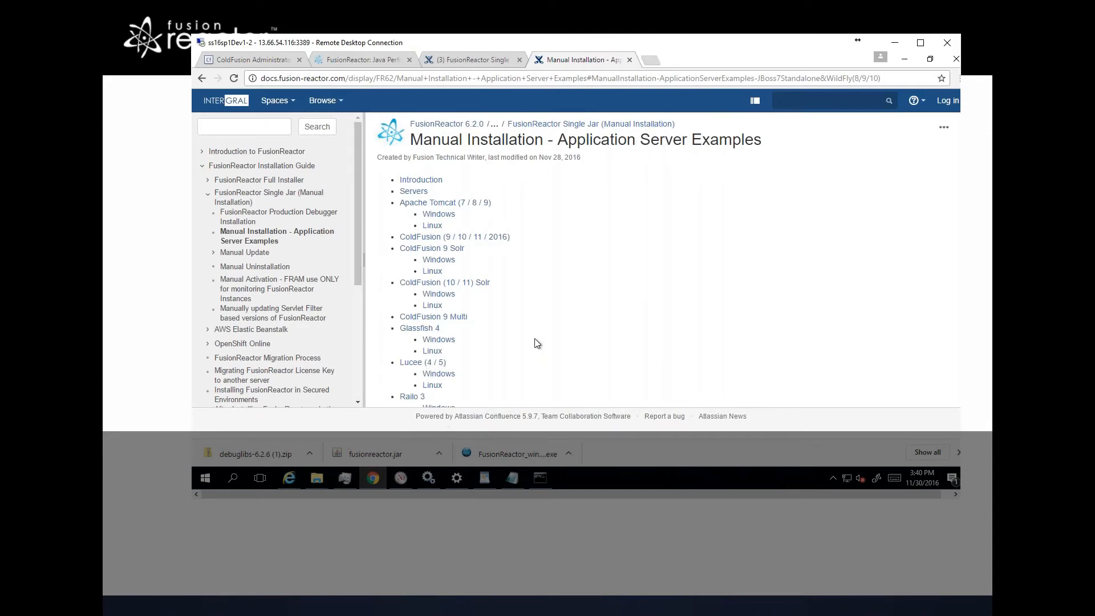
pyautogui.scroll(-1, 536, 344)
pyautogui.scroll(-2, 536, 344)
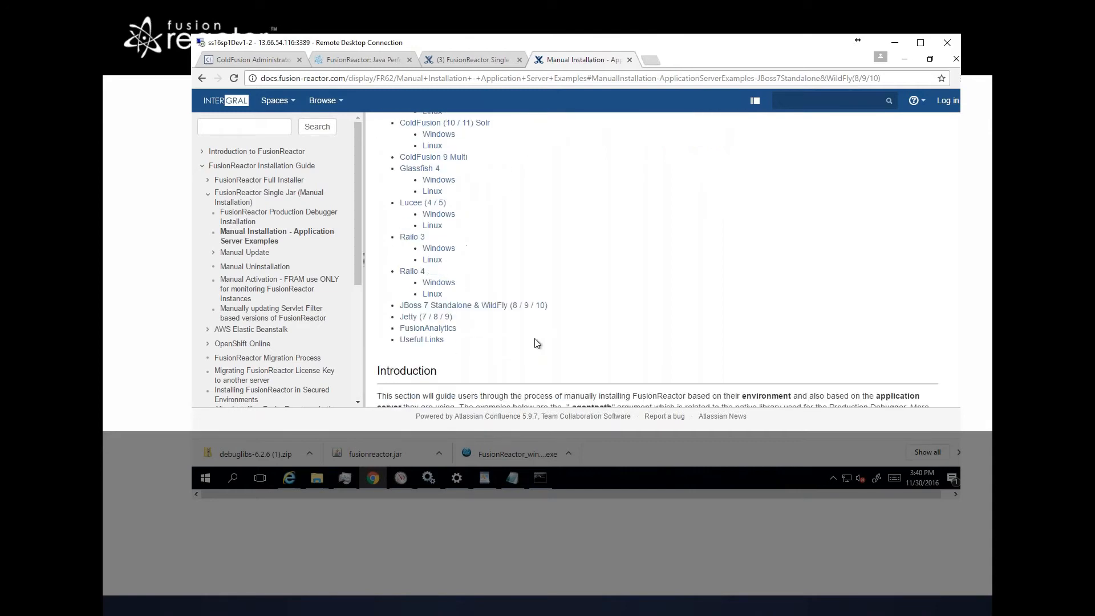
pyautogui.scroll(-2, 536, 343)
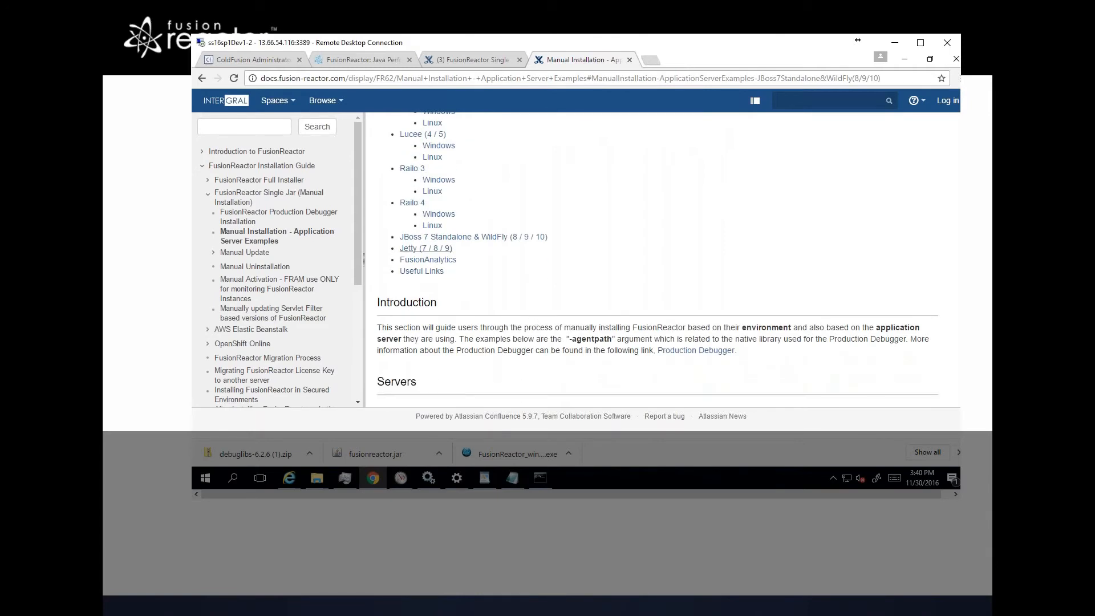
pyautogui.click(513, 237)
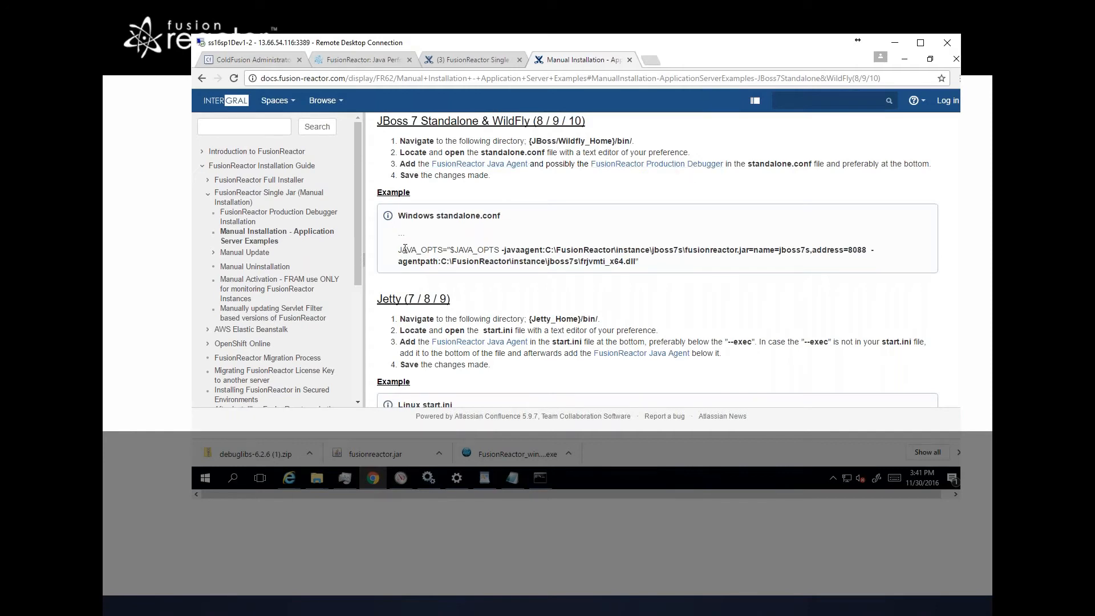
pyautogui.moveTo(404, 250); pyautogui.dragTo(597, 251)
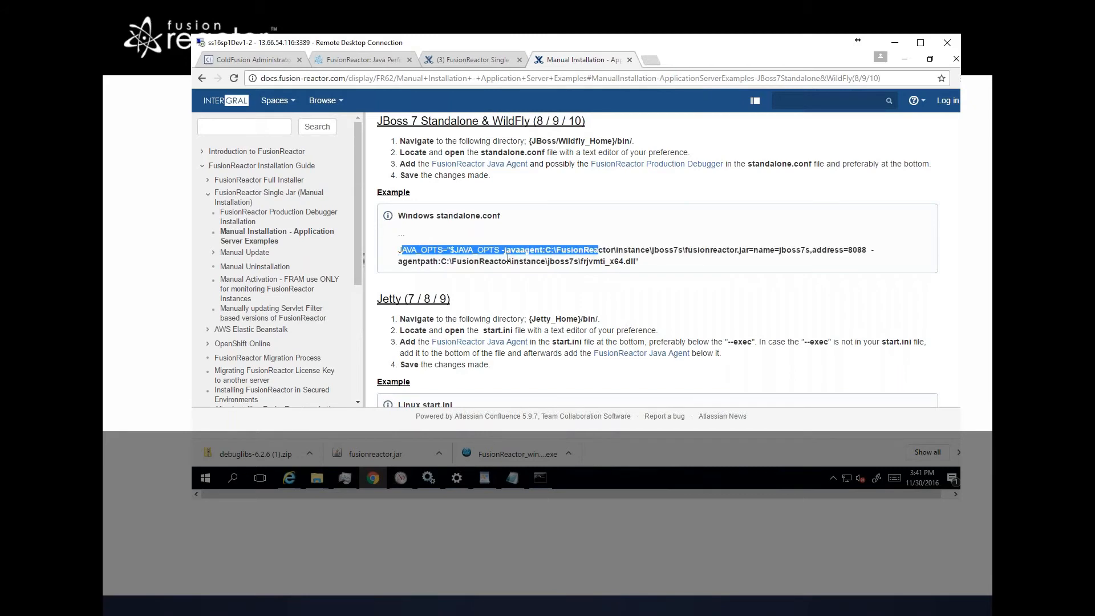
pyautogui.click(474, 245)
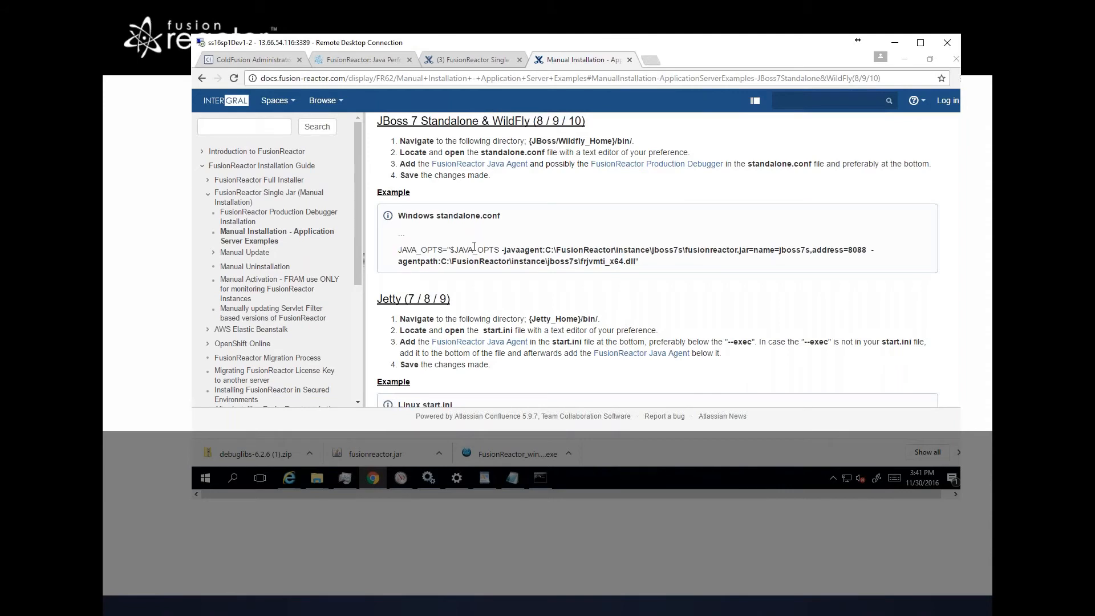
# Step: Review the FusionReactor javaagent and agentpath line in standalone.conf.bat, and start WildFly by running standalone.bat
pyautogui.hotkey('alt', 'Tab')
pyautogui.hotkey('alt', 'Tab')
pyautogui.hotkey('alt', 'Tab')
pyautogui.hotkey('alt', 'Tab')
pyautogui.hotkey('alt', 'Tab')
pyautogui.hotkey('alt', 'Tab')
pyautogui.hotkey('alt', 'Tab')
pyautogui.hotkey('alt', 'Tab')
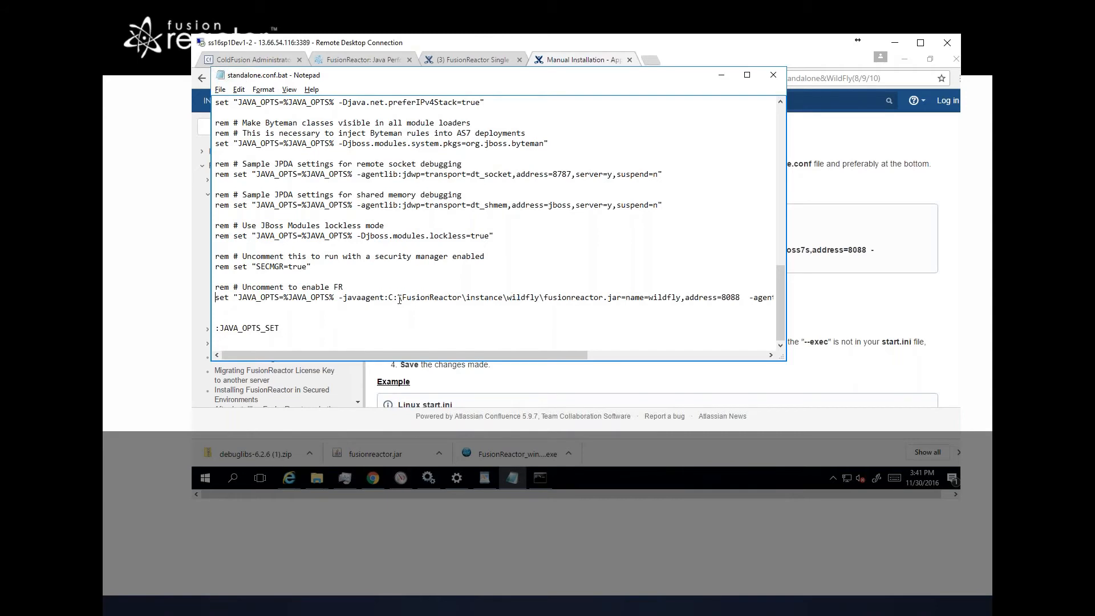
pyautogui.doubleClick(525, 299)
pyautogui.click(727, 299)
pyautogui.click(770, 358)
pyautogui.click(770, 358)
pyautogui.click(770, 358)
pyautogui.click(770, 357)
pyautogui.click(770, 357)
pyautogui.click(758, 355)
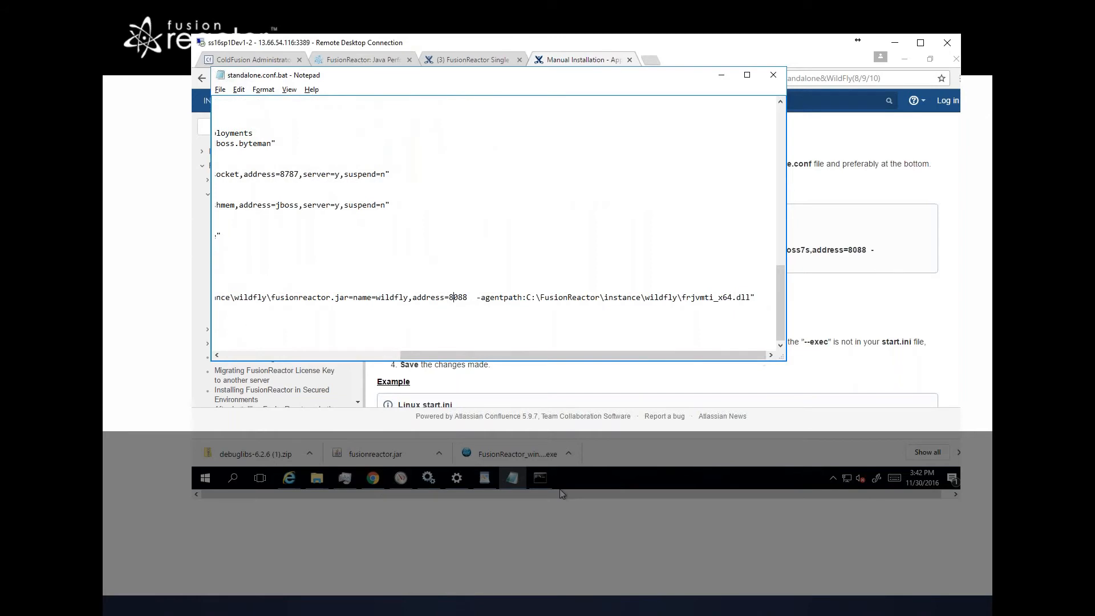
pyautogui.click(539, 478)
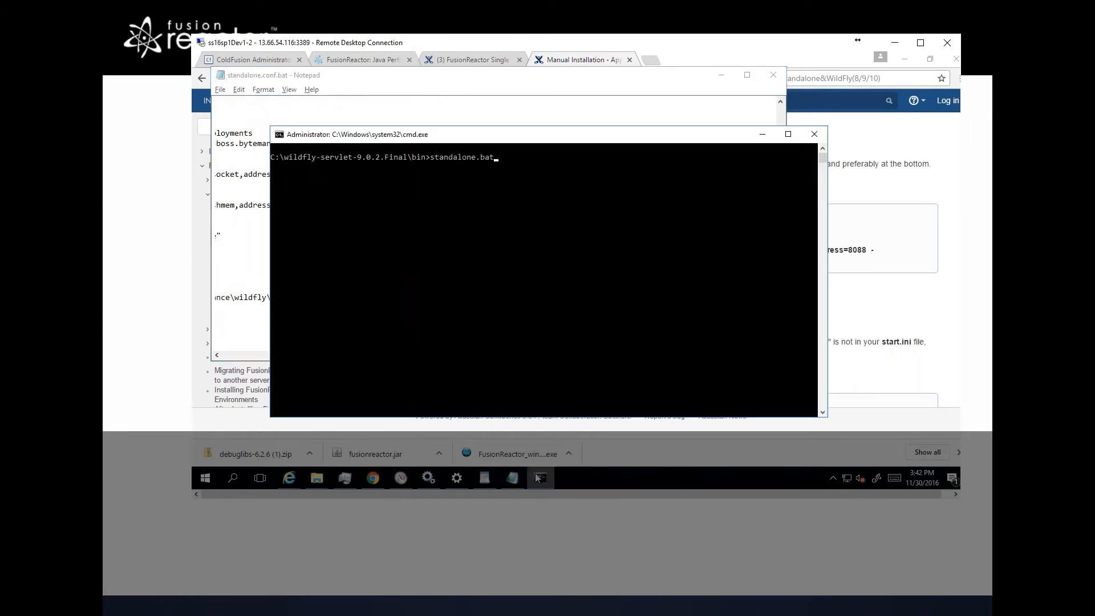
pyautogui.press('Return')
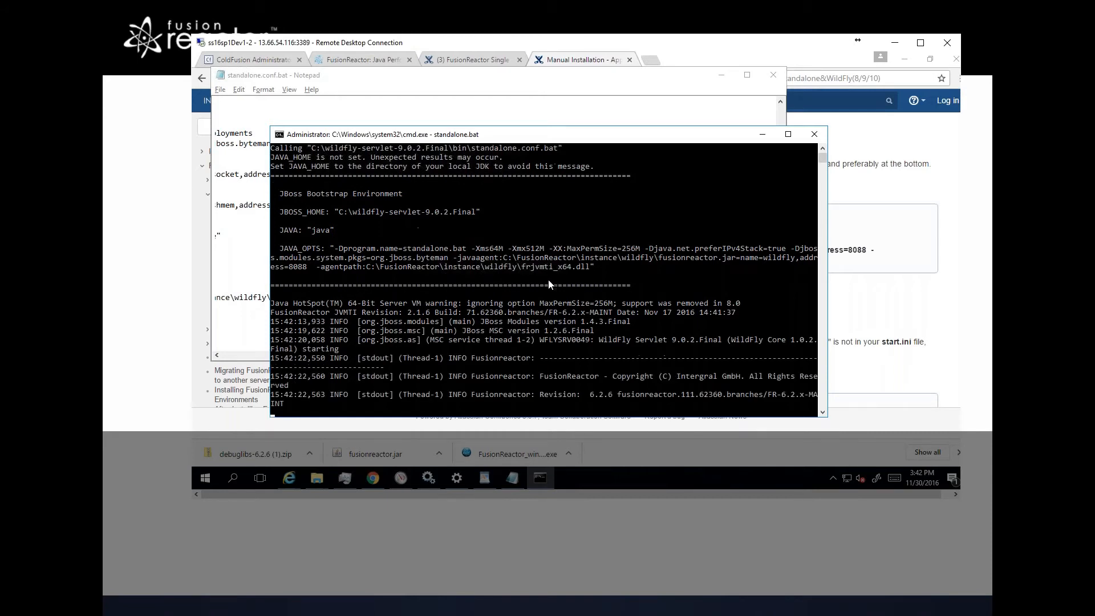
# Step: Open localhost:8090 in a new browser tab
pyautogui.click(648, 57)
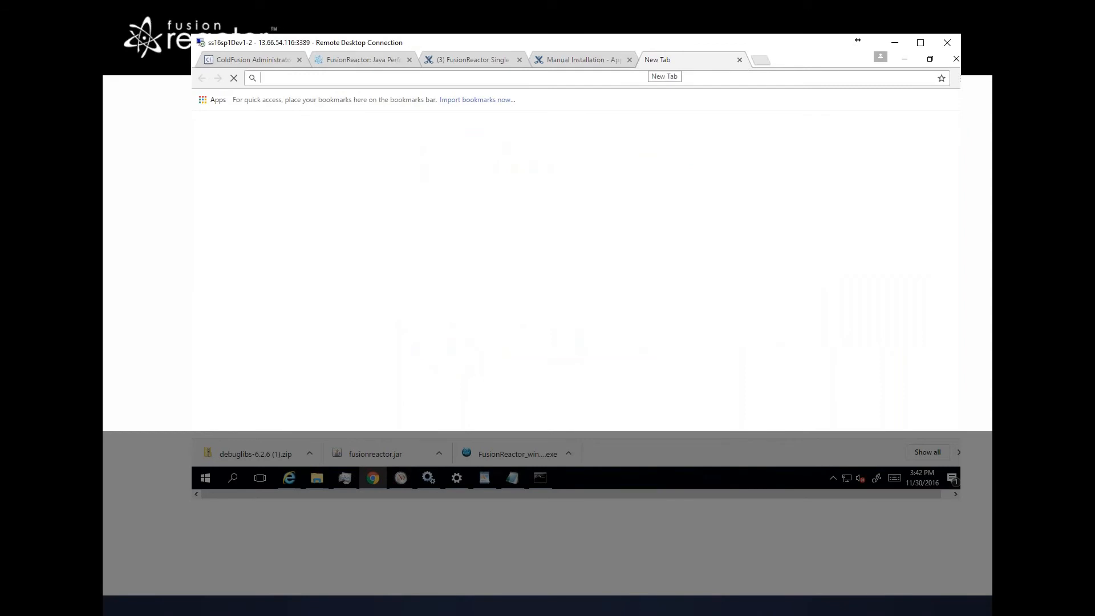
pyautogui.write('wildfly')
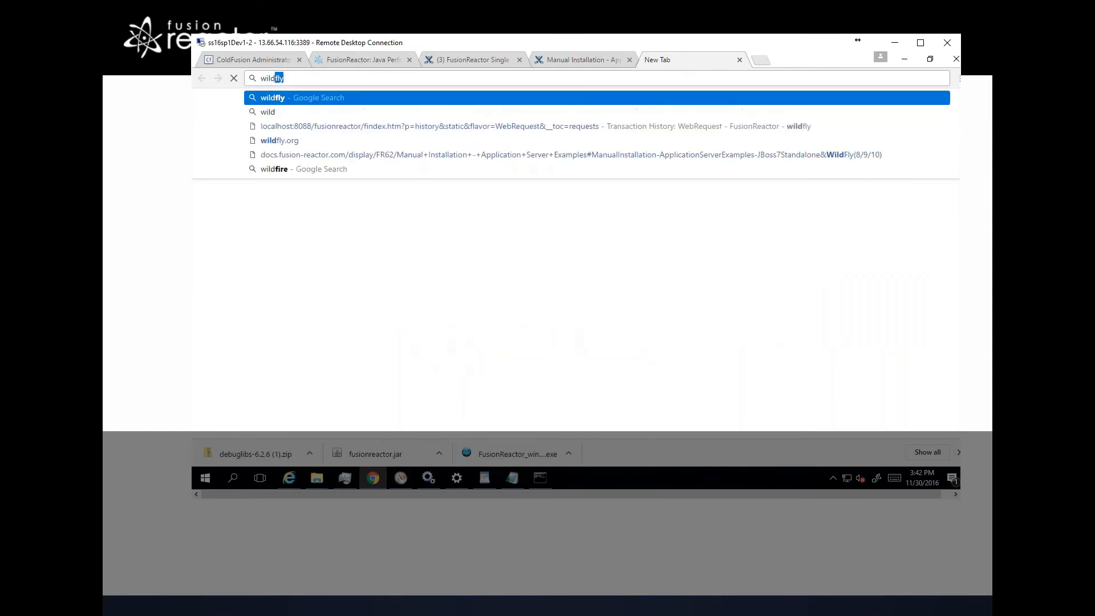
pyautogui.press('Down')
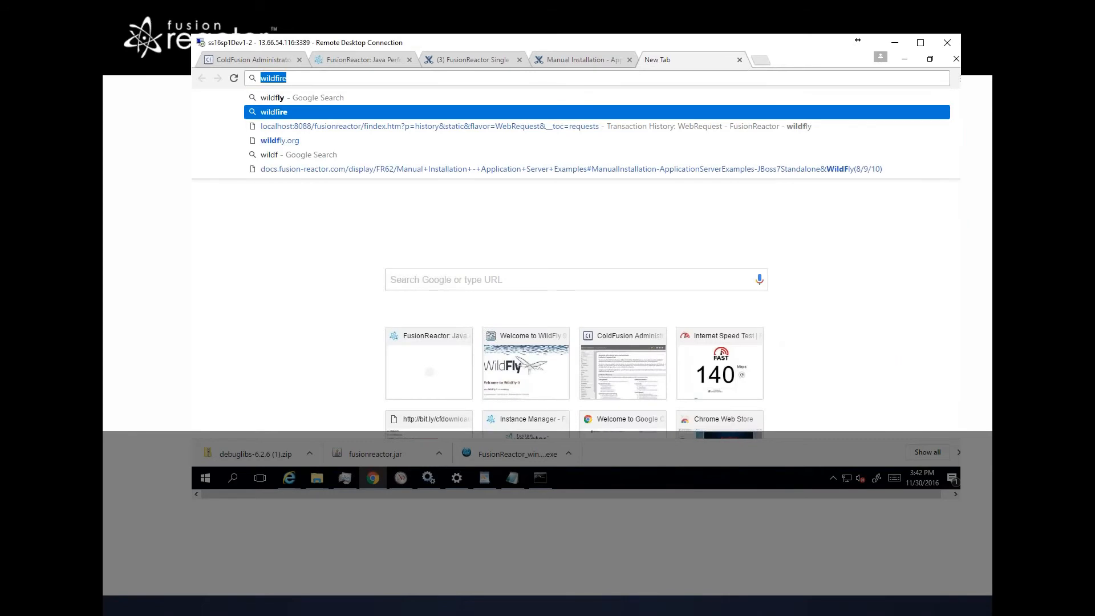
pyautogui.write('wildfly')
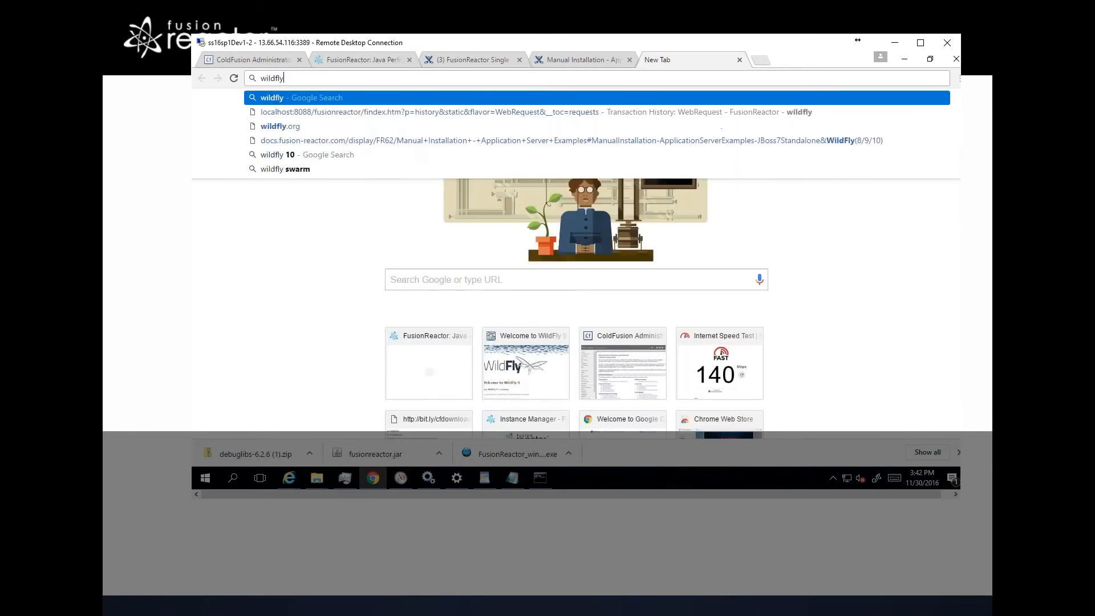
pyautogui.hotkey('ctrl', 'a')
pyautogui.write('8090')
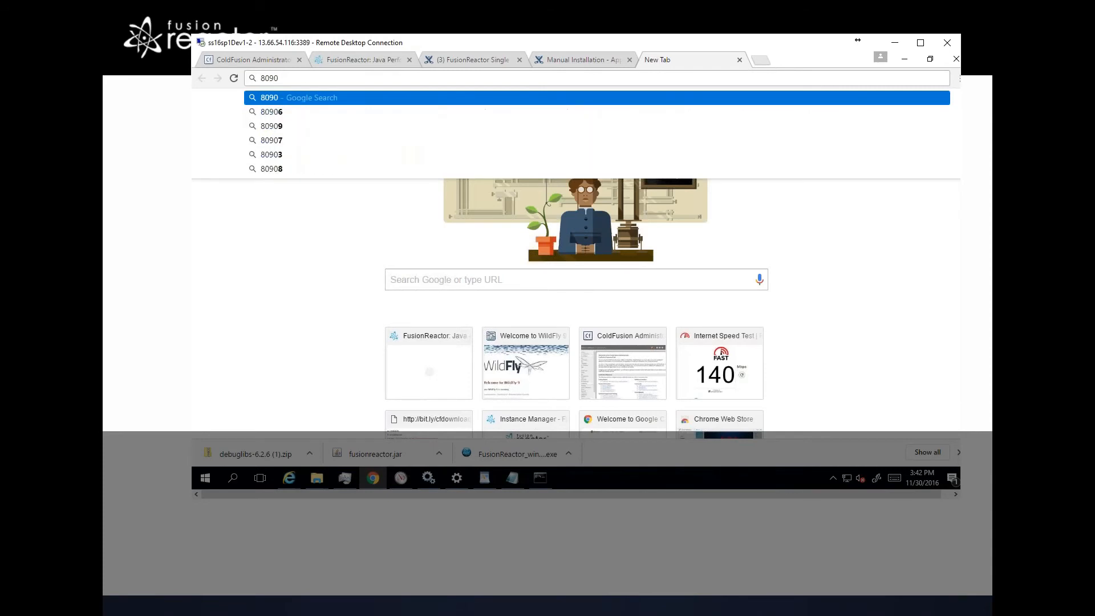
pyautogui.press('Home')
pyautogui.write('localhost:')
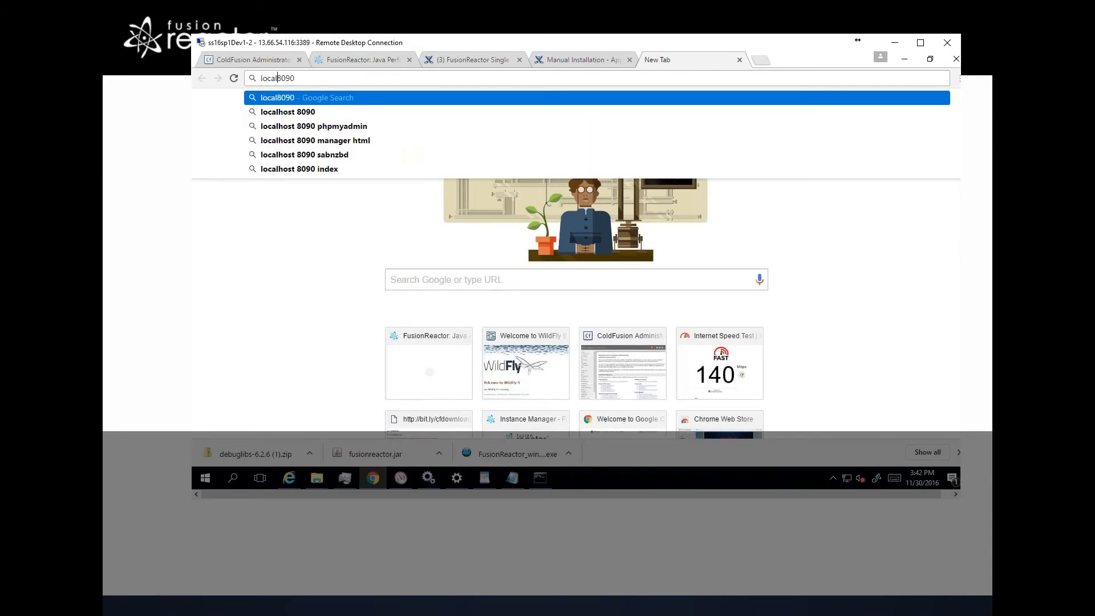
pyautogui.press('Return')
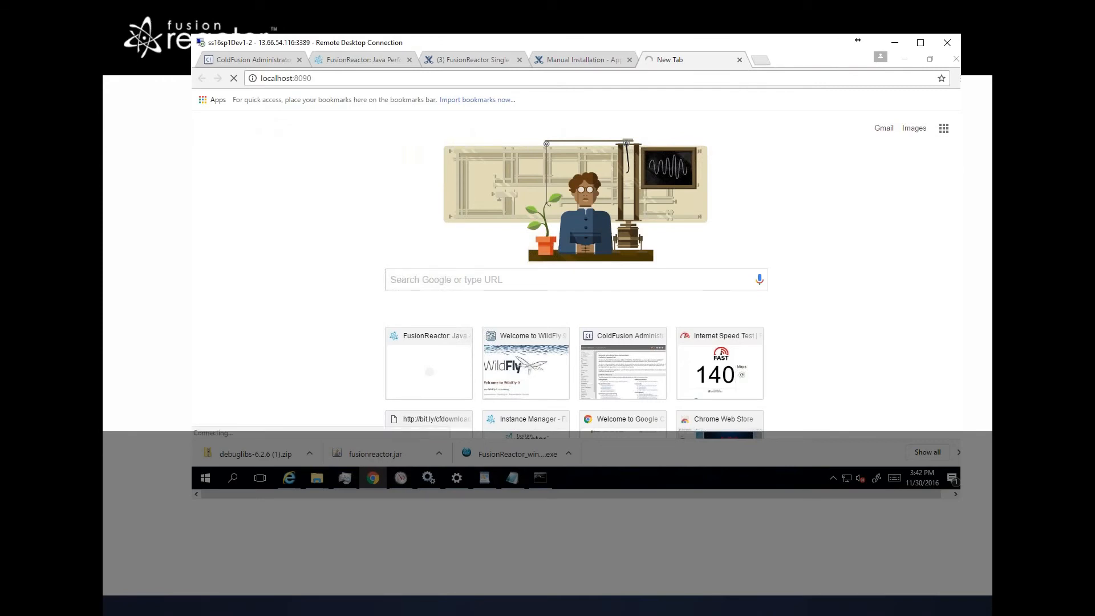
# Step: Stop the running WildFly server and confirm terminating the batch job
pyautogui.hotkey('alt', 'Tab')
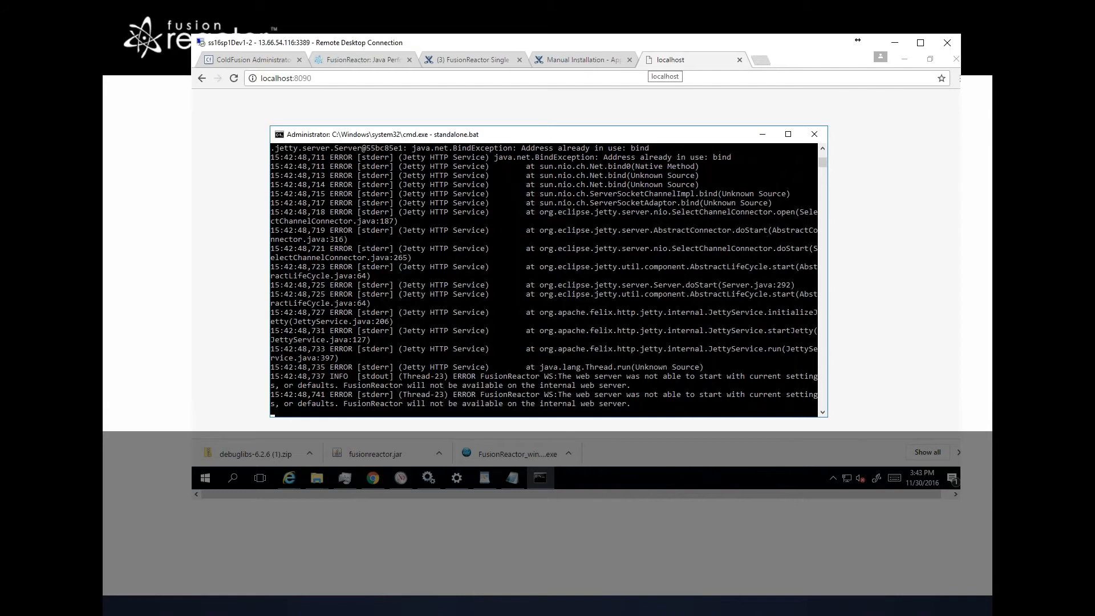
pyautogui.click(649, 60)
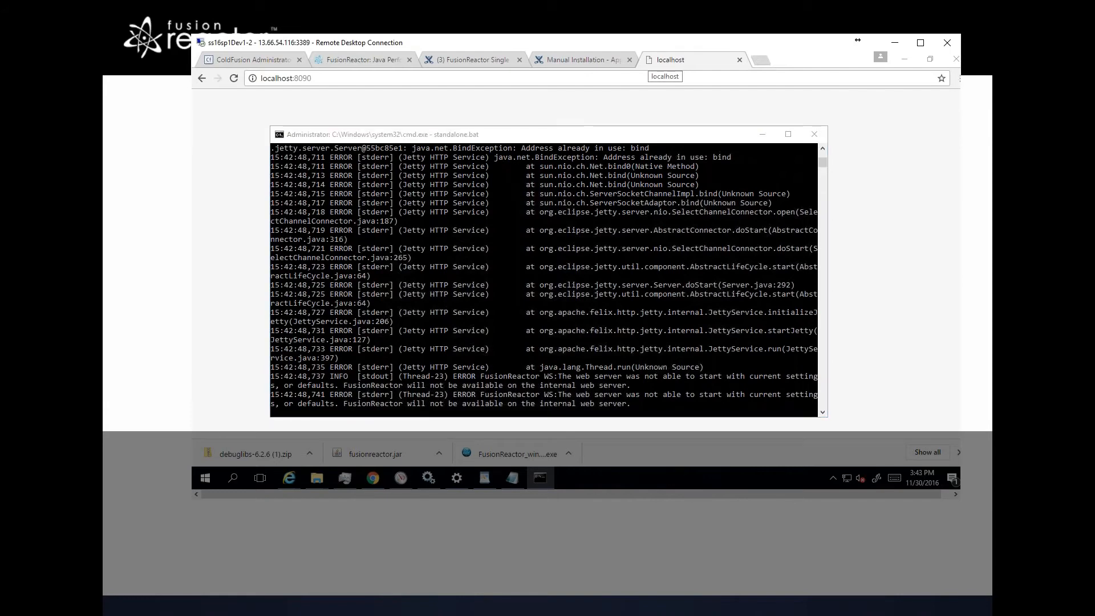
pyautogui.hotkey('alt', 'Tab')
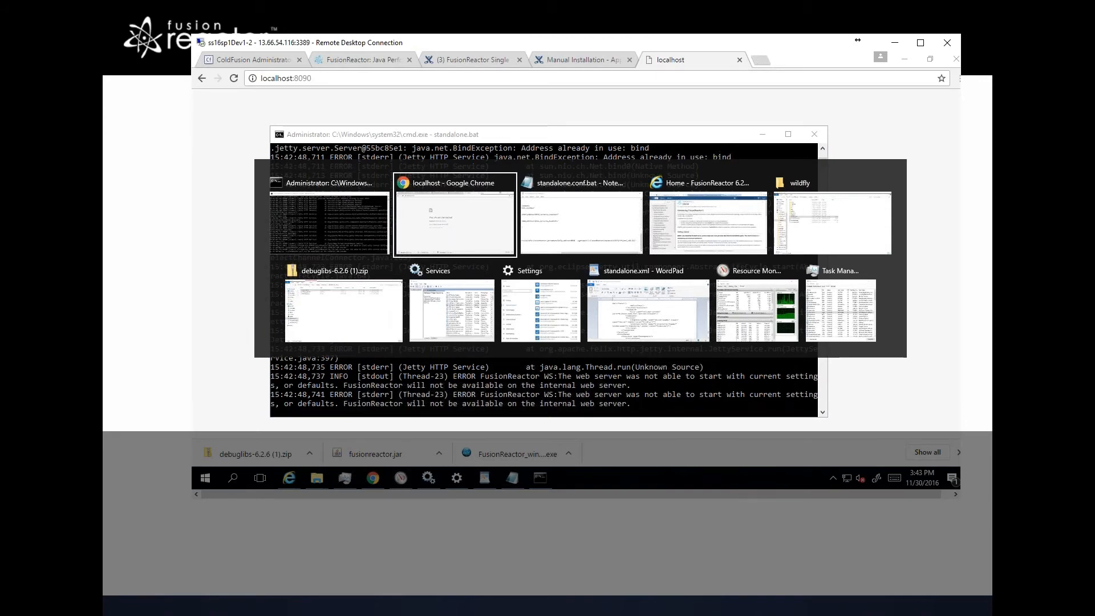
pyautogui.hotkey('alt', 'shift', 'Tab')
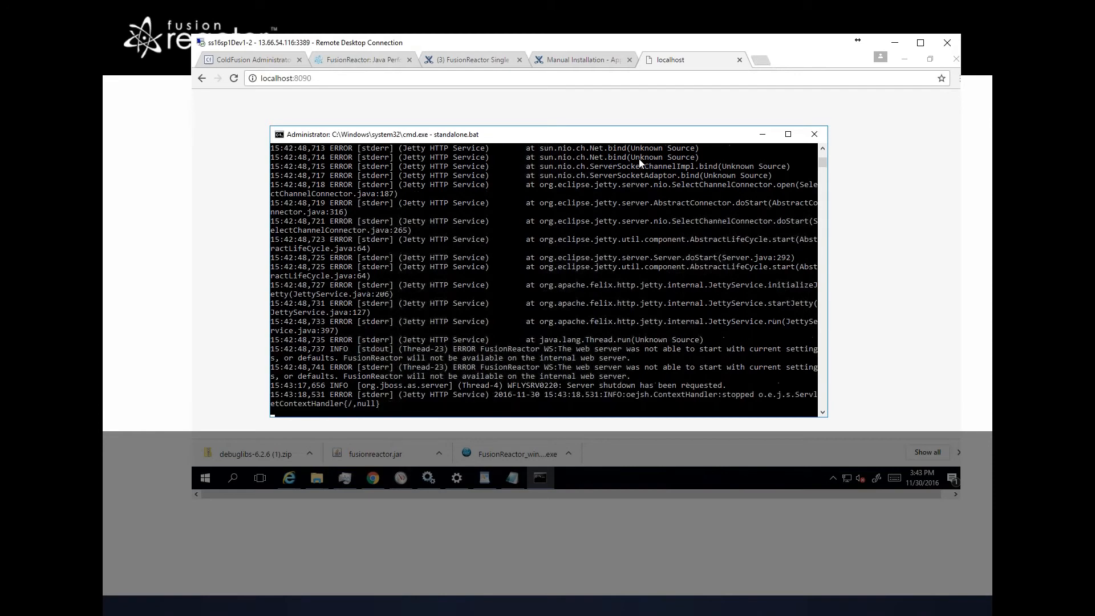
pyautogui.write('y')
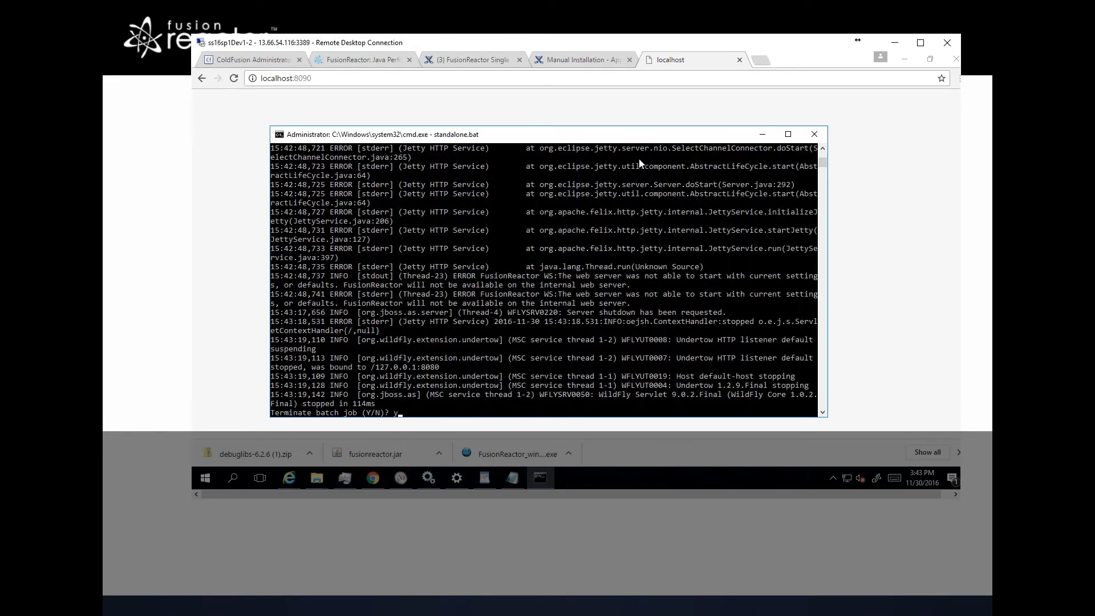
pyautogui.press('Return')
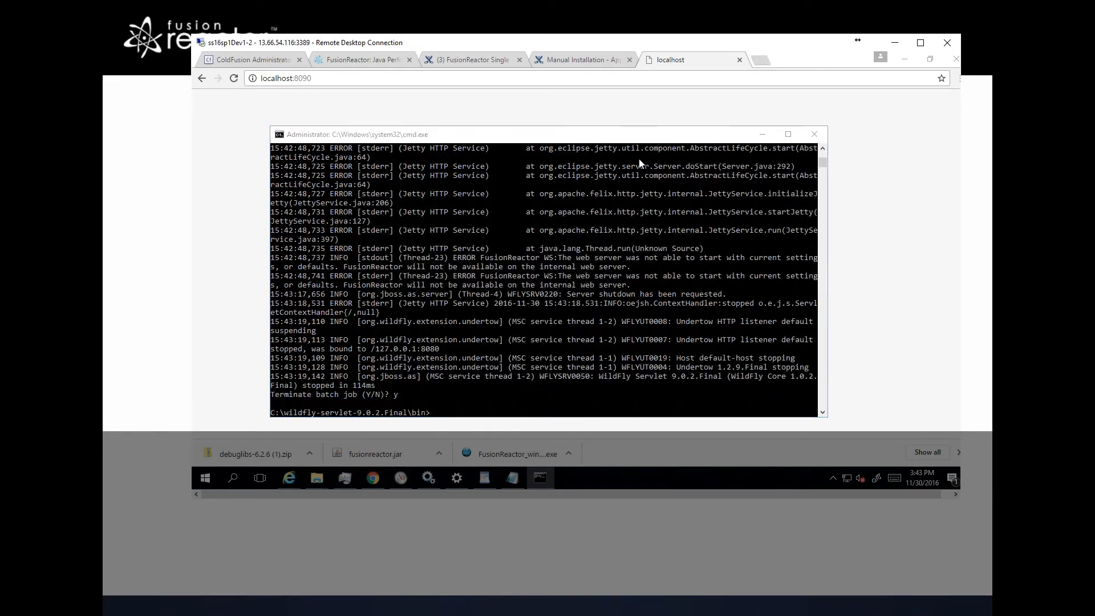
# Step: Change the FusionReactor address in standalone.conf.bat to 8089 and rerun standalone.bat to restart WildFly
pyautogui.hotkey('alt', 'Tab')
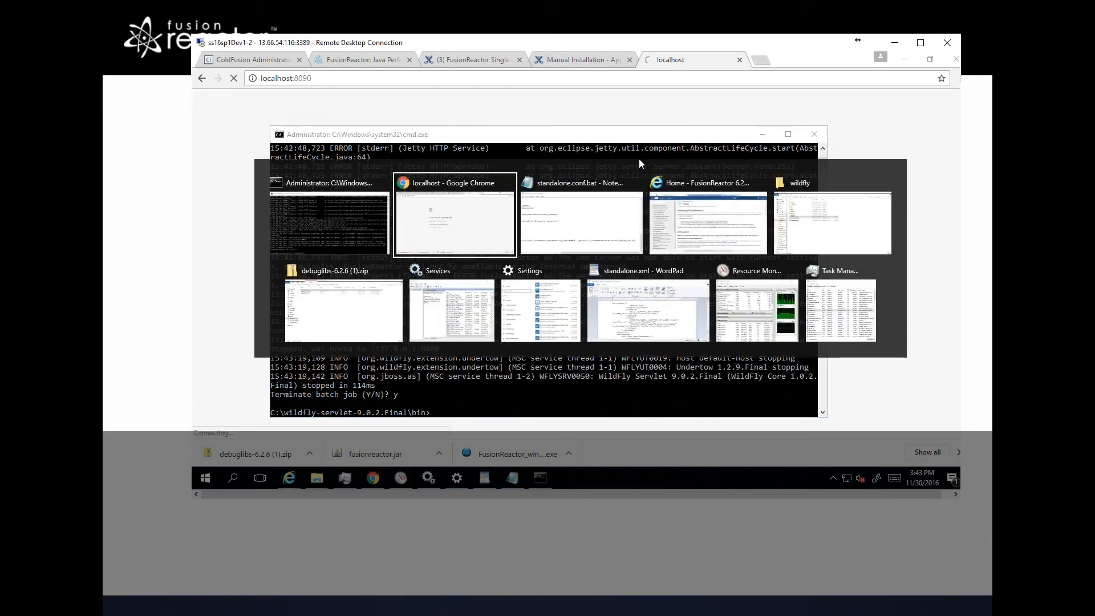
pyautogui.hotkey('alt', 'Tab')
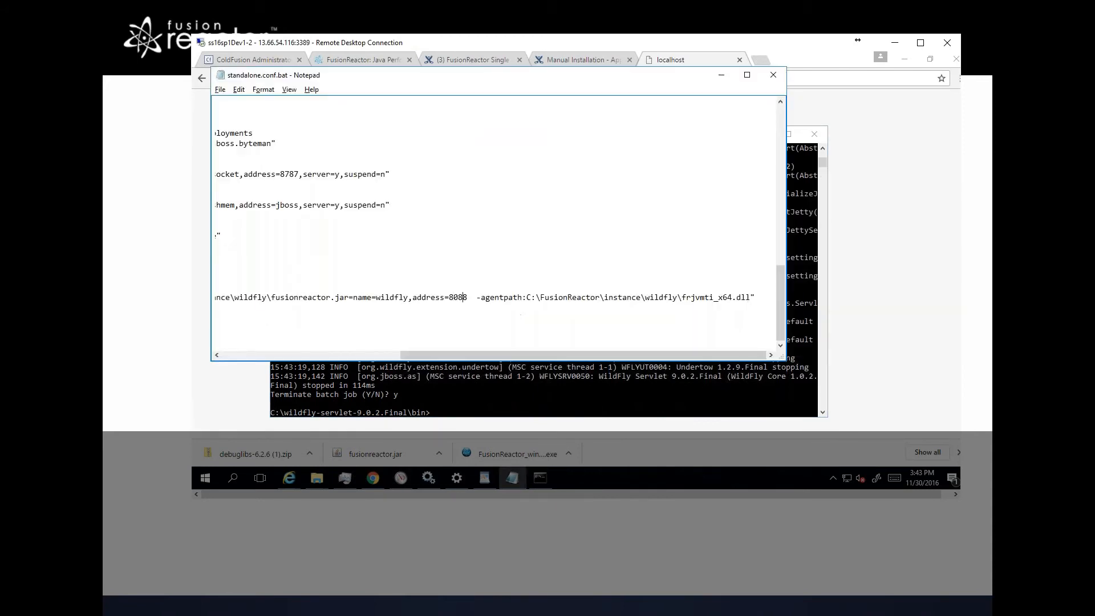
pyautogui.write('9')
pyautogui.hotkey('alt', 'Tab')
pyautogui.hotkey('alt', 'Tab')
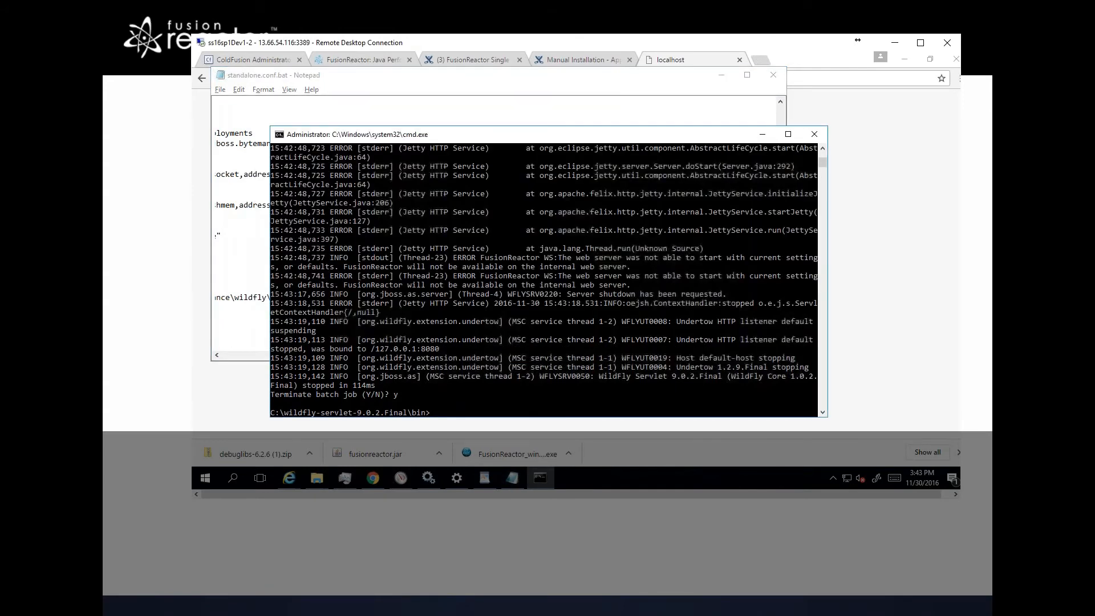
pyautogui.press('Up')
pyautogui.press('Return')
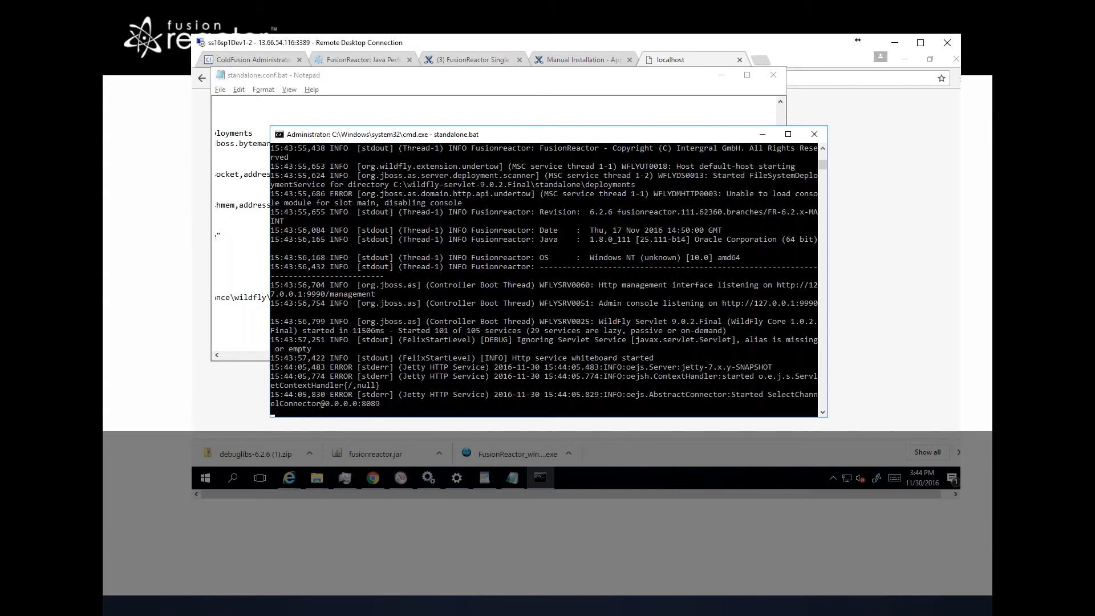
# Step: Reload the localhost:8090 page in the browser
pyautogui.hotkey('alt', 'Tab')
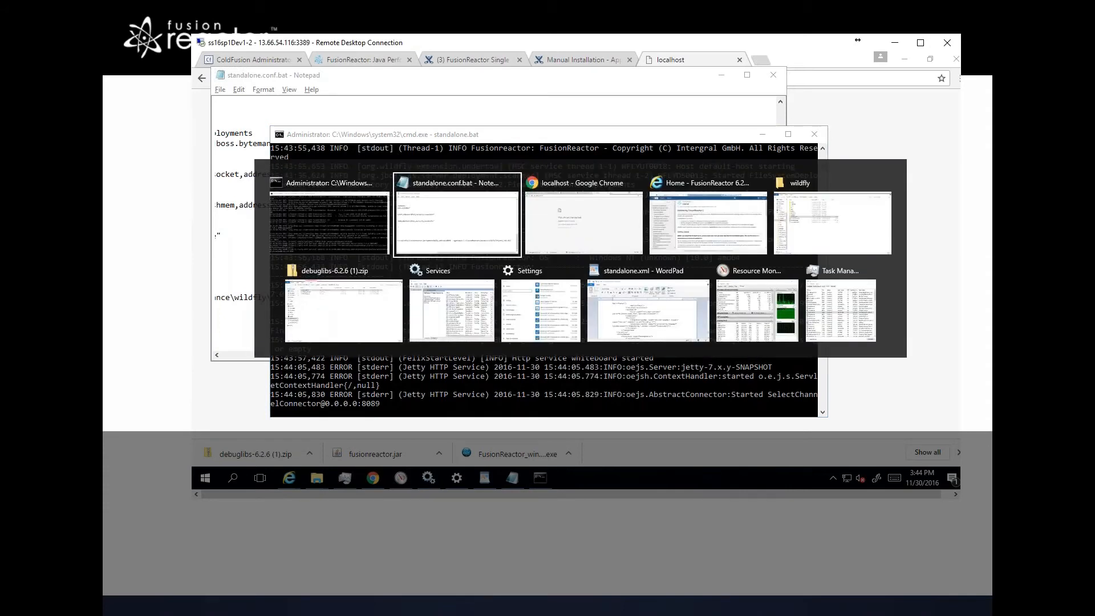
pyautogui.hotkey('alt', 'Tab')
pyautogui.press('F5')
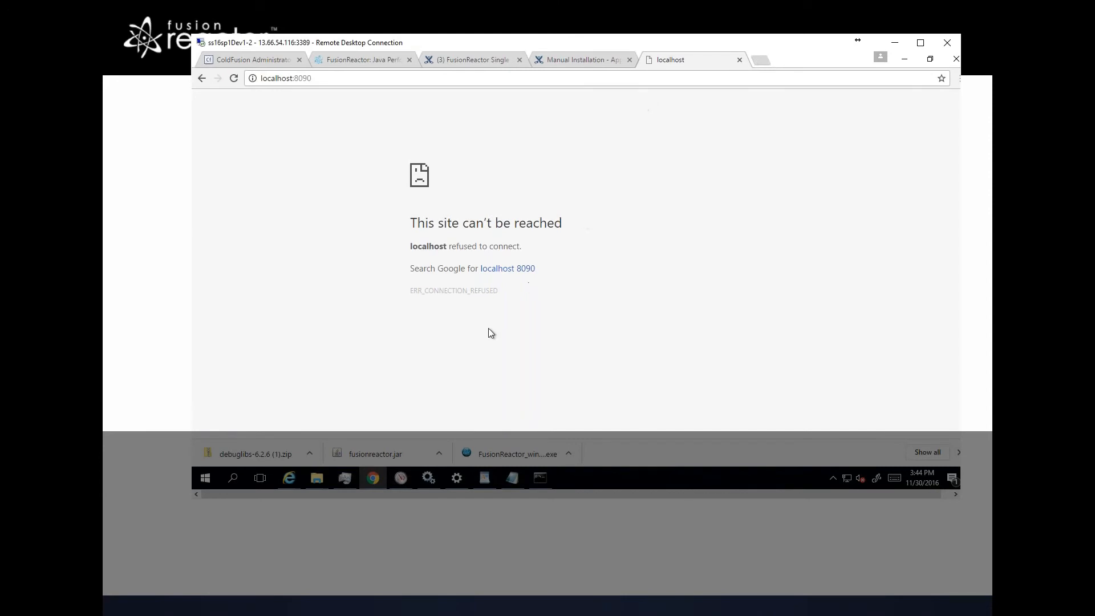
# Step: Switch to Internet Explorer, open a new tab and try to browse to localhost:8089
pyautogui.moveTo(369, 486)
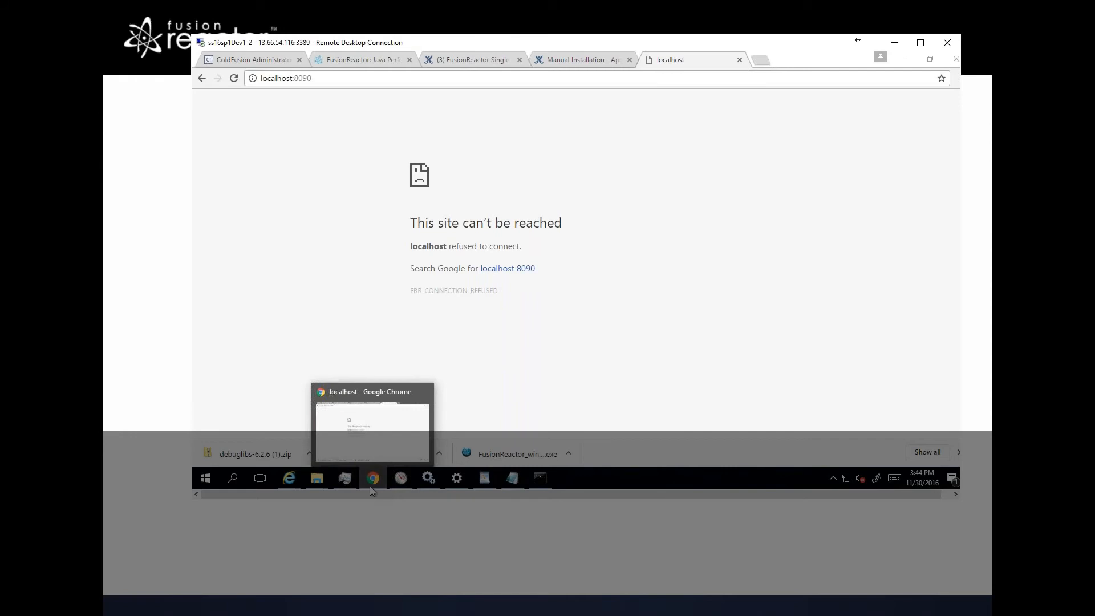
pyautogui.click(370, 486)
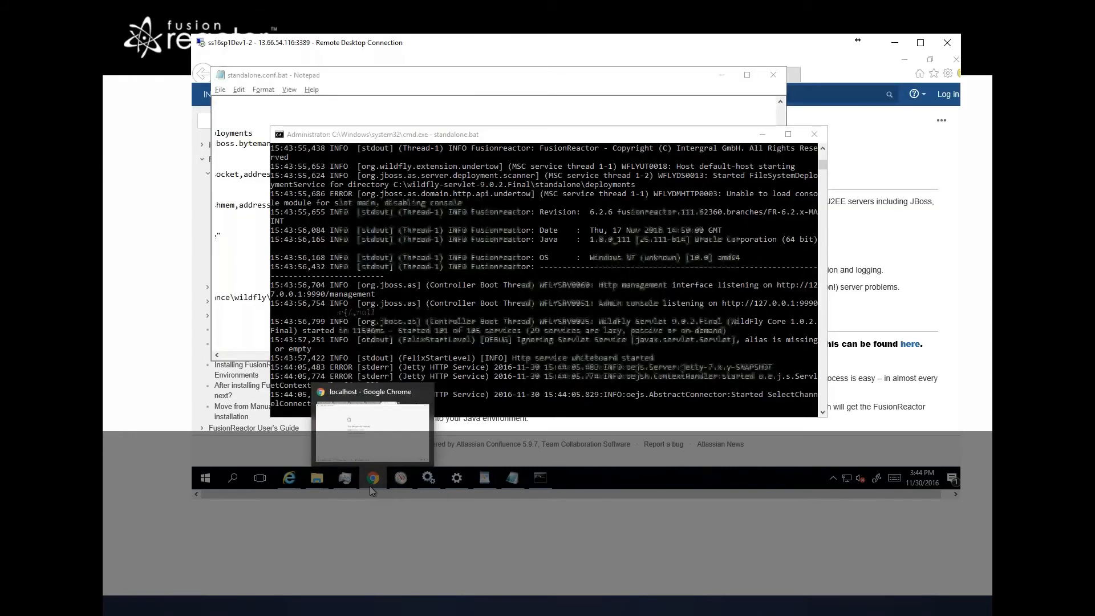
pyautogui.click(377, 443)
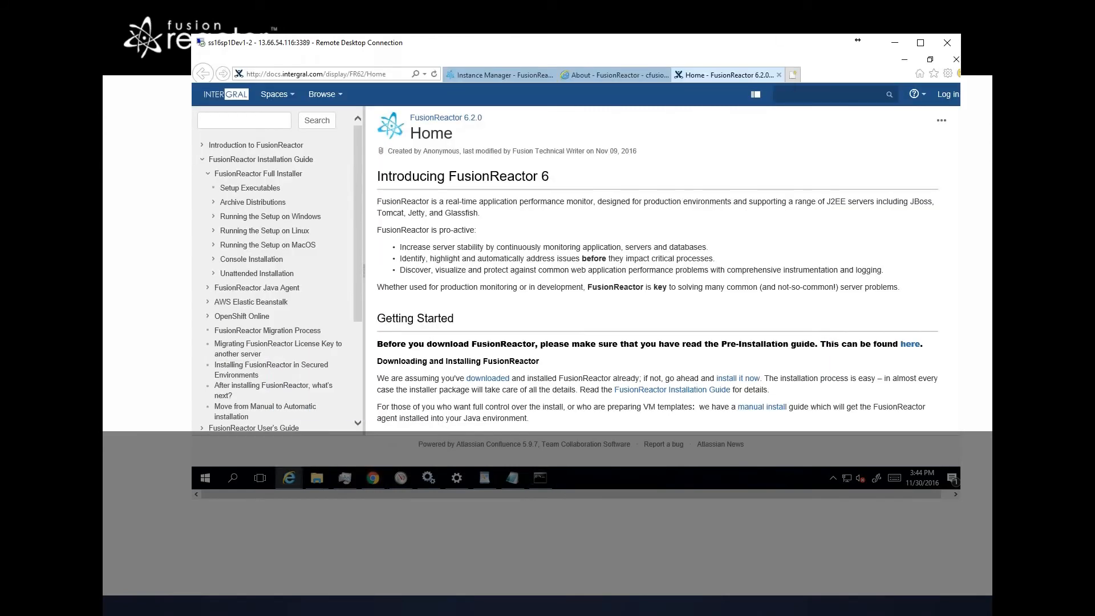
pyautogui.click(791, 77)
pyautogui.write('w')
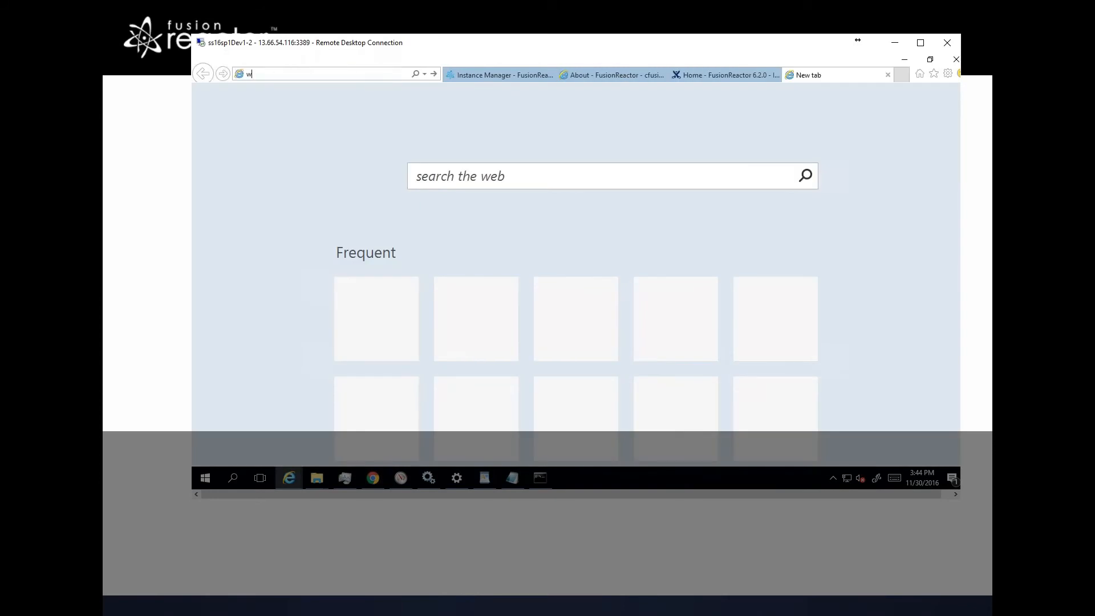
pyautogui.write('ildfly')
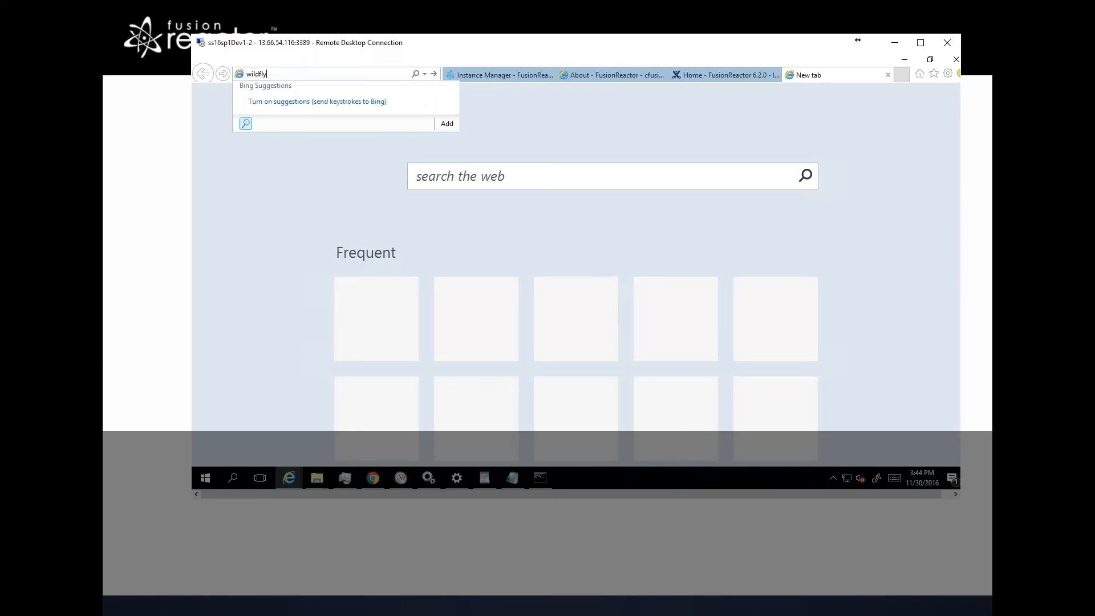
pyautogui.hotkey('ctrl', 'a')
pyautogui.write('localhost:8089')
pyautogui.press('Return')
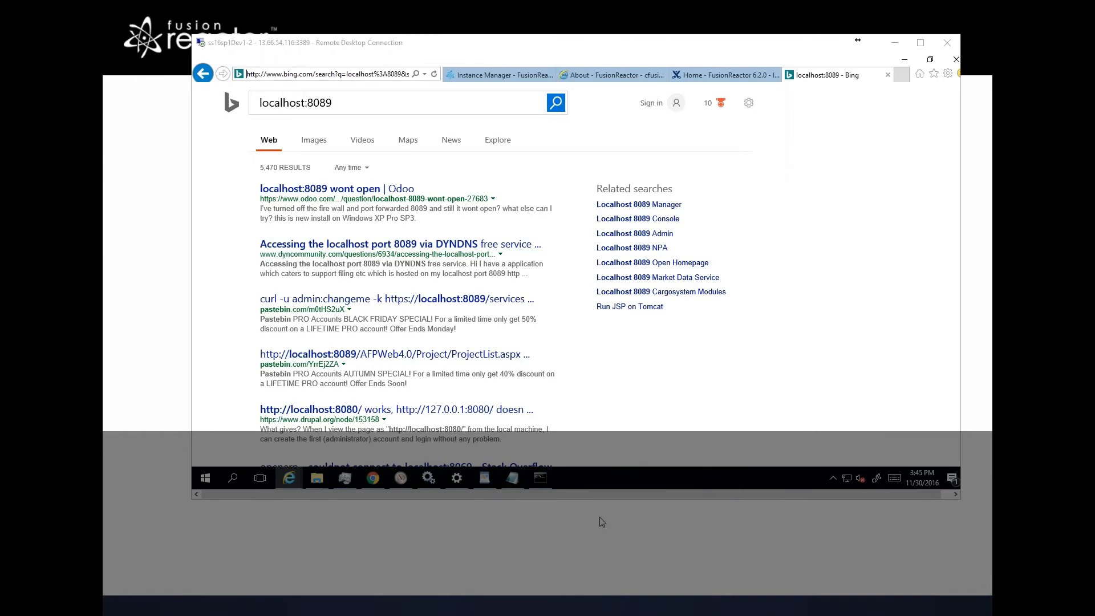
# Step: Re-enter localhost:8089 in Internet Explorer's address bar and try loading it again
pyautogui.click(372, 74)
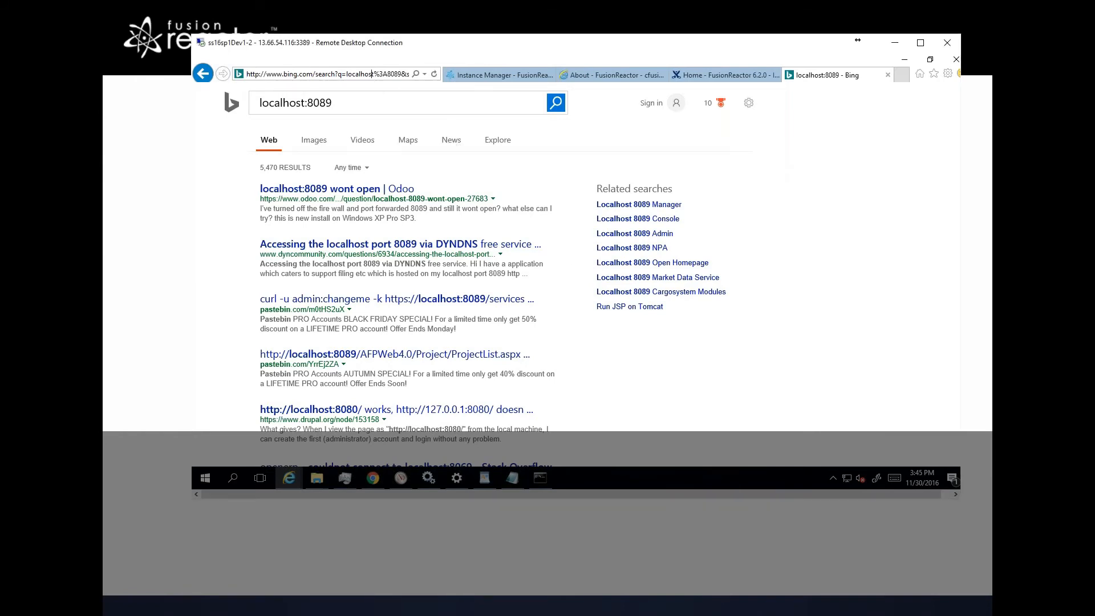
pyautogui.click(372, 74)
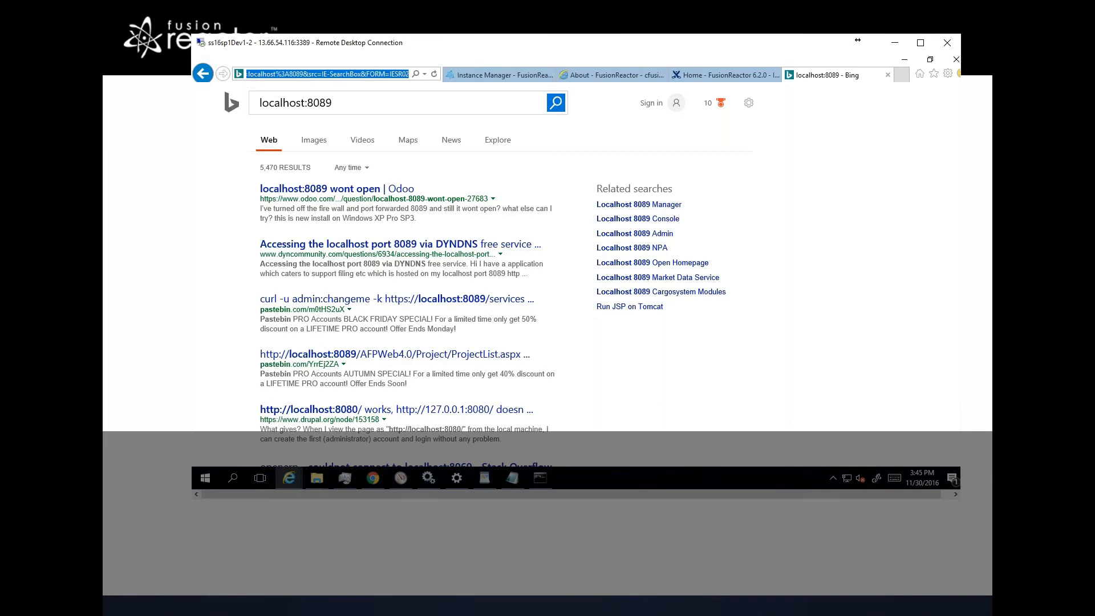
pyautogui.write('localhos')
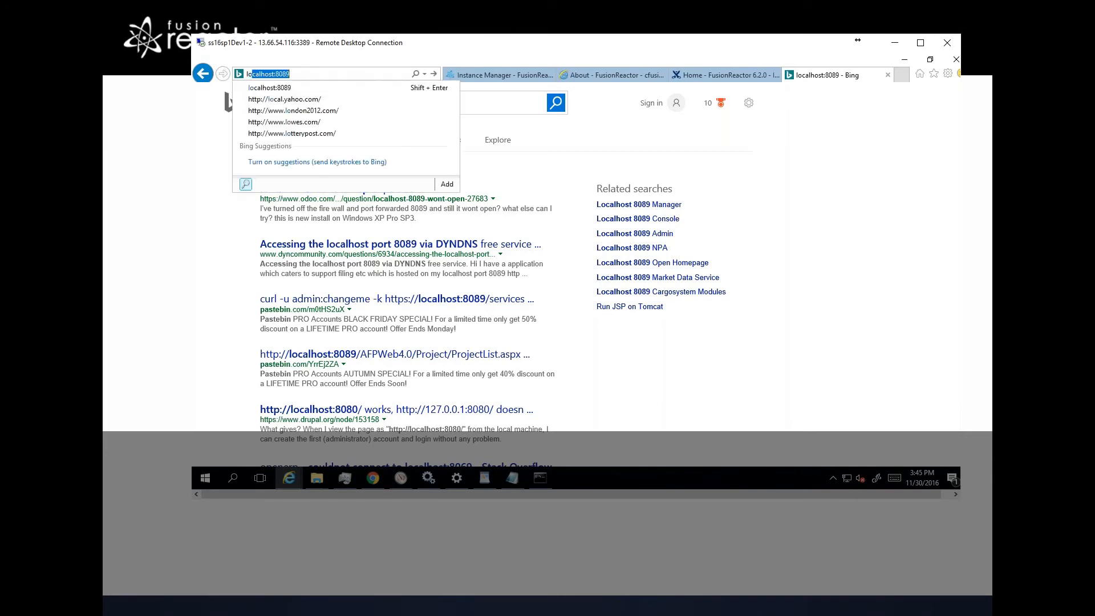
pyautogui.write('t:')
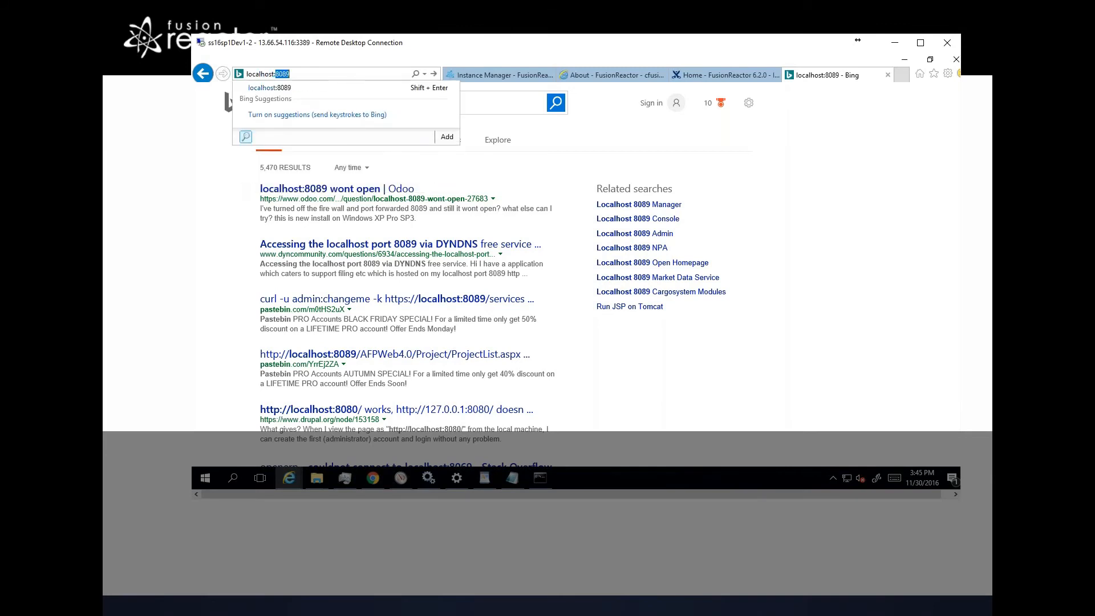
pyautogui.press('Right')
pyautogui.press('Return')
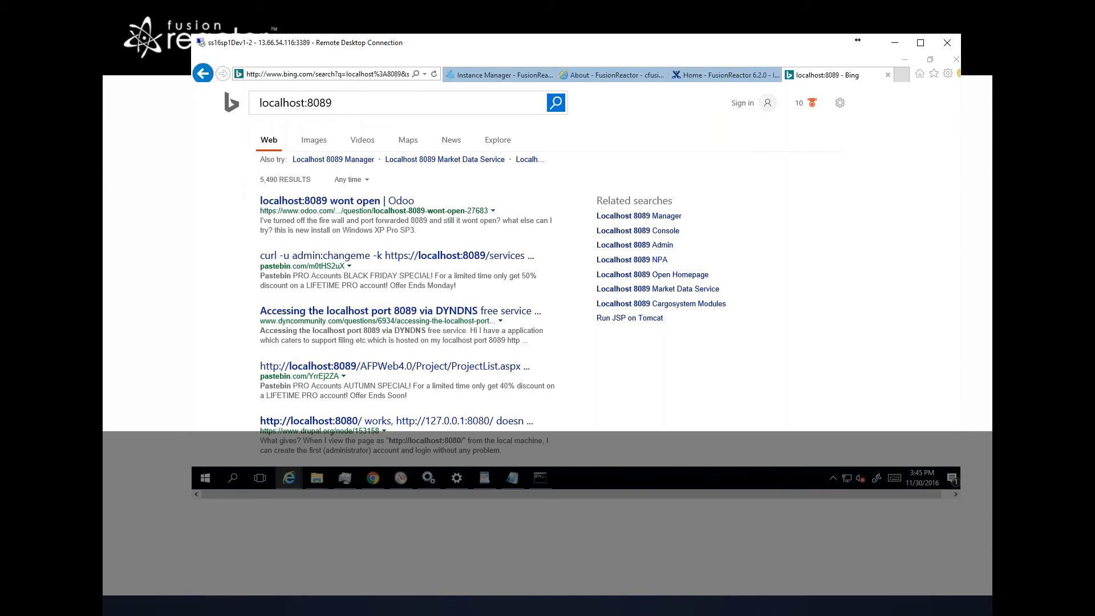
# Step: Check the WildFly console, return to Chrome and open 127.0.0.1:8089 in the localhost tab
pyautogui.hotkey('alt', 'Tab')
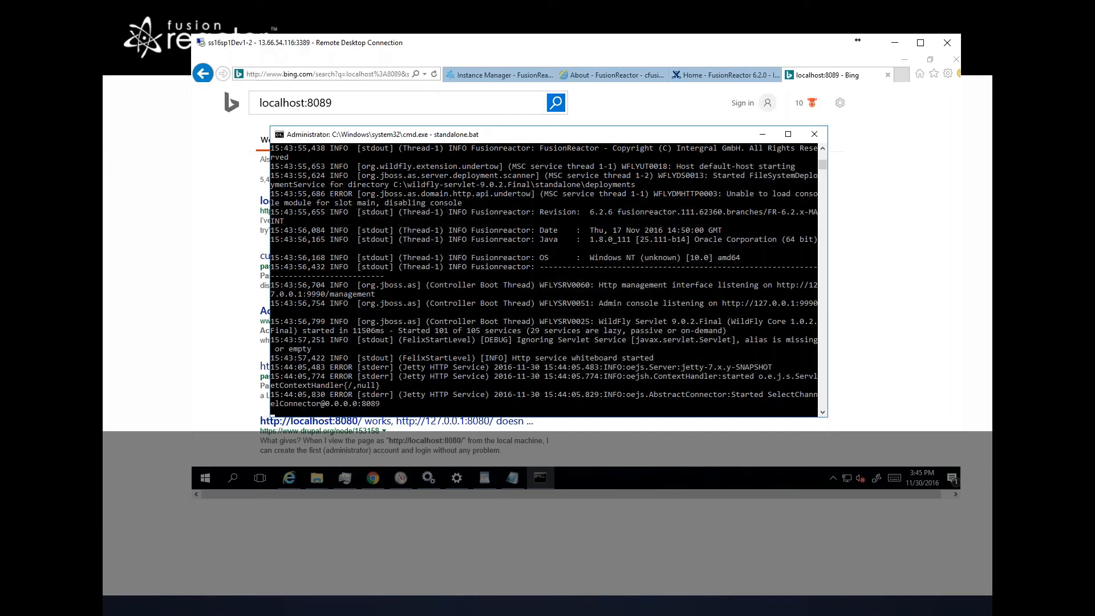
pyautogui.click(397, 74)
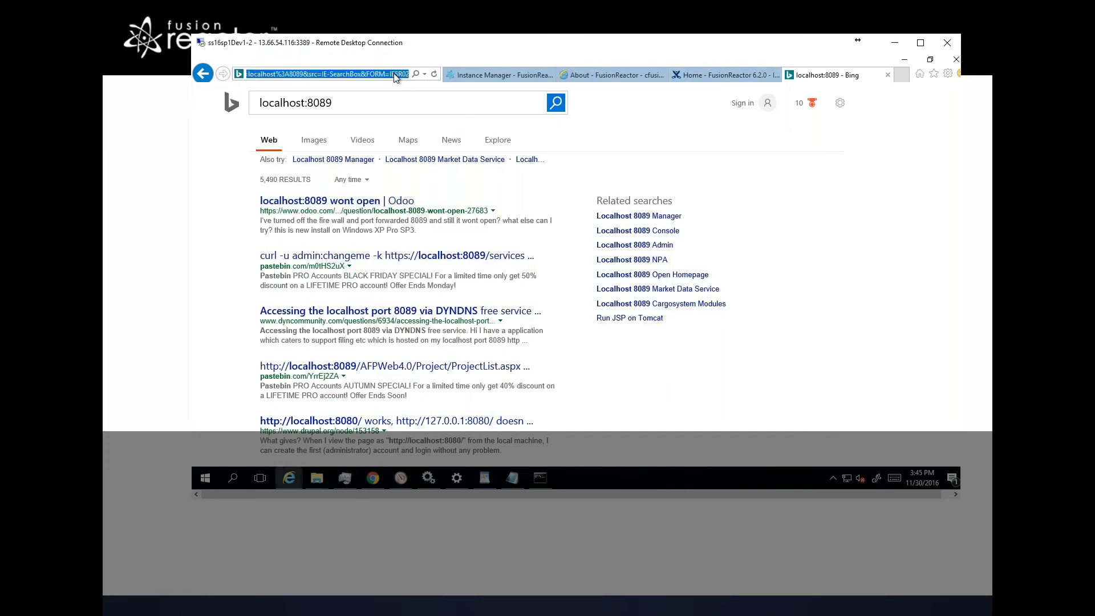
pyautogui.hotkey('alt', 'Tab')
pyautogui.hotkey('alt', 'Tab')
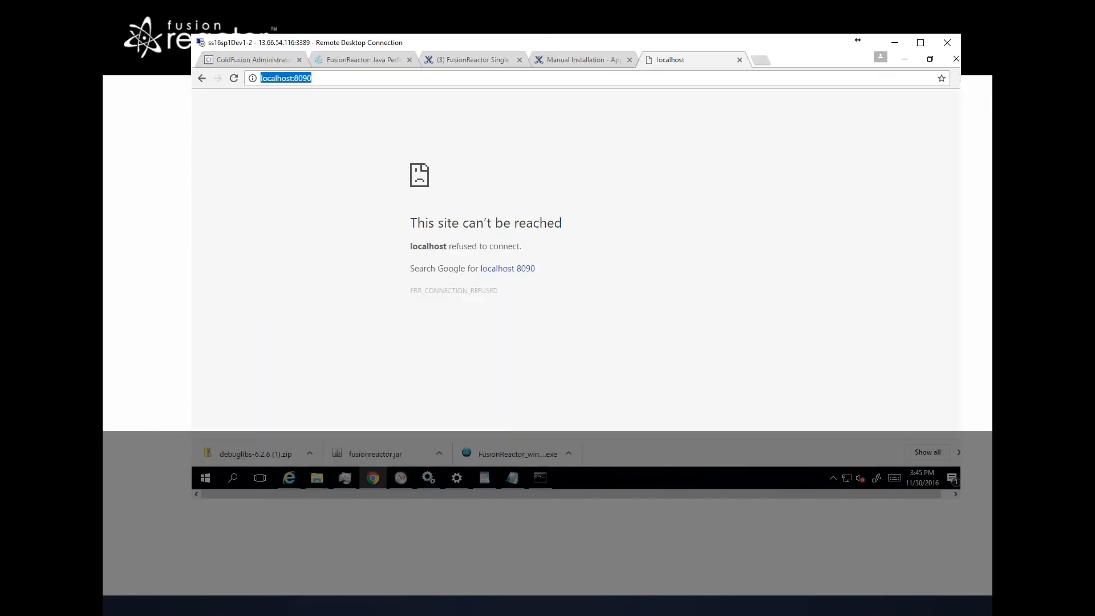
pyautogui.click(294, 78)
pyautogui.doubleClick(280, 78)
pyautogui.write('127.0.0.1')
pyautogui.press('BackSpace')
pyautogui.press('BackSpace')
pyautogui.press('BackSpace')
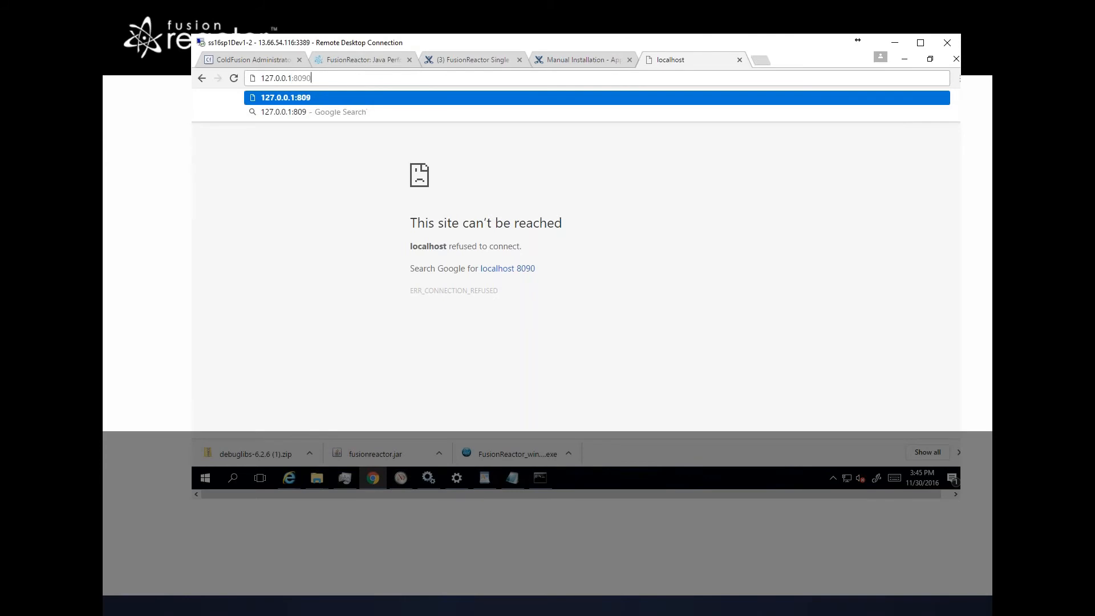
pyautogui.write('089')
pyautogui.press('Return')
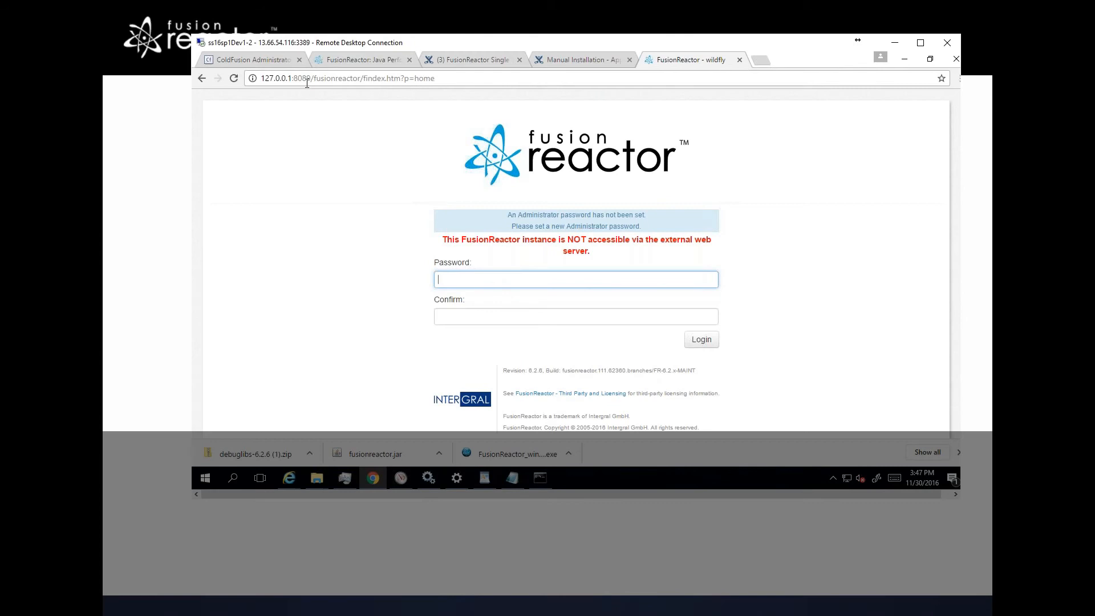
# Step: Set and confirm a new FusionReactor administrator password, then log in
pyautogui.write('admin')
pyautogui.press('Tab')
pyautogui.write('admin')
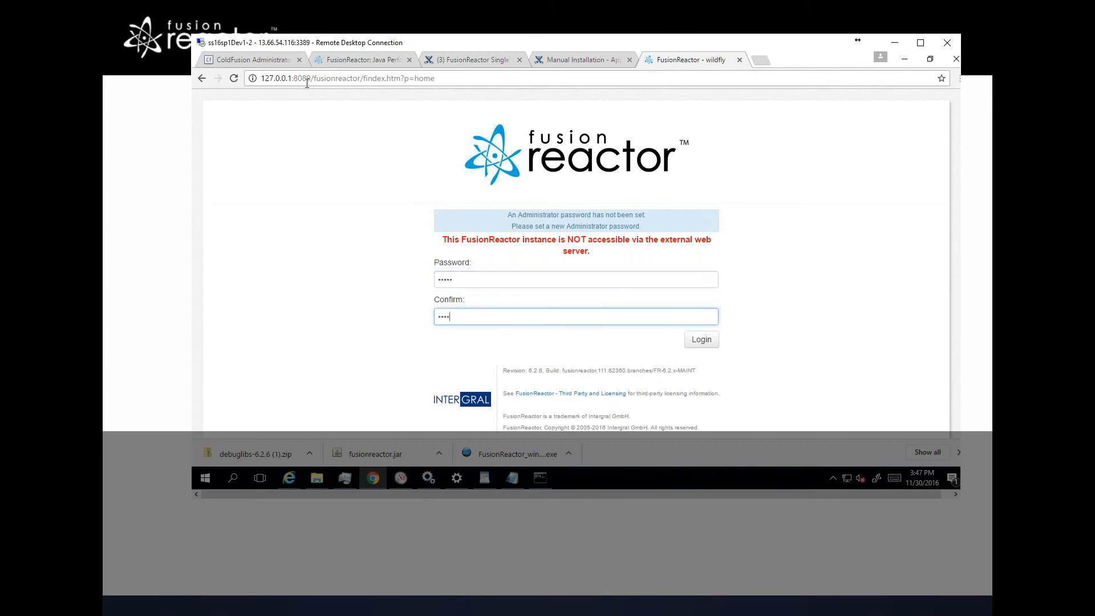
pyautogui.press('Return')
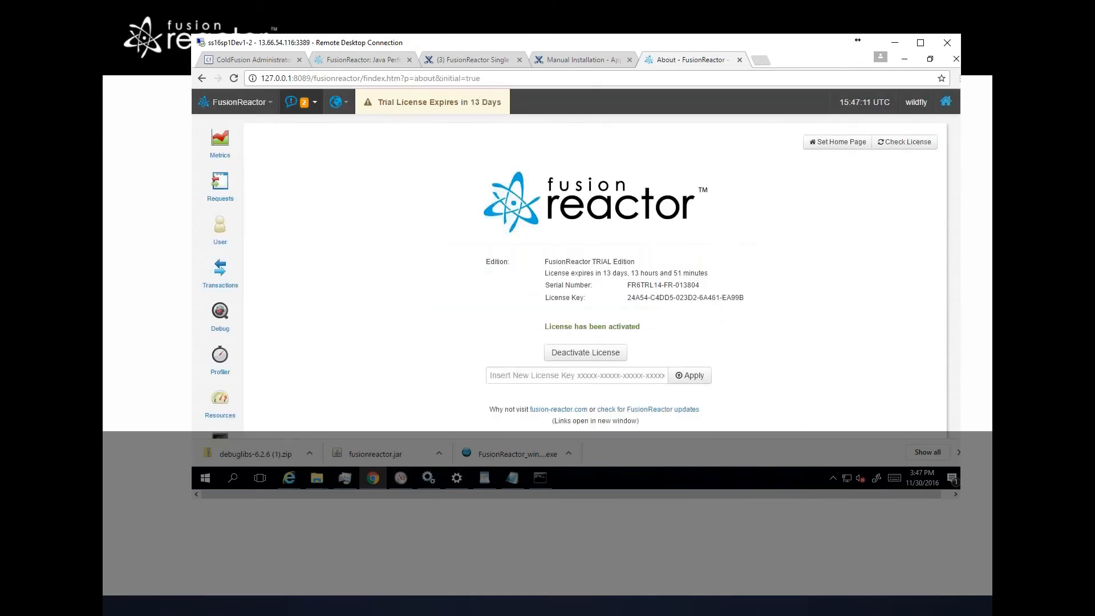
pyautogui.moveTo(233, 143)
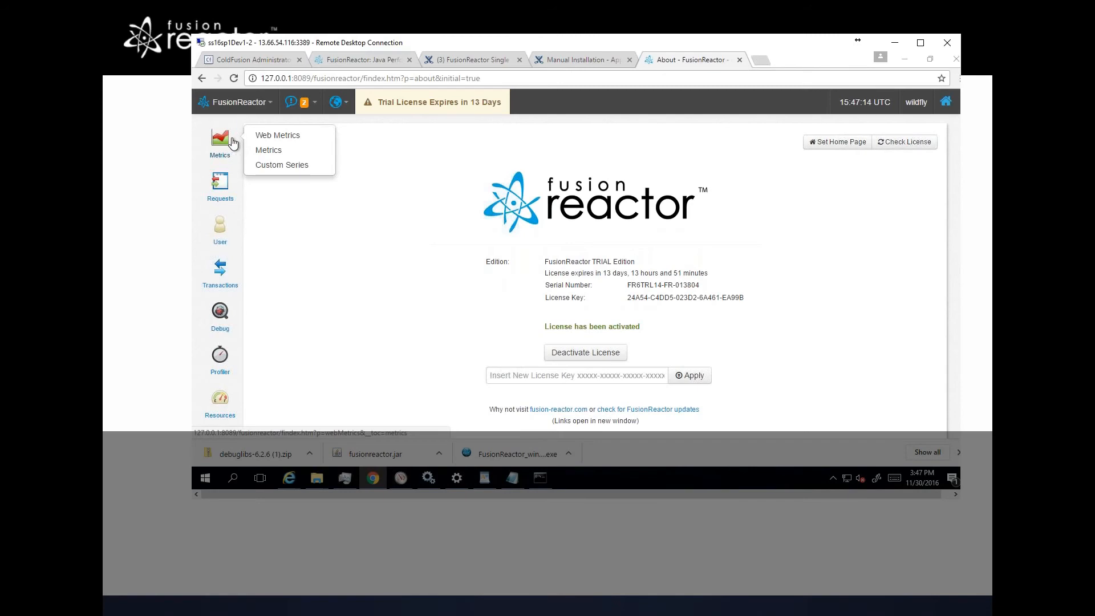
pyautogui.hotkey('alt', 'Tab')
pyautogui.hotkey('alt', 'Tab')
pyautogui.hotkey('alt', 'Tab')
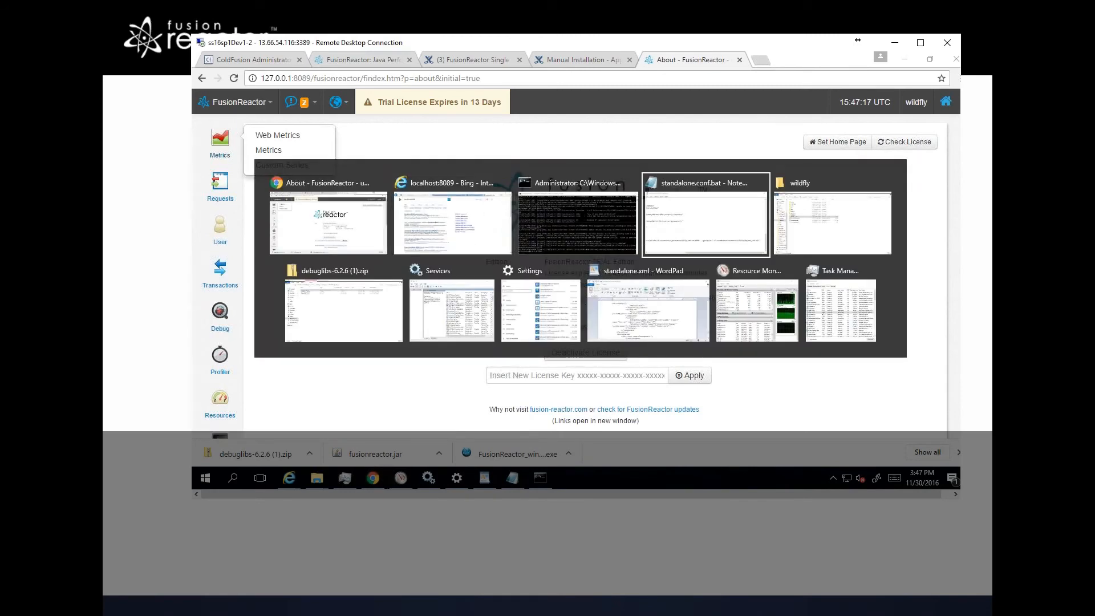
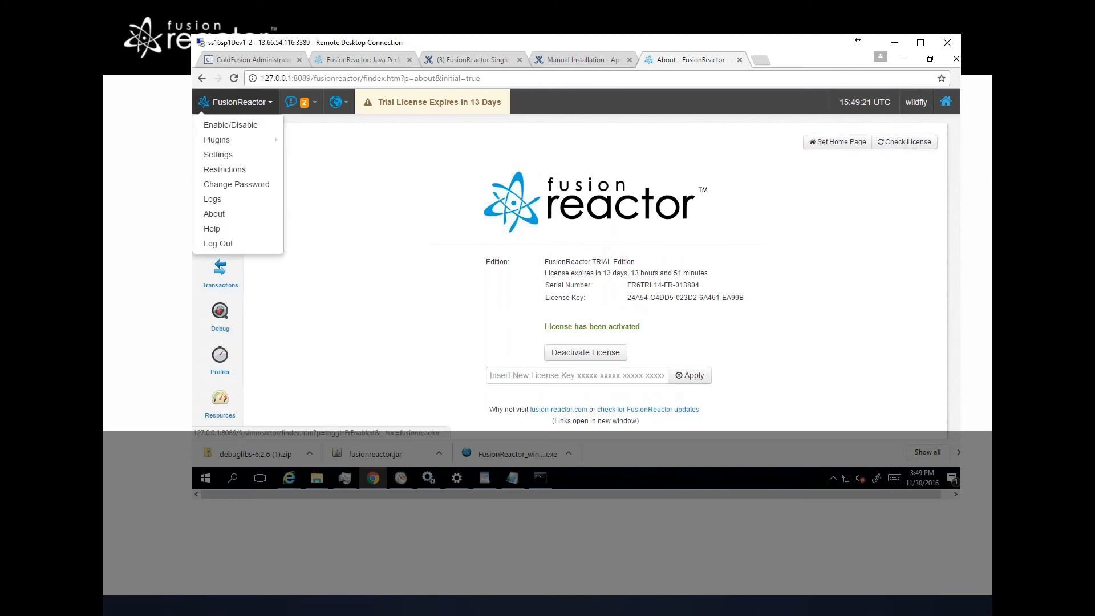
# Step: Log out of the FusionReactor administrator session
pyautogui.click(227, 245)
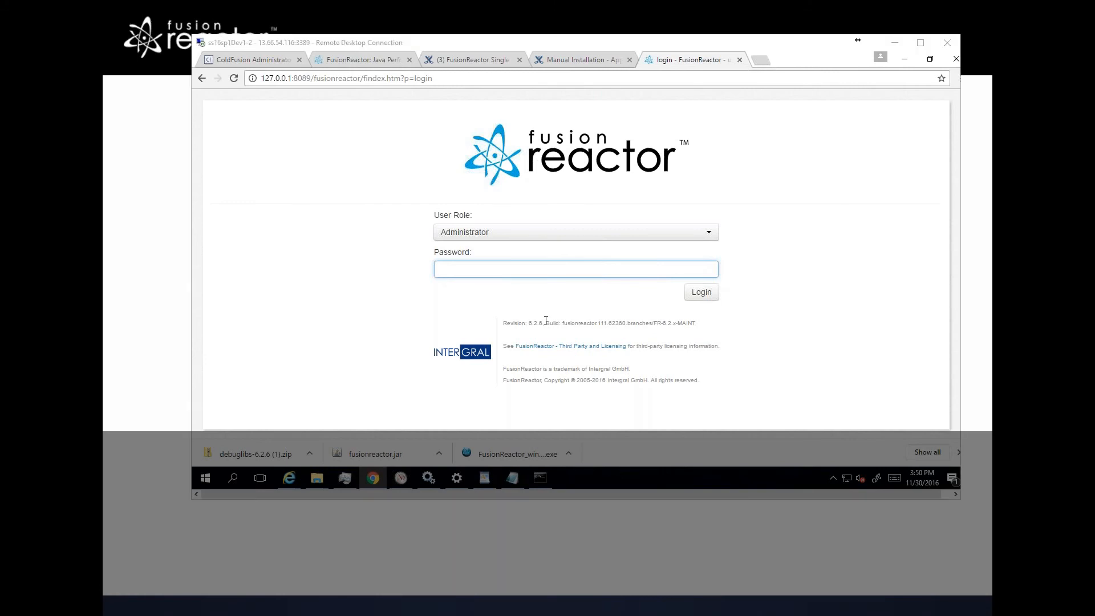
pyautogui.hotkey('alt', 'Tab')
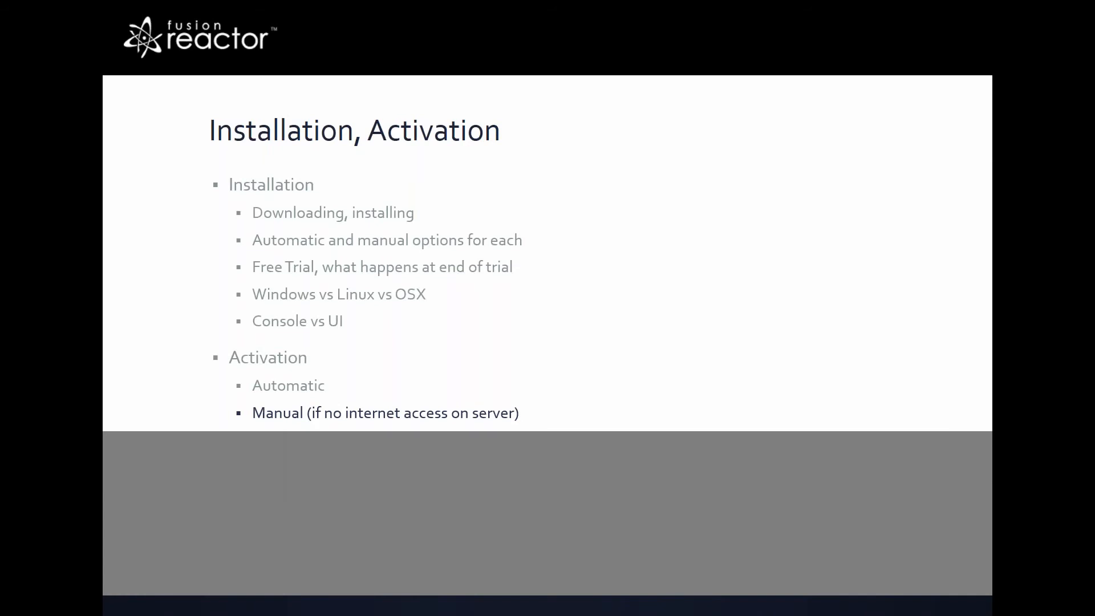
pyautogui.press('Right')
pyautogui.press('Right')
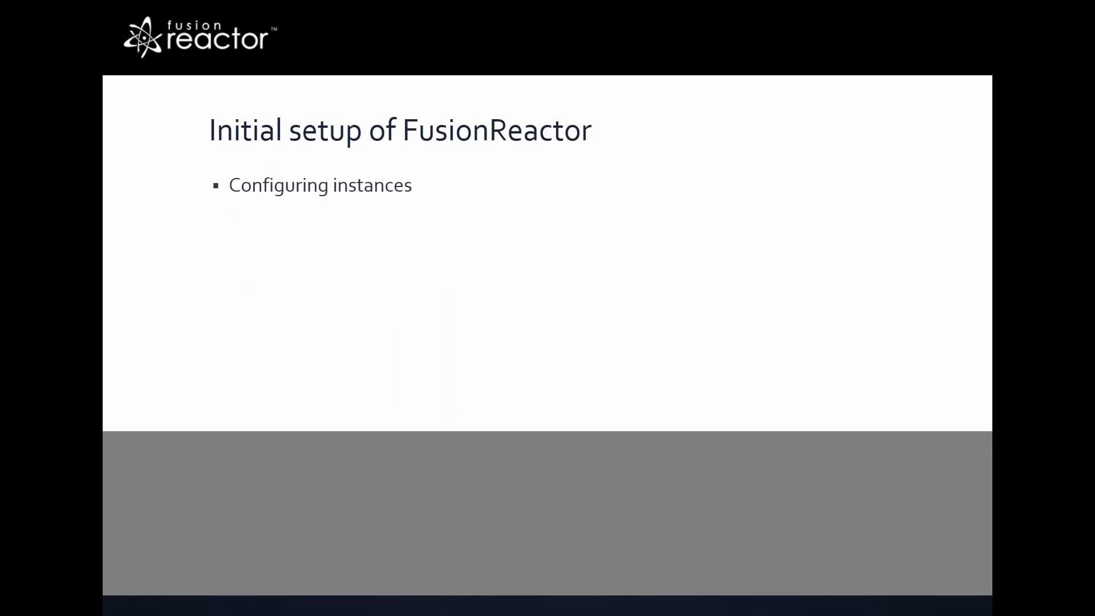
pyautogui.press('Right')
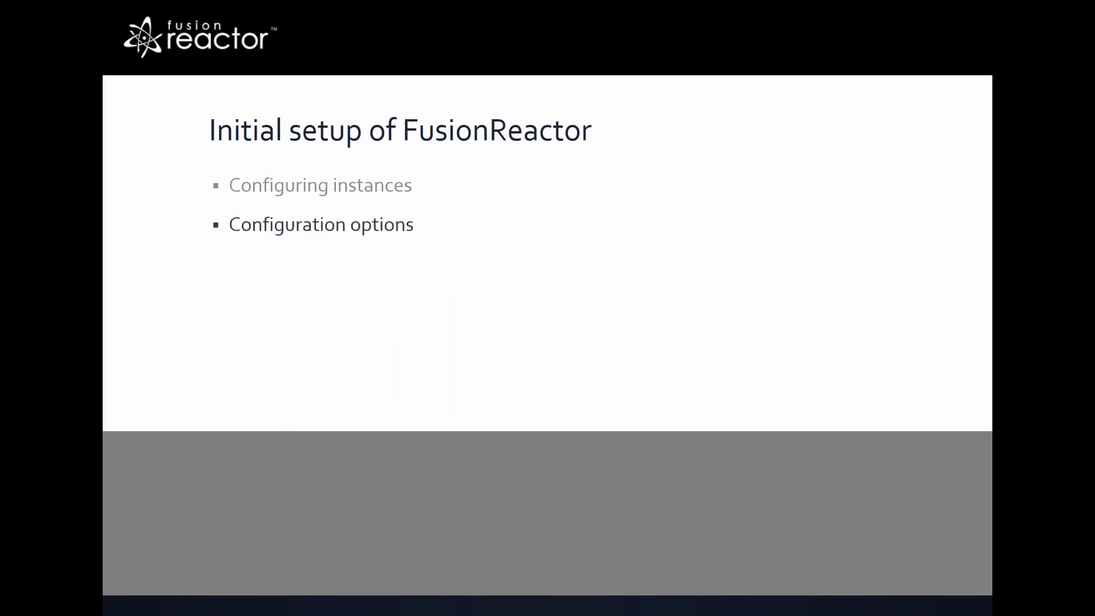
pyautogui.press('Right')
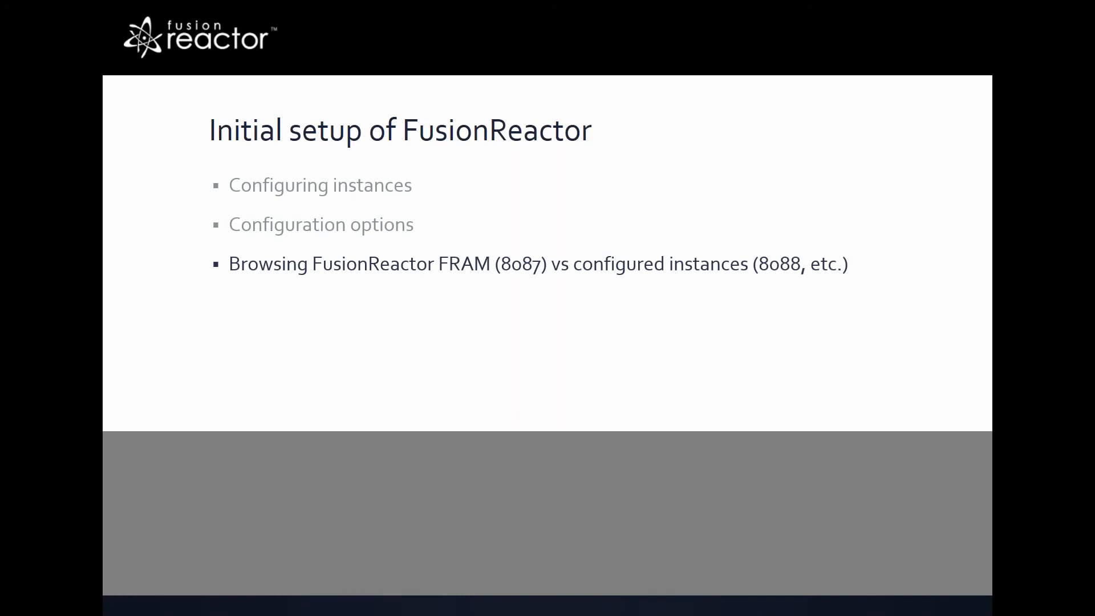
pyautogui.press('Right')
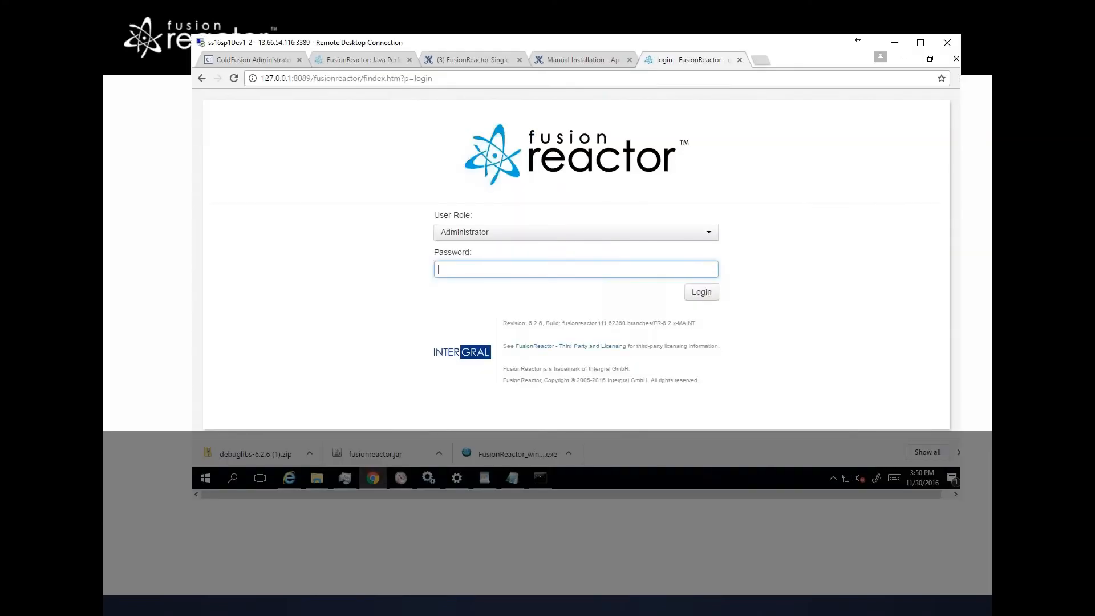
# Step: Open a new browser tab and browse to carehart.org
pyautogui.click(760, 61)
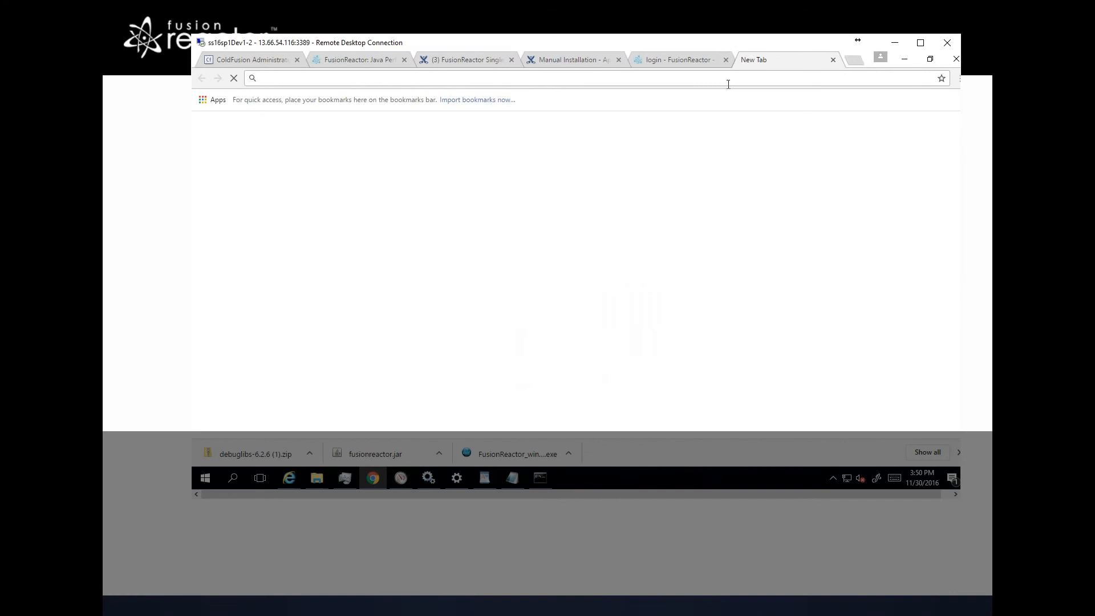
pyautogui.write('carehart')
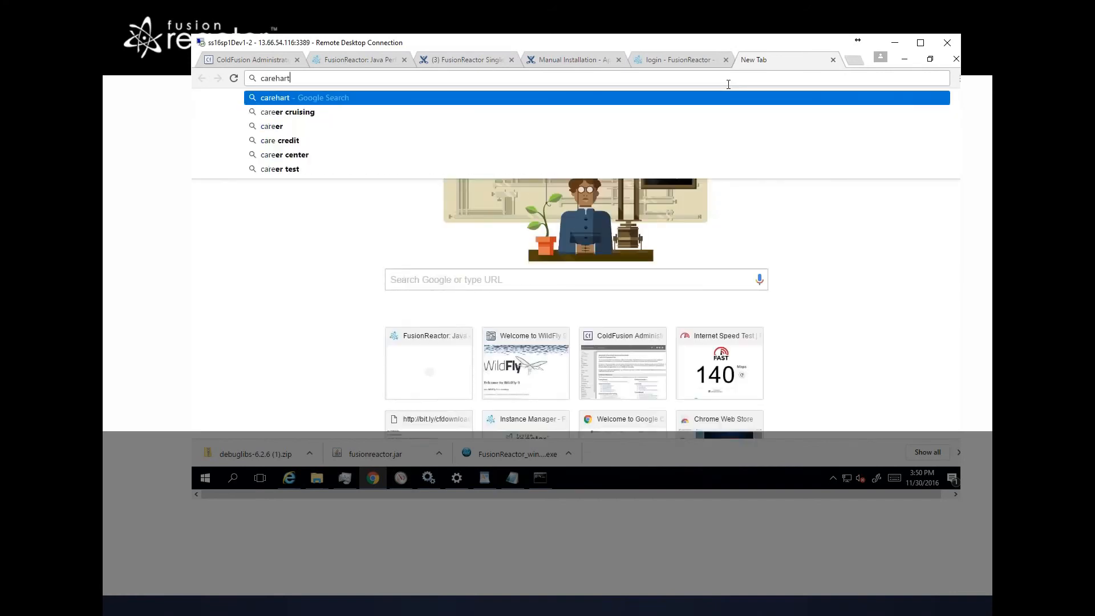
pyautogui.write('.org')
pyautogui.press('Return')
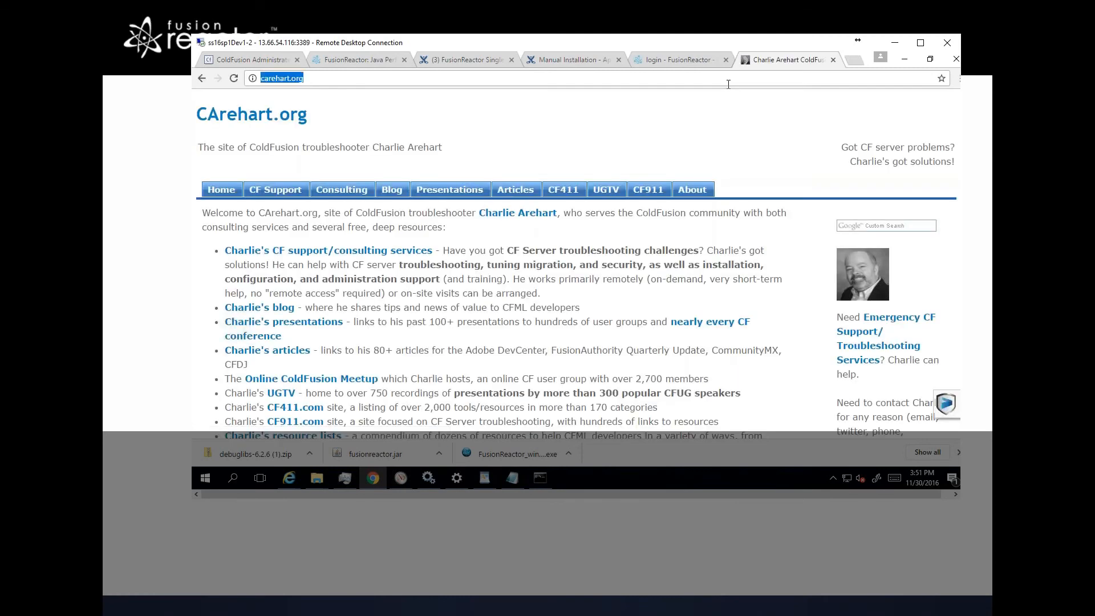
# Step: Try to load the site on port 8088 from the carehart.org tab
pyautogui.write(':8088')
pyautogui.press('Return')
# Step: Copy the /fusionreactor/findex.htm path from the FusionReactor login tab's address
pyautogui.click(689, 60)
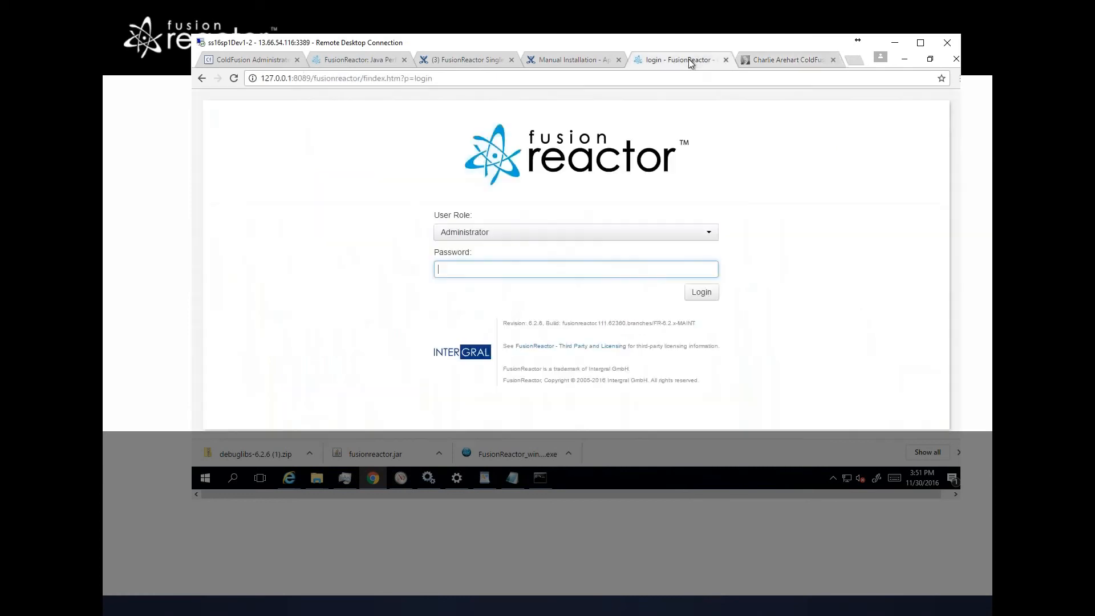
pyautogui.click(316, 78)
pyautogui.click(316, 78)
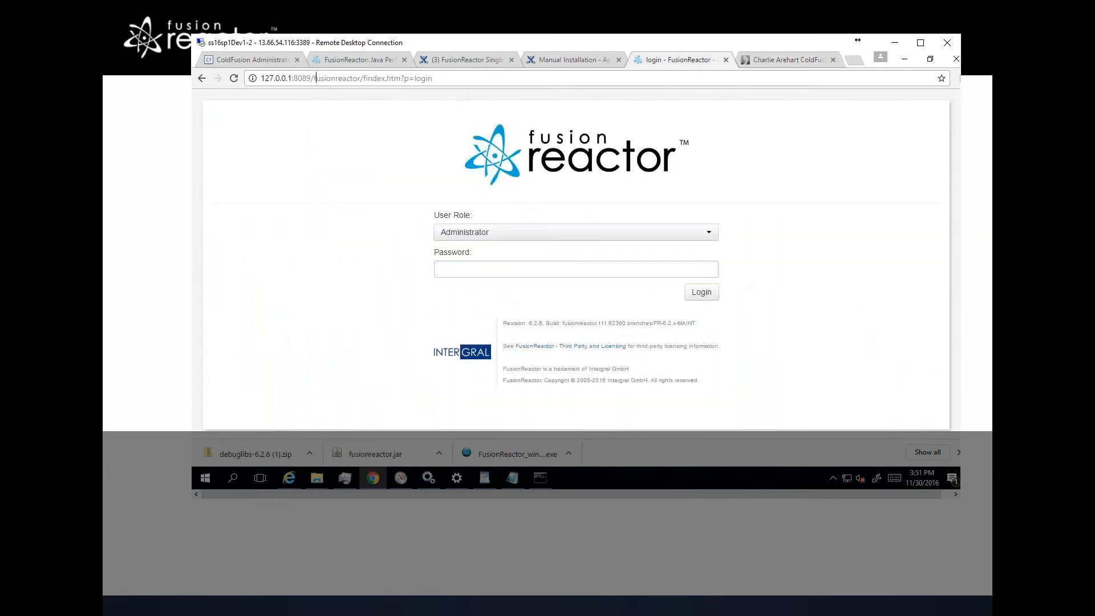
pyautogui.moveTo(311, 78); pyautogui.dragTo(401, 78)
pyautogui.hotkey('ctrl', 'c')
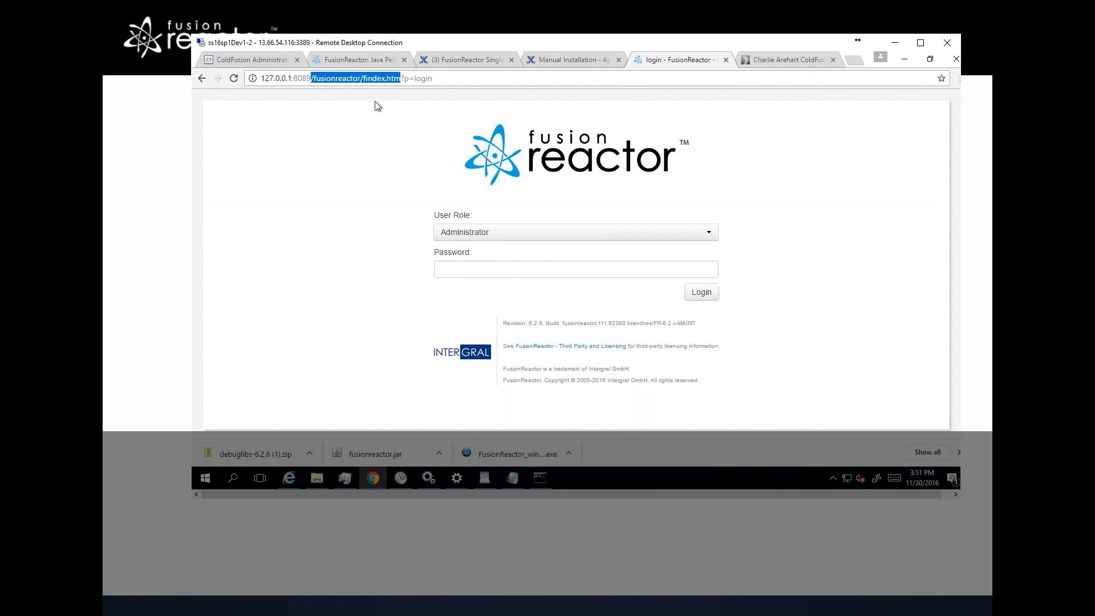
# Step: Browse to carehart.org/fusionreactor.cfm/findex.htm in the carehart.org tab to reach FusionReactor through the external web server
pyautogui.click(769, 59)
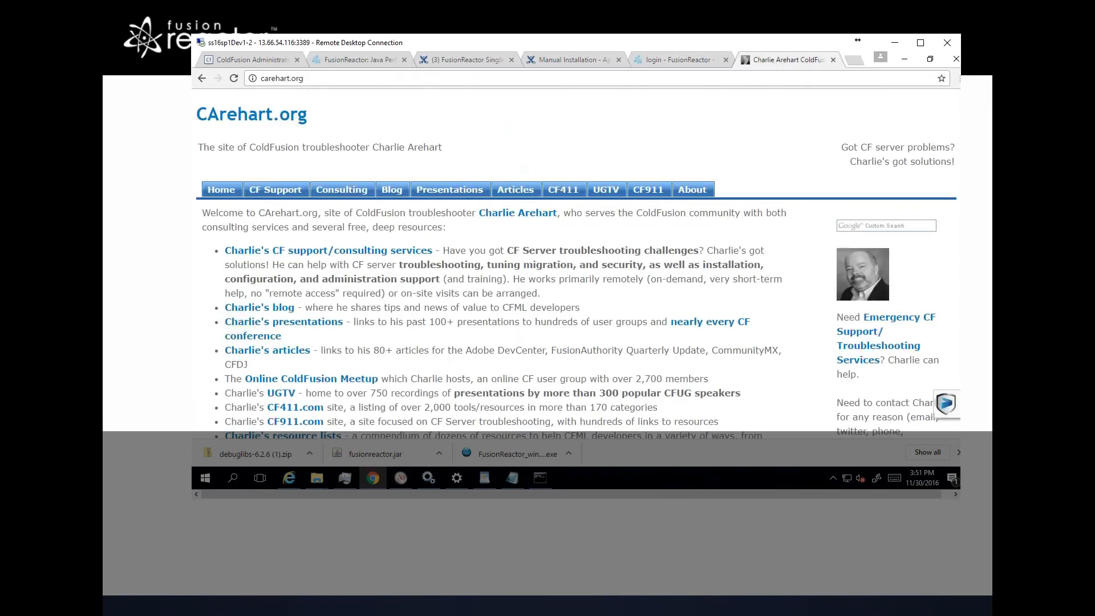
pyautogui.write('/')
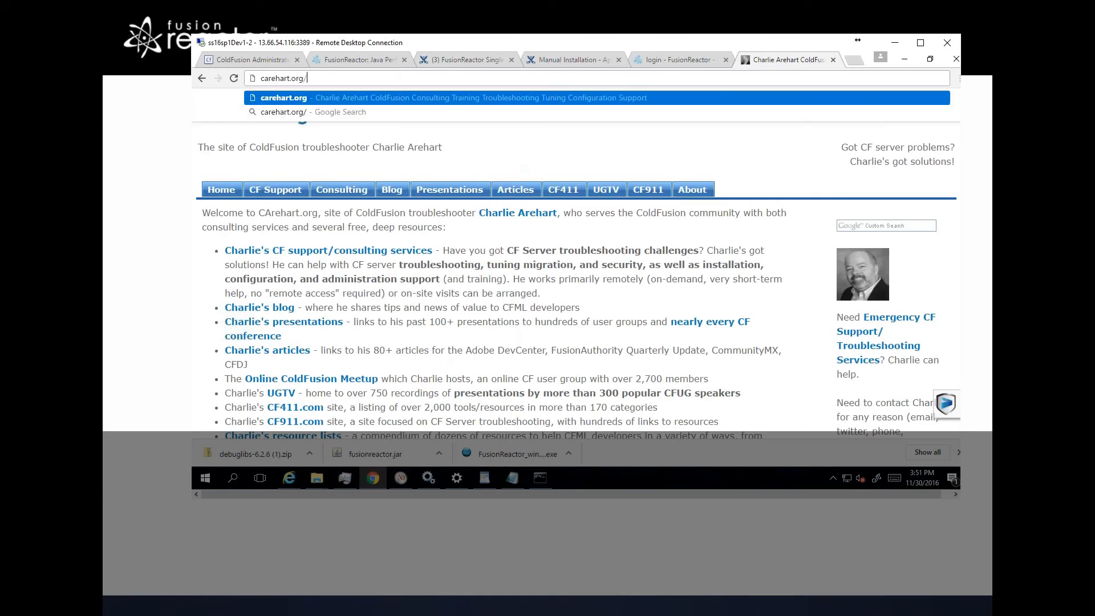
pyautogui.hotkey('ctrl', 'v')
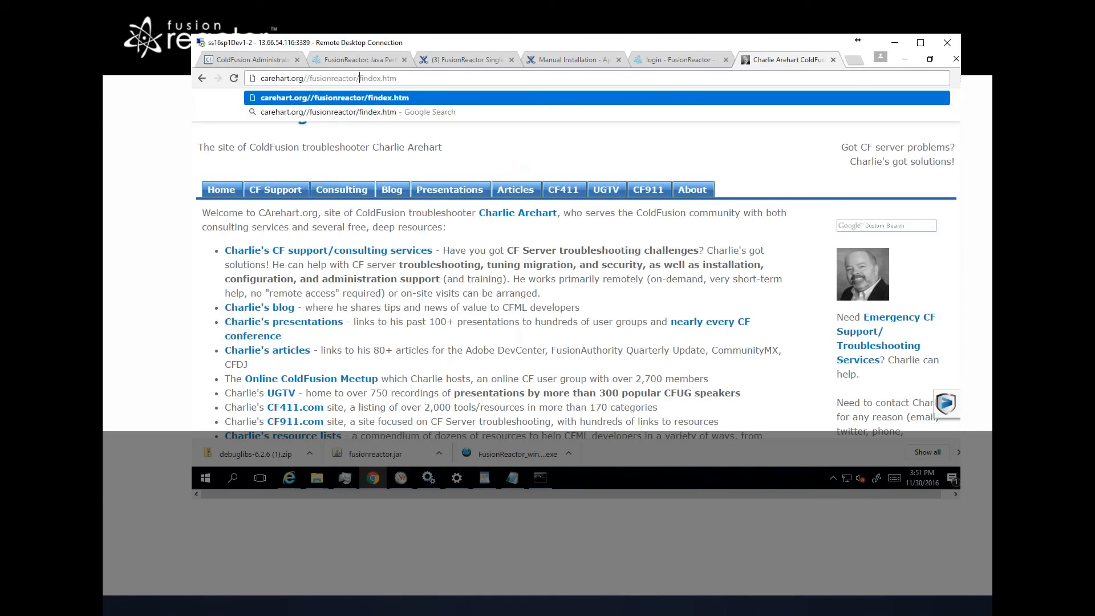
pyautogui.press('BackSpace')
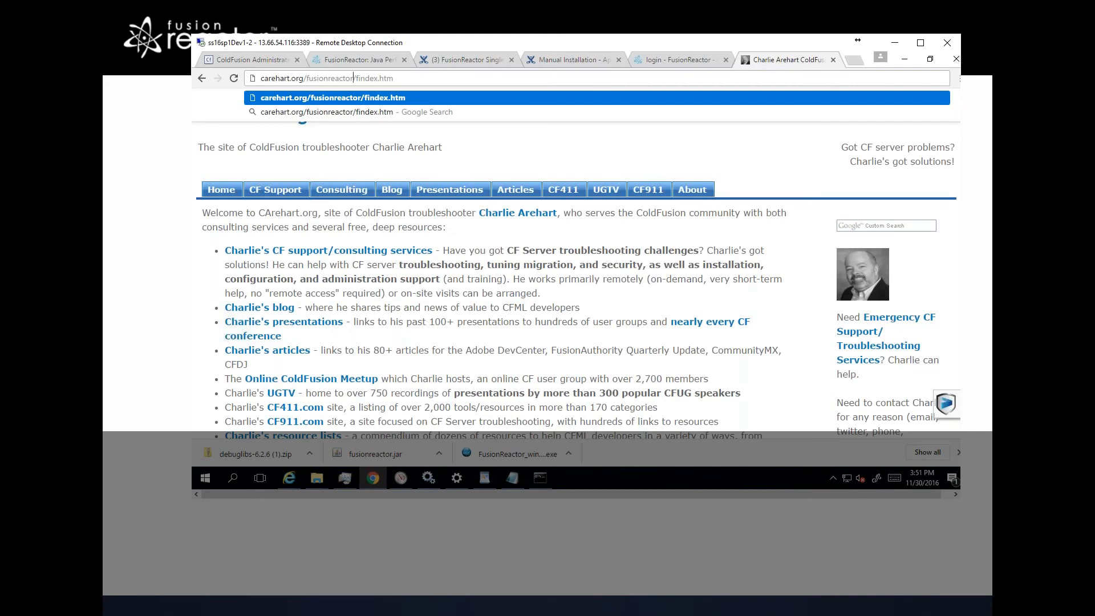
pyautogui.write('.cfm')
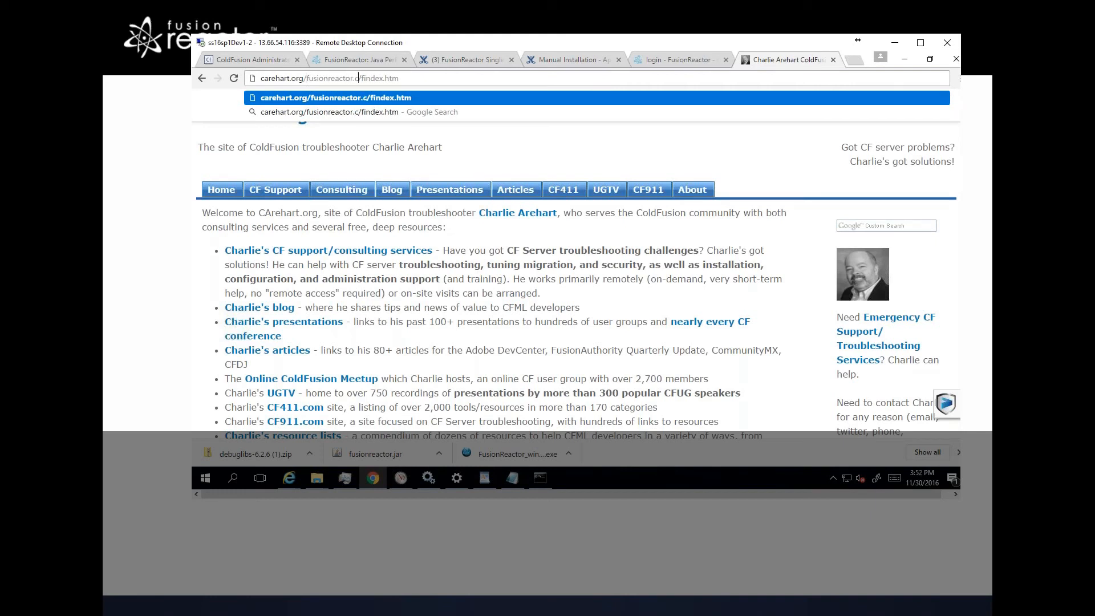
pyautogui.hotkey('shift', 'Left')
pyautogui.hotkey('shift', 'Left')
pyautogui.hotkey('shift', 'Left')
pyautogui.hotkey('shift', 'Left')
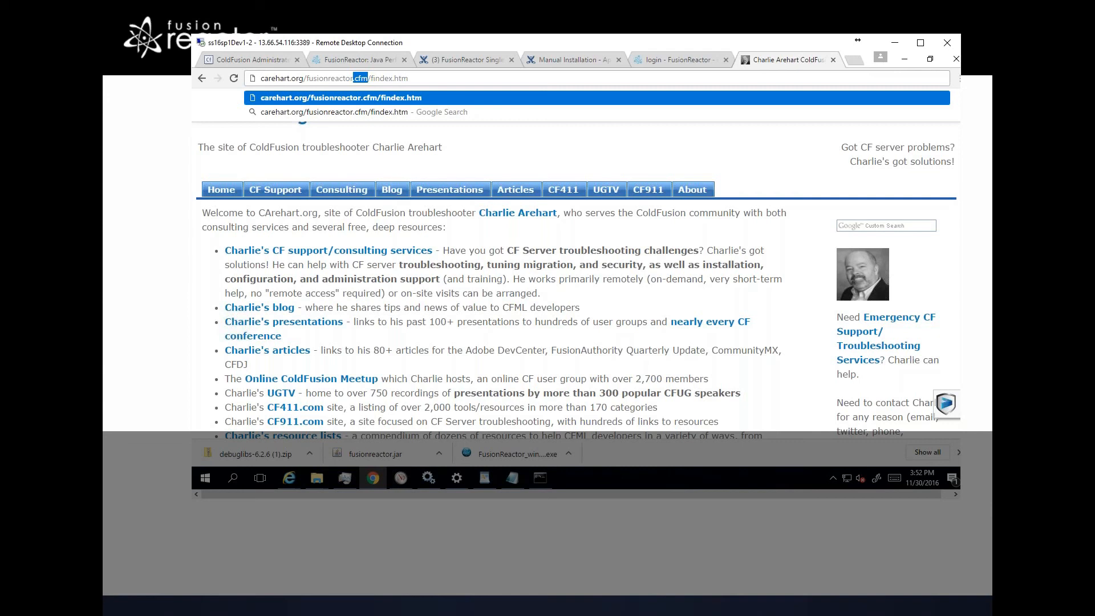
pyautogui.press('Return')
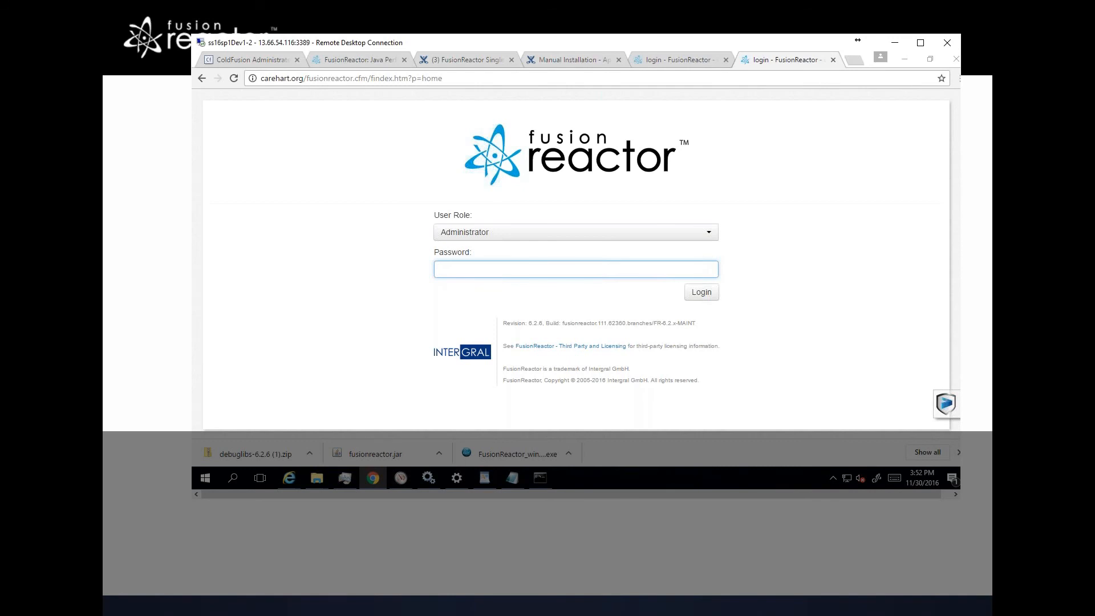
pyautogui.hotkey('alt', 'Tab')
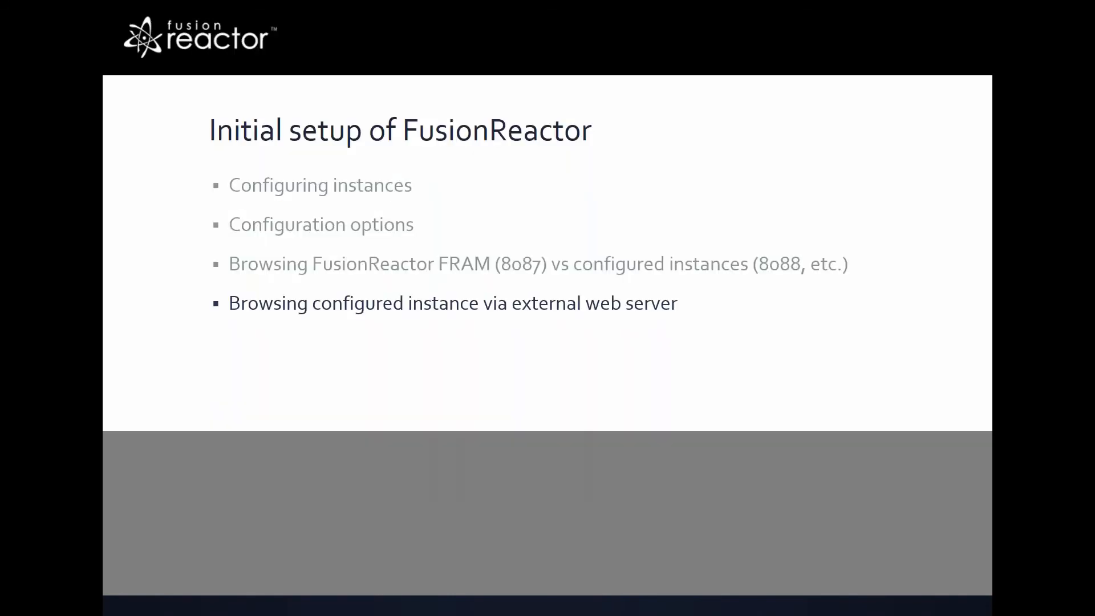
pyautogui.press('Right')
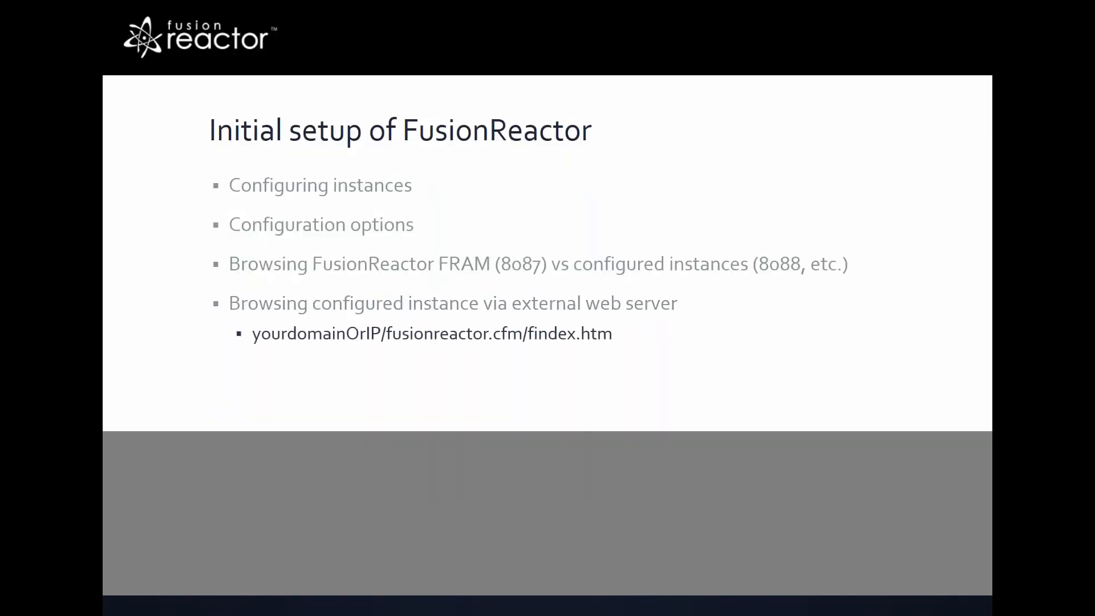